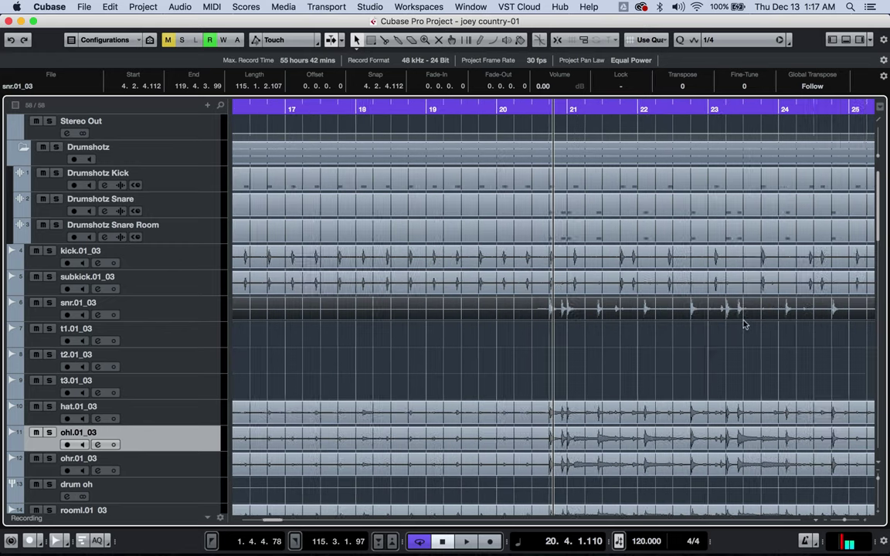
Step: Place the playback cursor just before the first snare hit, late in bar 20
scroll(649, 261, right, 3)
key(h)
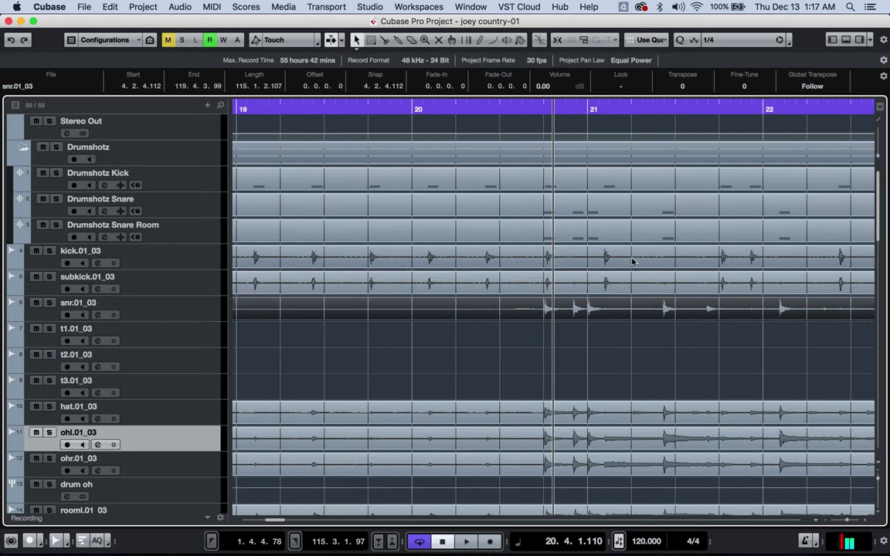
scroll(632, 261, right, 3)
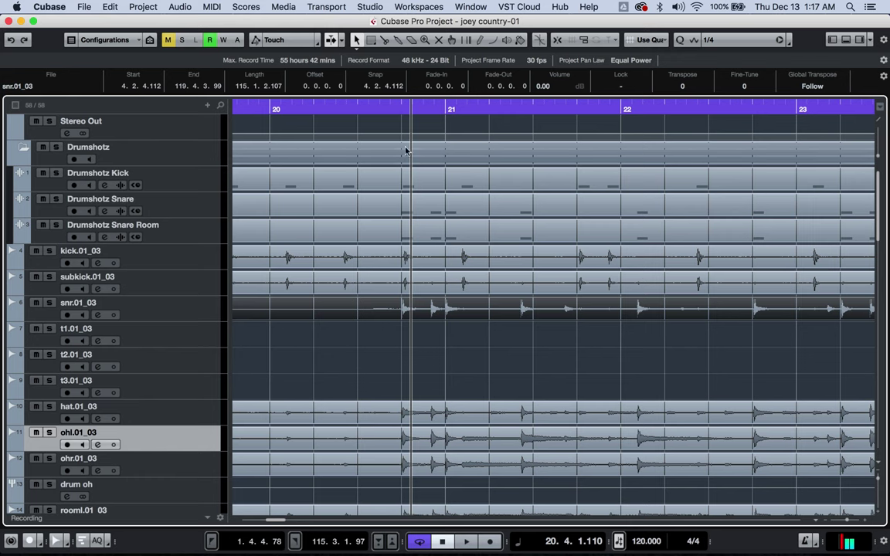
click(392, 110)
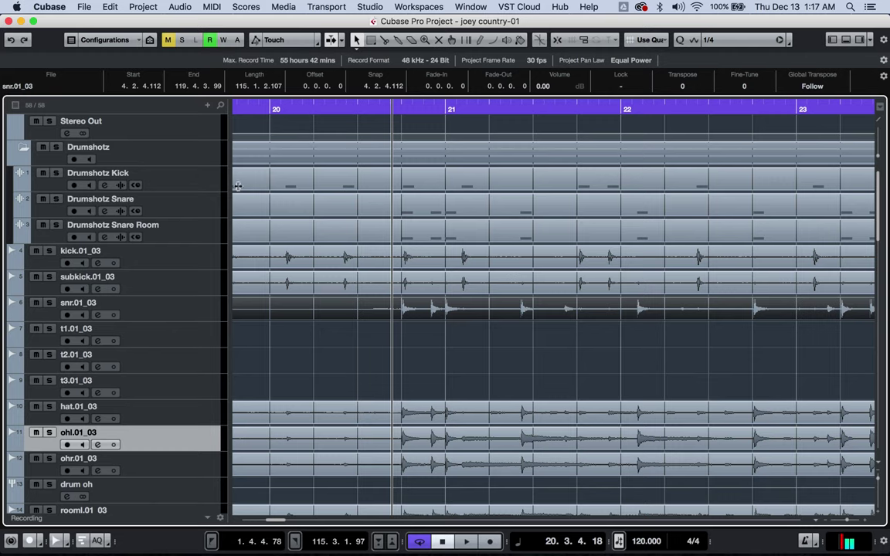
Step: Solo all drum tracks from the Drumshotz folder through roomr.01_03 and start playback
click(200, 146)
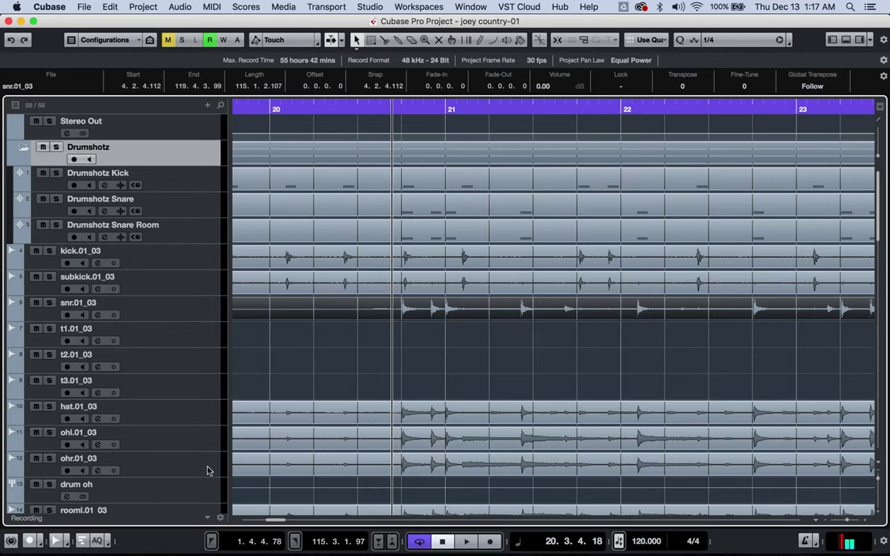
scroll(207, 470, down, 2)
shift+click(195, 491)
scroll(193, 492, down, 3)
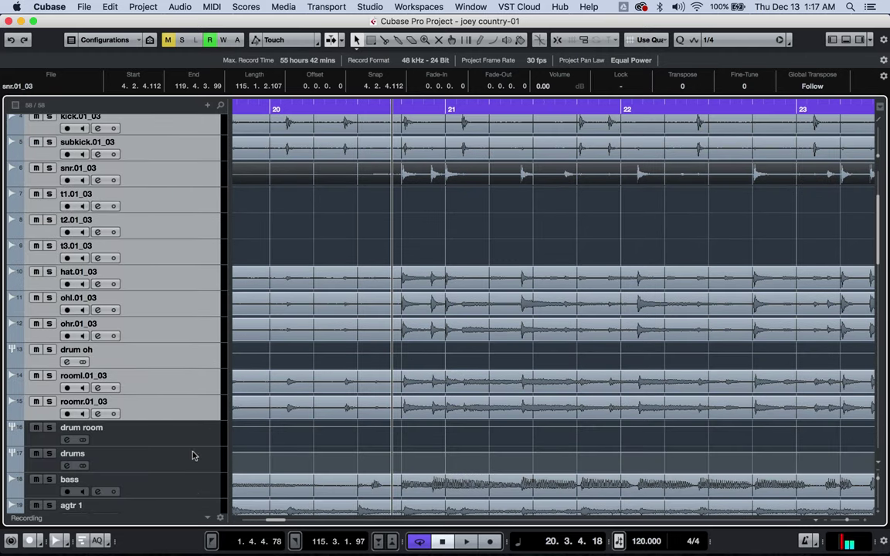
key(s)
key(space)
Step: Mute and unmute the Drumshotz folder repeatedly during playback to compare the drums with and without samples, ending unmuted, and stop playback
scroll(341, 363, up, 5)
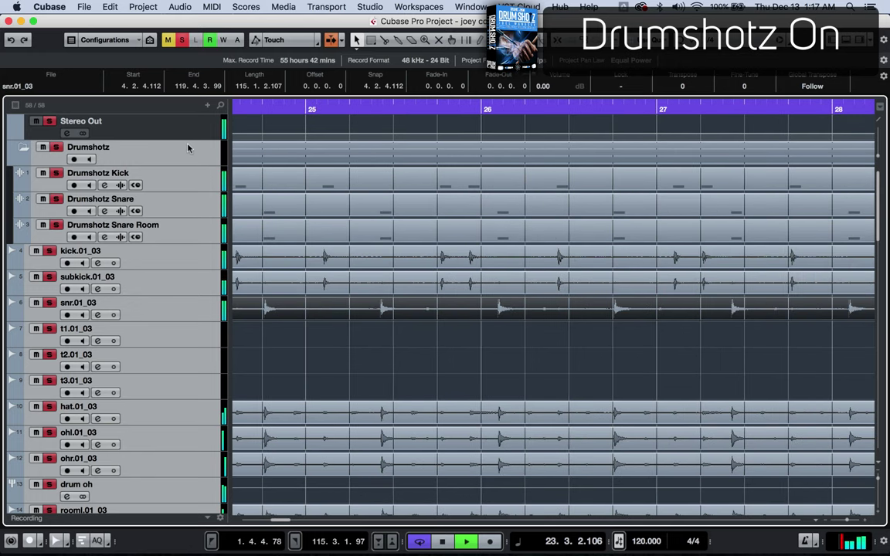
click(170, 153)
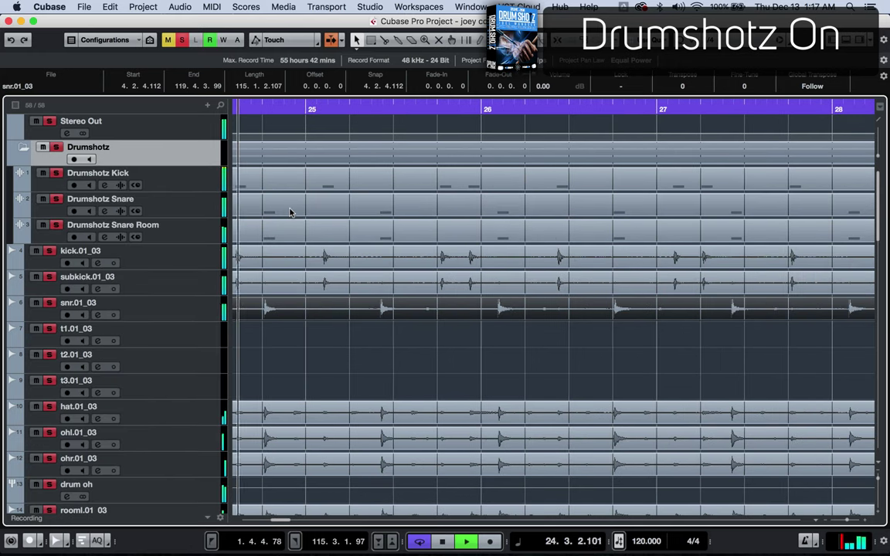
key(m)
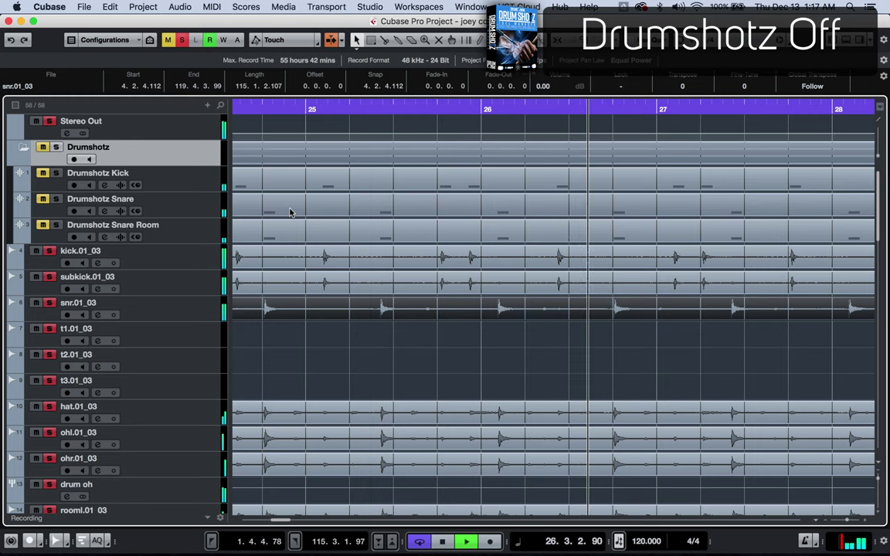
key(m)
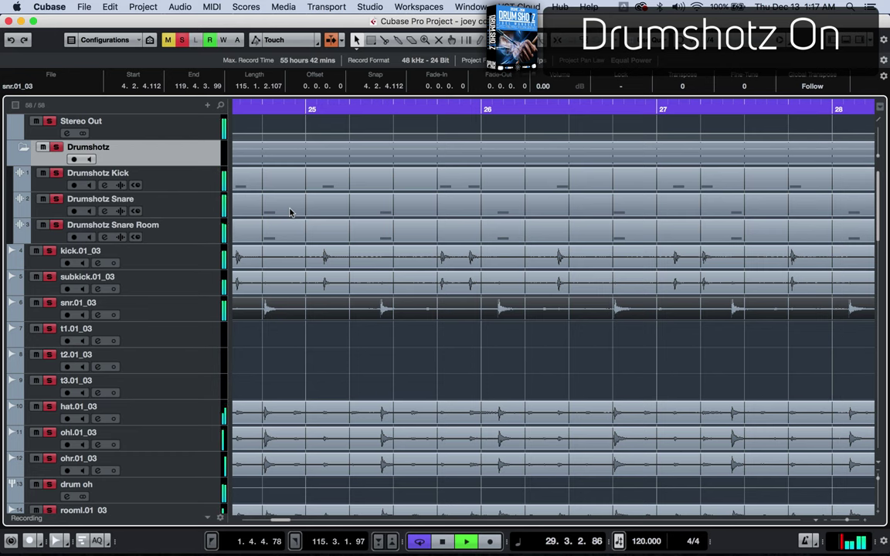
key(m)
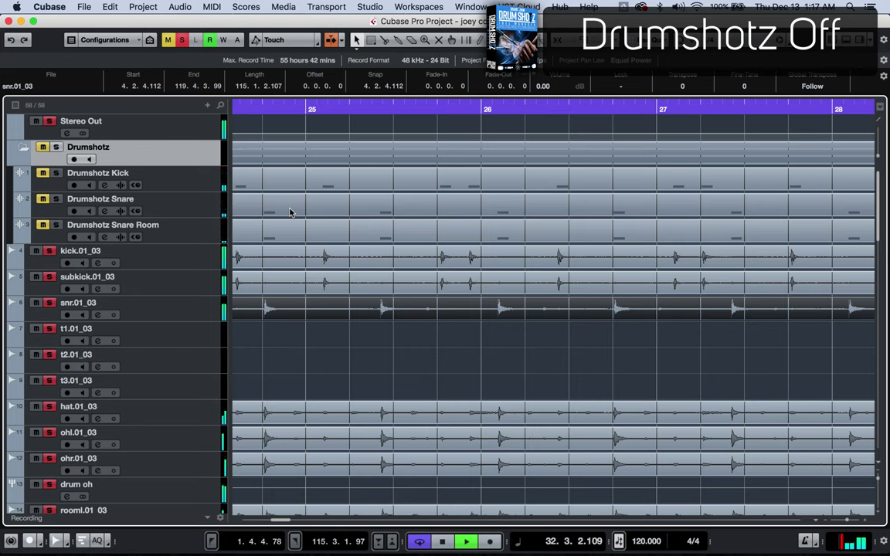
key(m)
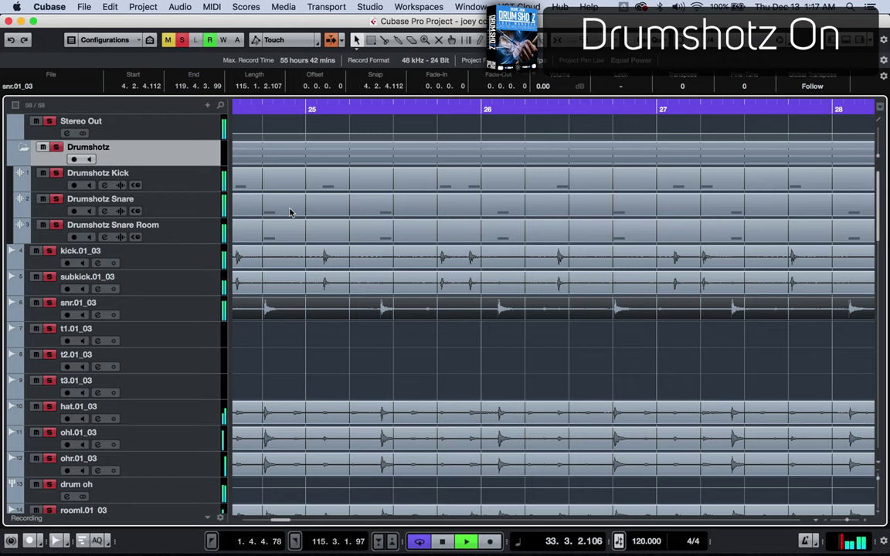
key(space)
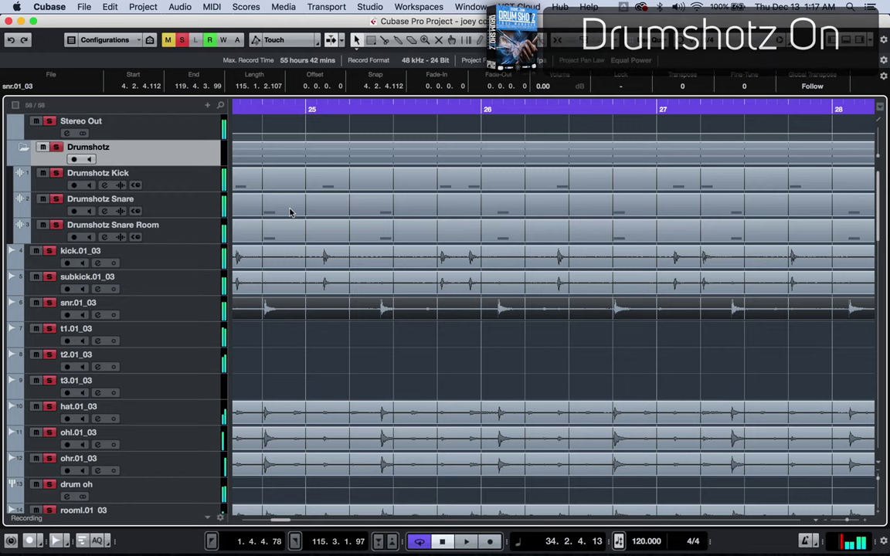
click(199, 179)
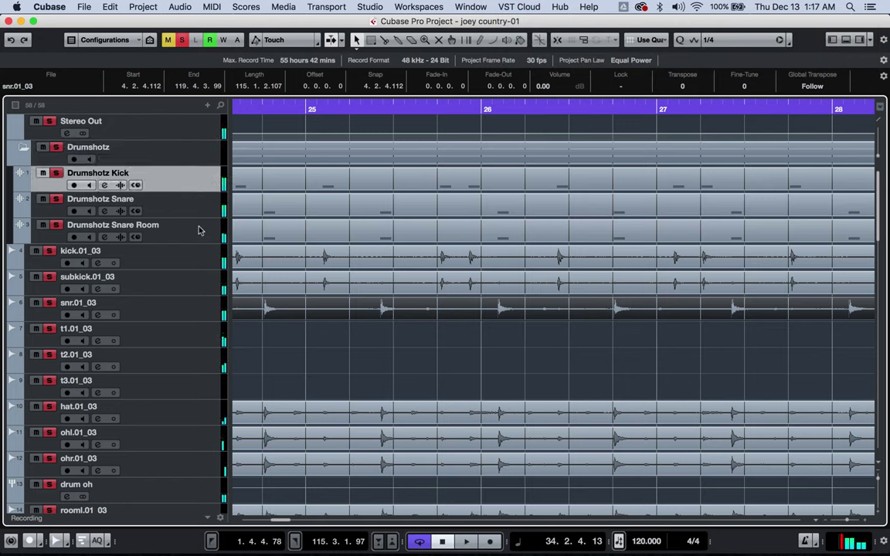
shift+click(199, 226)
right_click(200, 226)
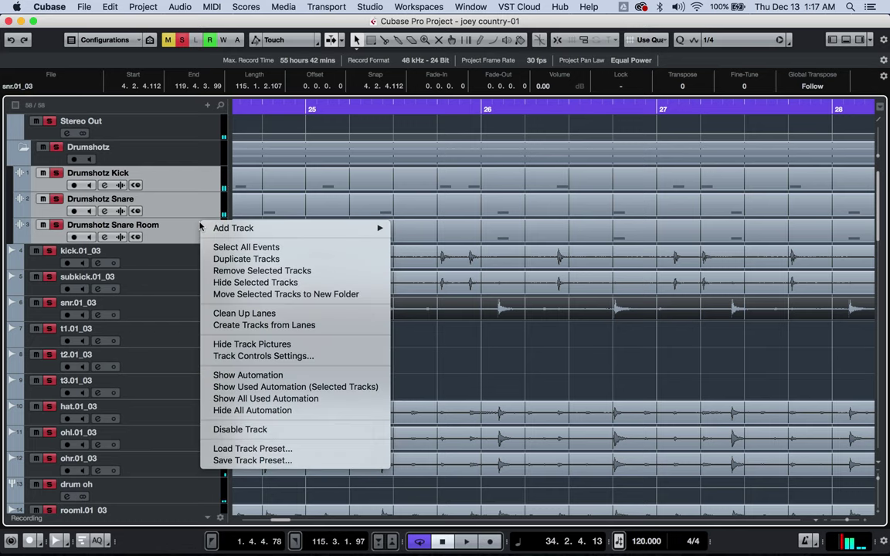
Step: Clear the drum solos and remove the Drumshotz folder together with its kick, snare and snare room tracks
click(180, 164)
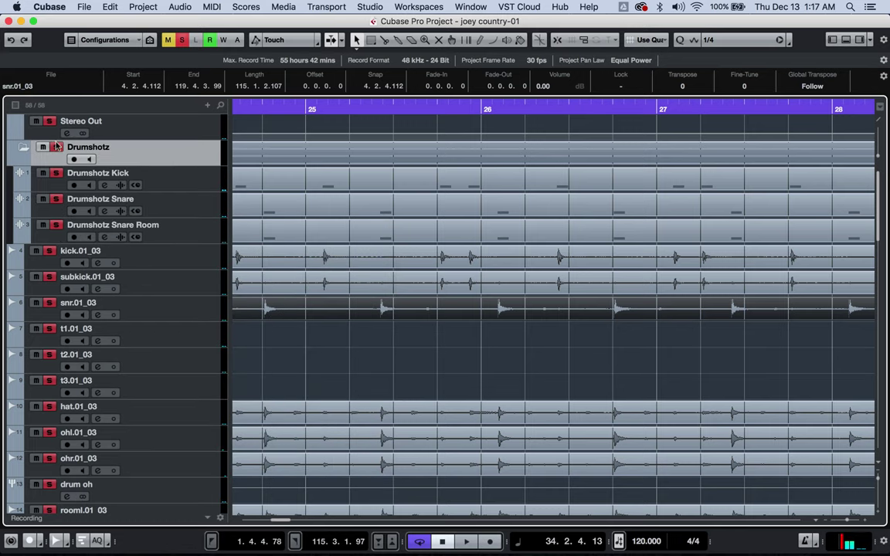
click(55, 147)
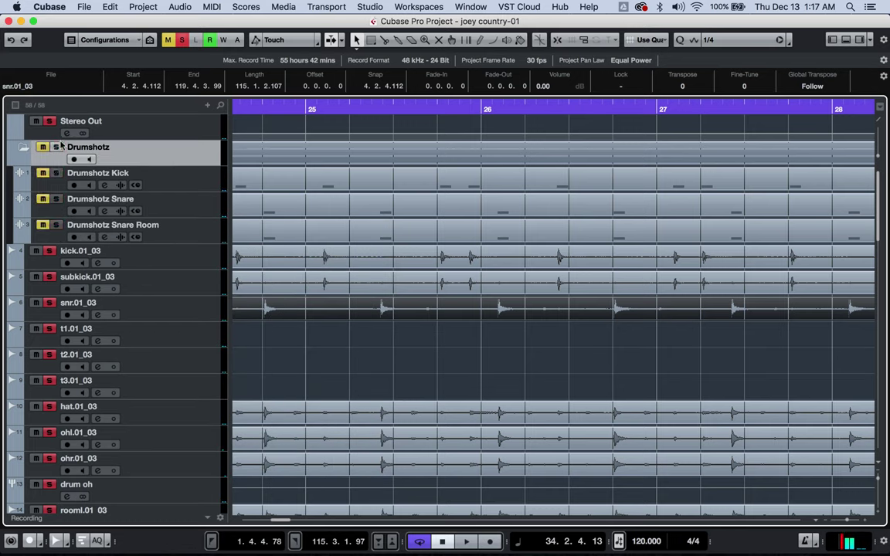
right_click(131, 158)
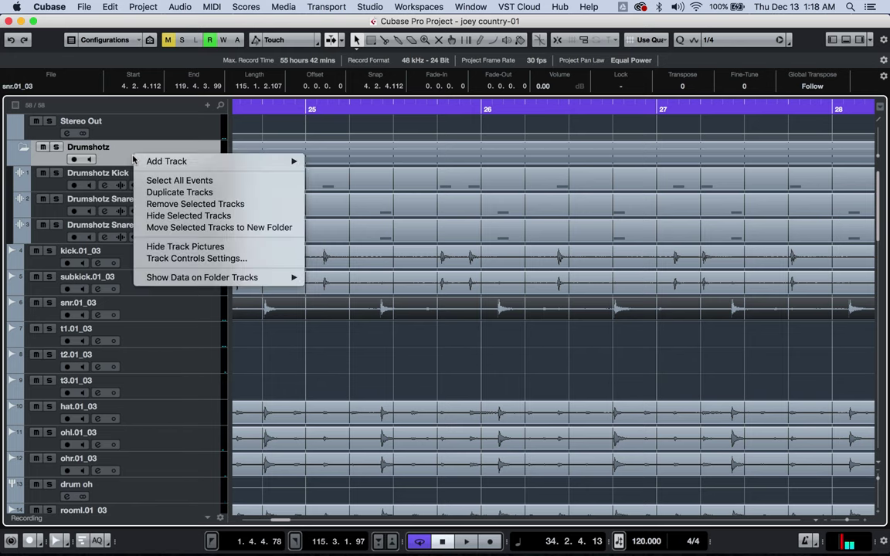
click(220, 204)
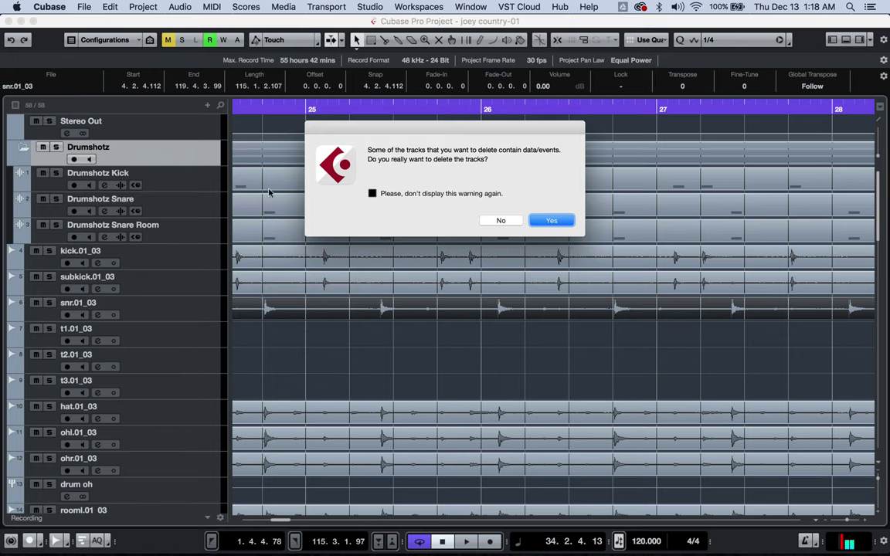
click(550, 220)
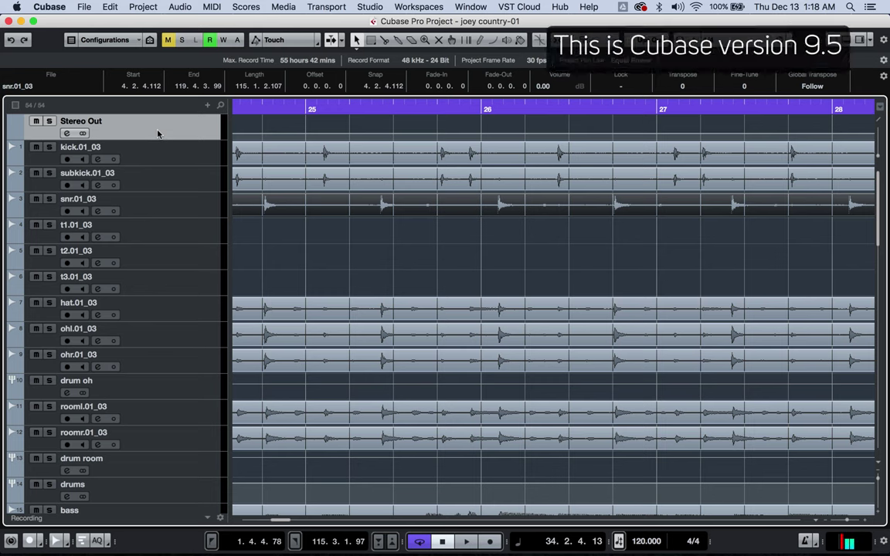
Step: Add one sampler track named 3 directly below Stereo Out
right_click(191, 129)
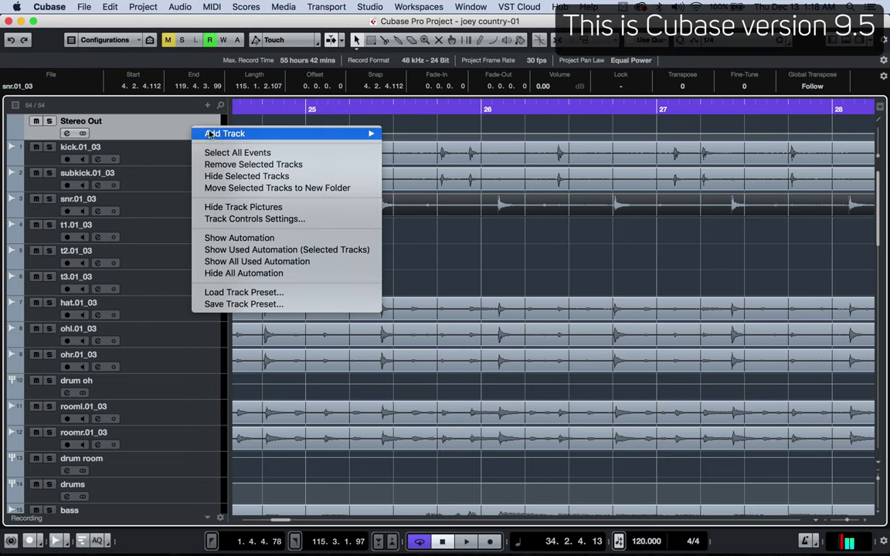
mouse_move(210, 134)
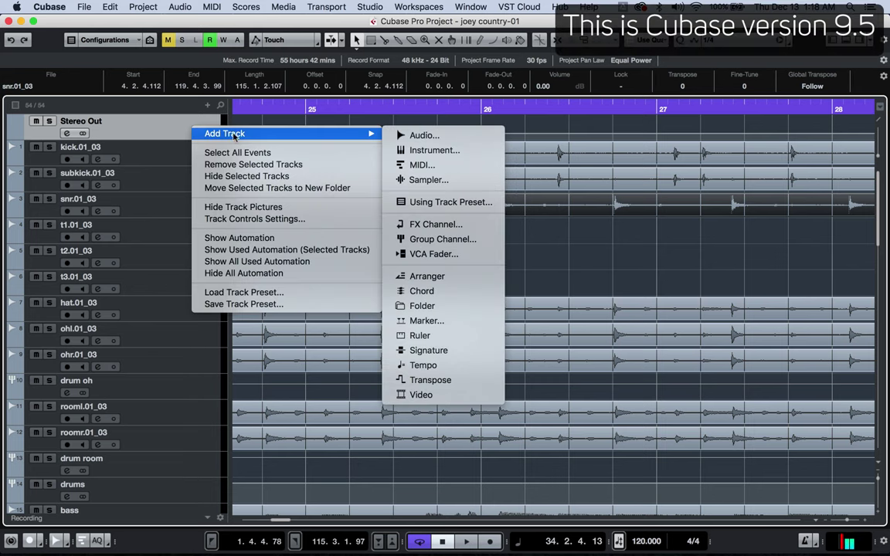
click(439, 182)
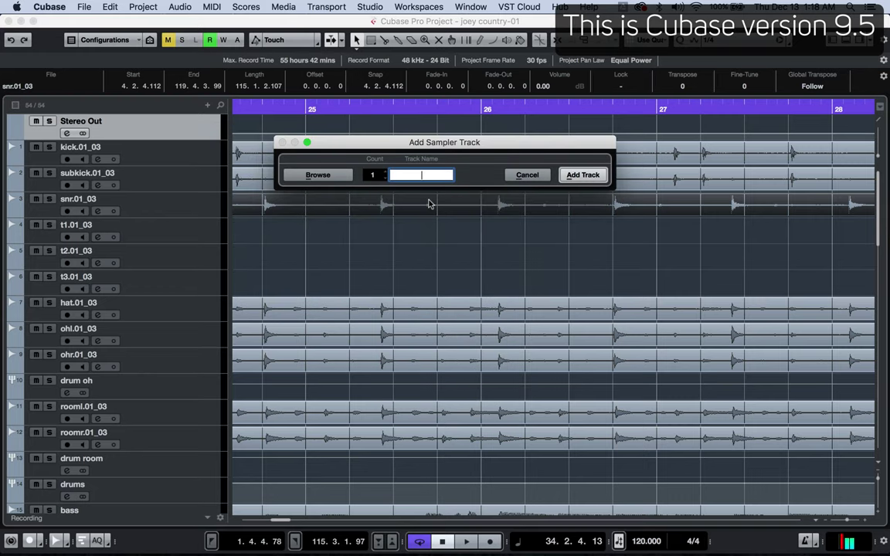
text(3)
key(Return)
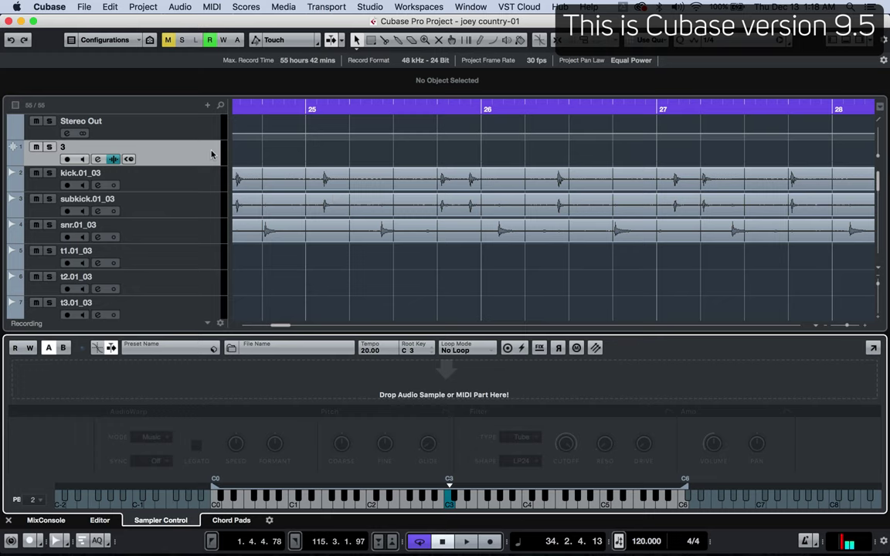
Step: Rename the new sampler track as DS KICK
scroll(211, 152, down, 10)
scroll(211, 151, up, 10)
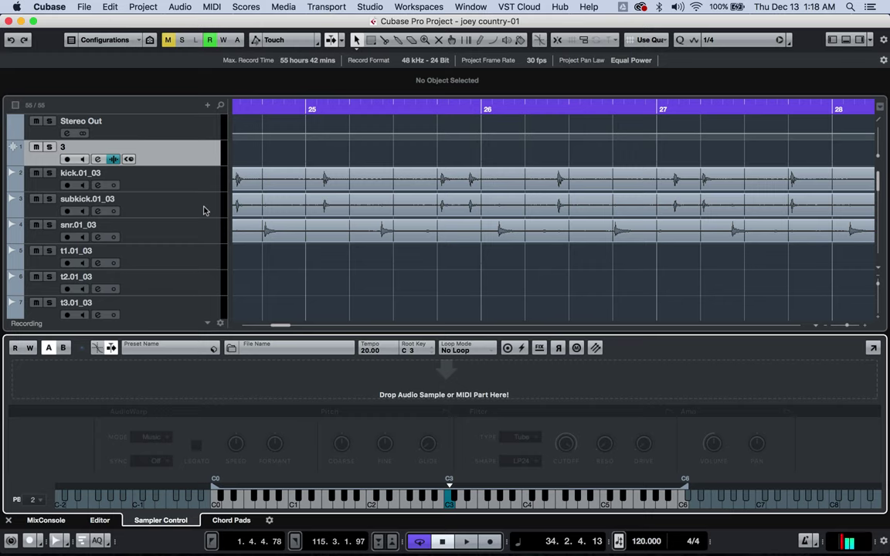
scroll(204, 211, down, 20)
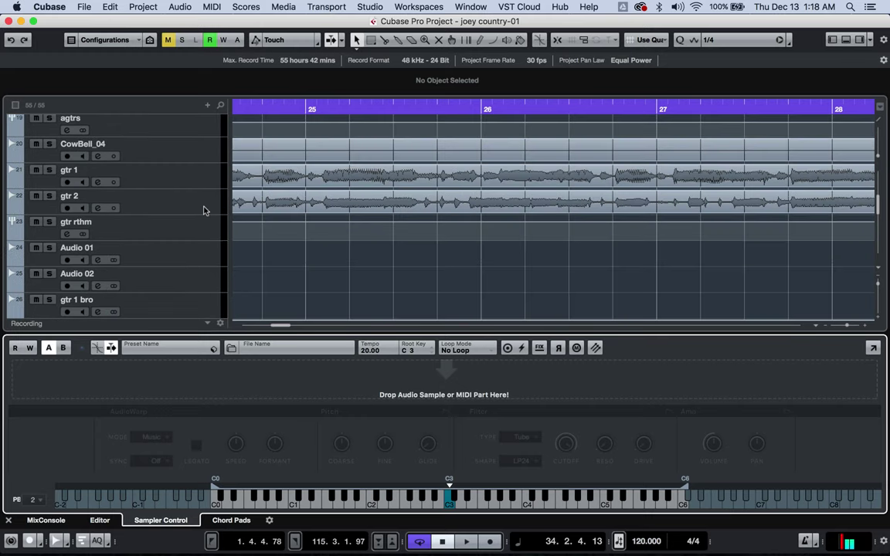
scroll(203, 208, up, 20)
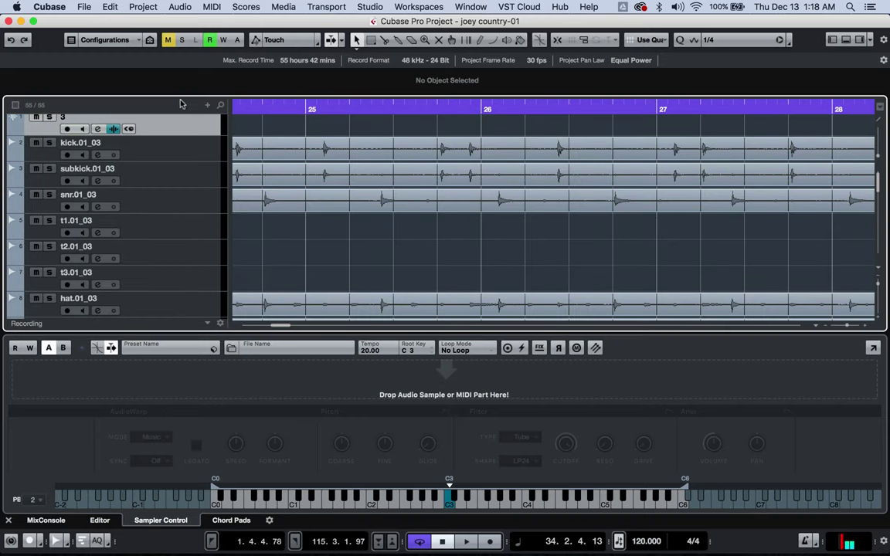
double_click(64, 148)
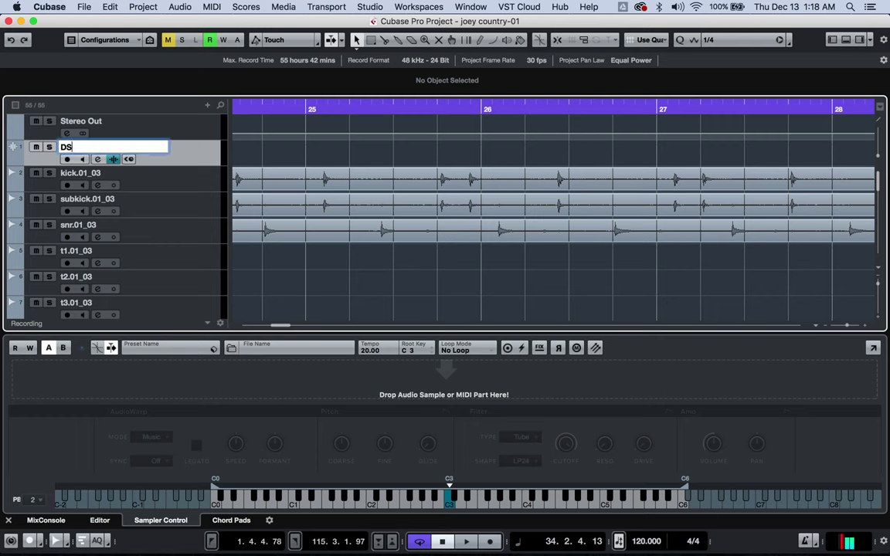
key(Return)
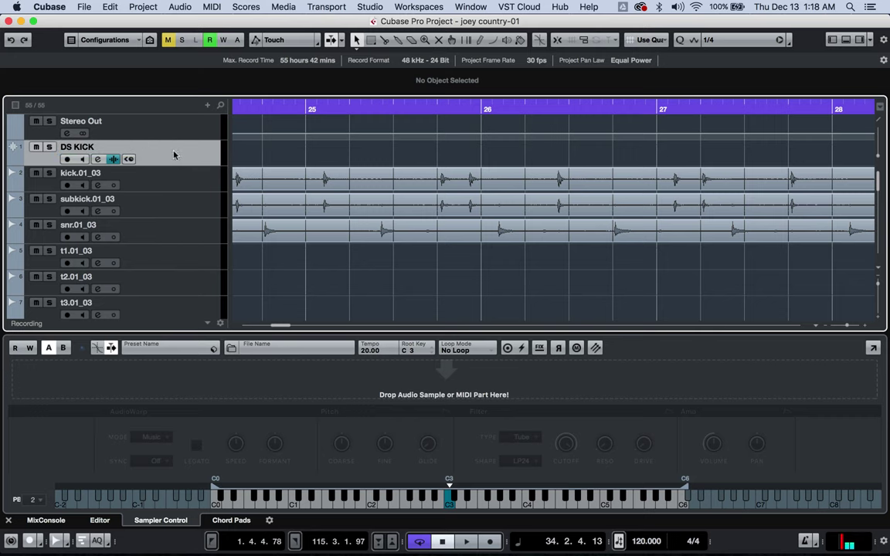
Step: Duplicate the DS KICK sampler track and rename the copy as DS SNARE
right_click(175, 150)
click(221, 191)
double_click(106, 173)
text(DS)
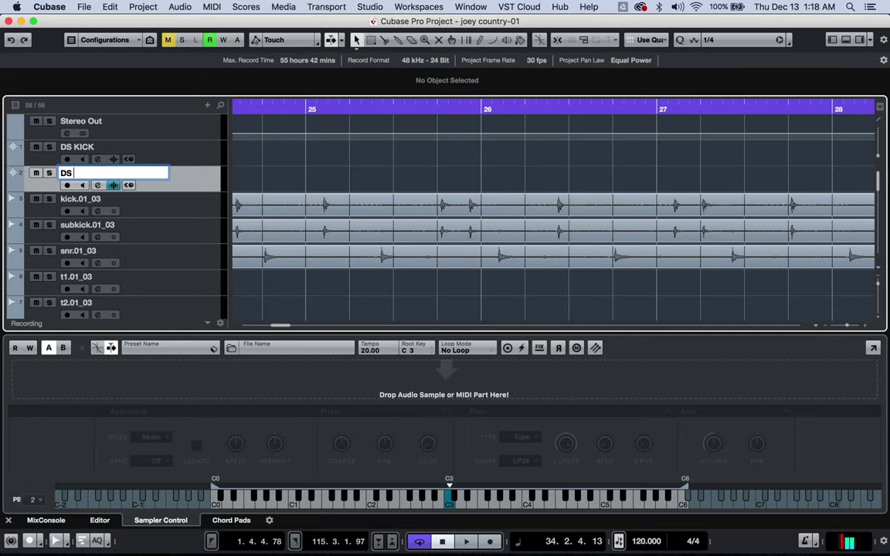
text( SNARE)
key(Return)
Step: Duplicate the DS SNARE sampler track and rename the copy as DS ROOM
right_click(197, 173)
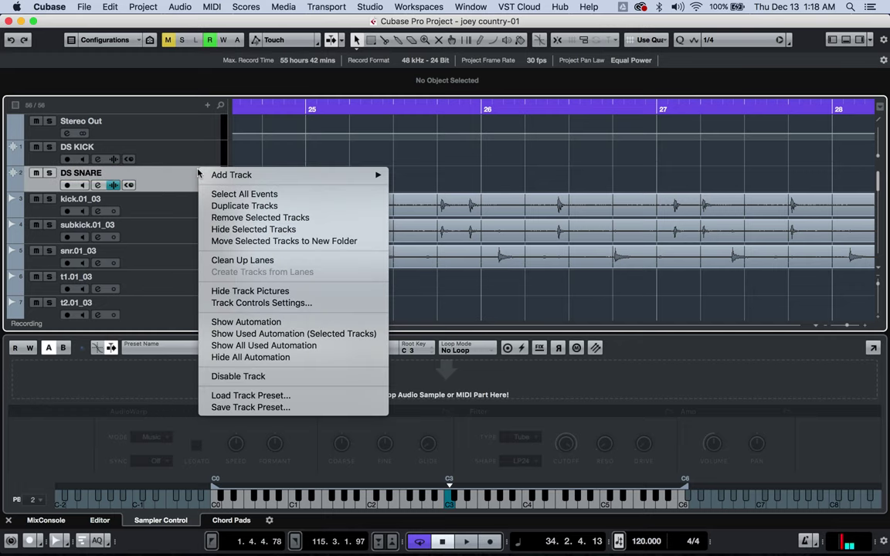
click(244, 206)
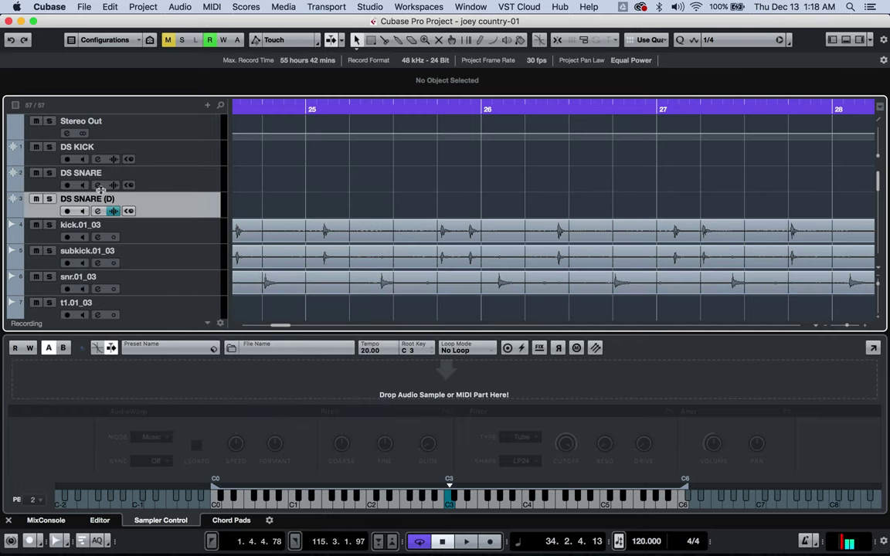
double_click(86, 199)
text(DS R)
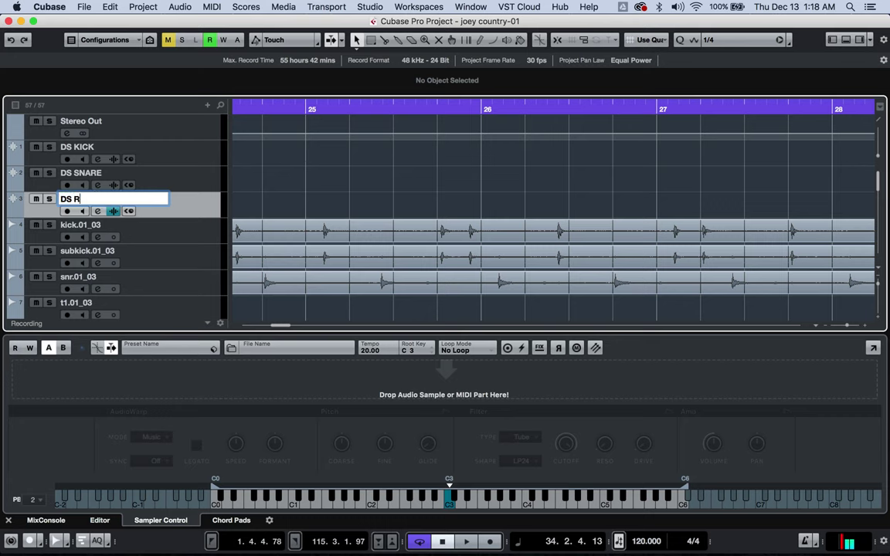
text(OOM)
key(Return)
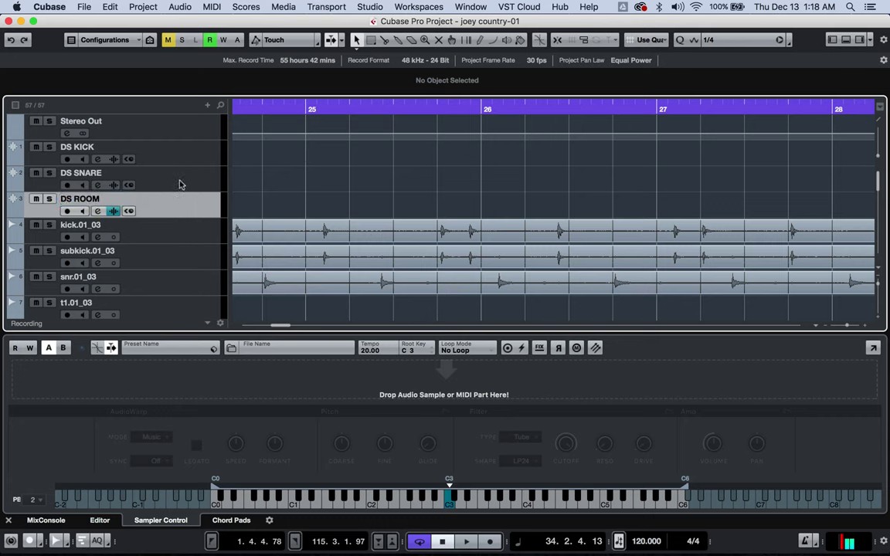
Step: Set the root key of the DS KICK sampler track to C1
click(169, 148)
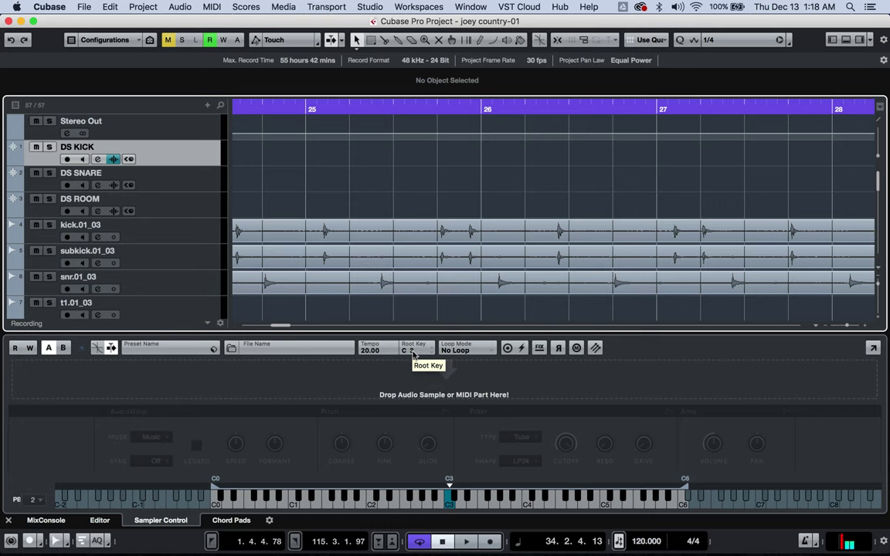
double_click(409, 351)
text(c1)
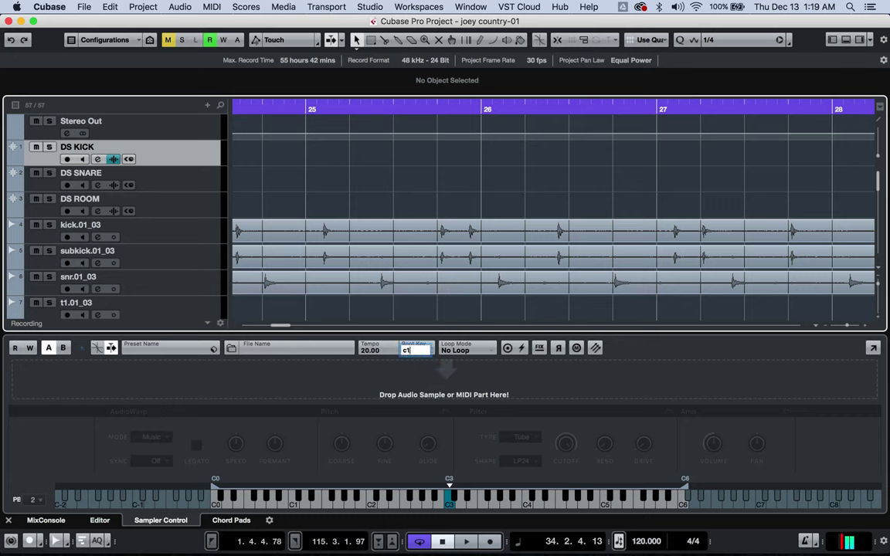
key(Return)
Step: Set the root key of the DS SNARE sampler track to C1
click(195, 172)
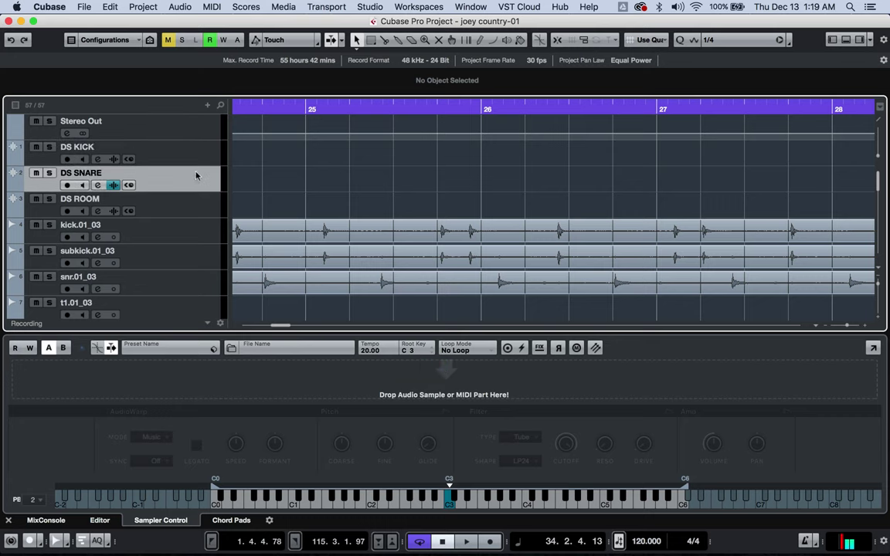
double_click(409, 350)
text(ck.01)
key(Return)
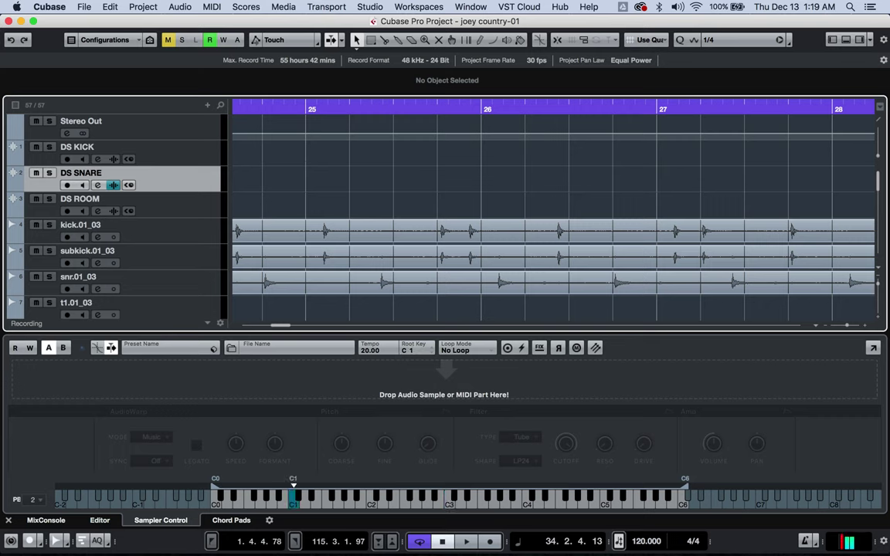
Step: Set the root key of the DS ROOM sampler track to C1
click(215, 207)
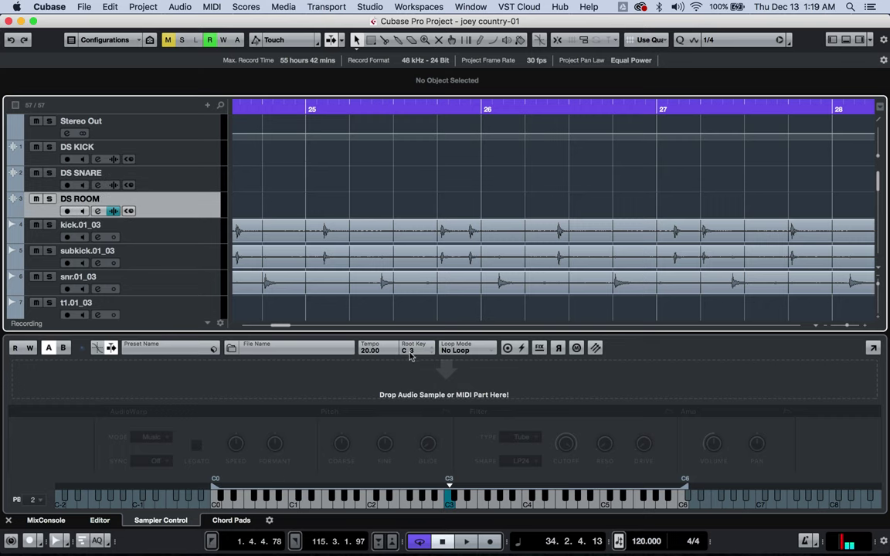
double_click(409, 351)
text(c1)
key(Return)
Step: Draw a MIDI part on the DS KICK track around bar 23, from about 22.3.3 to about 23.3.1
click(176, 168)
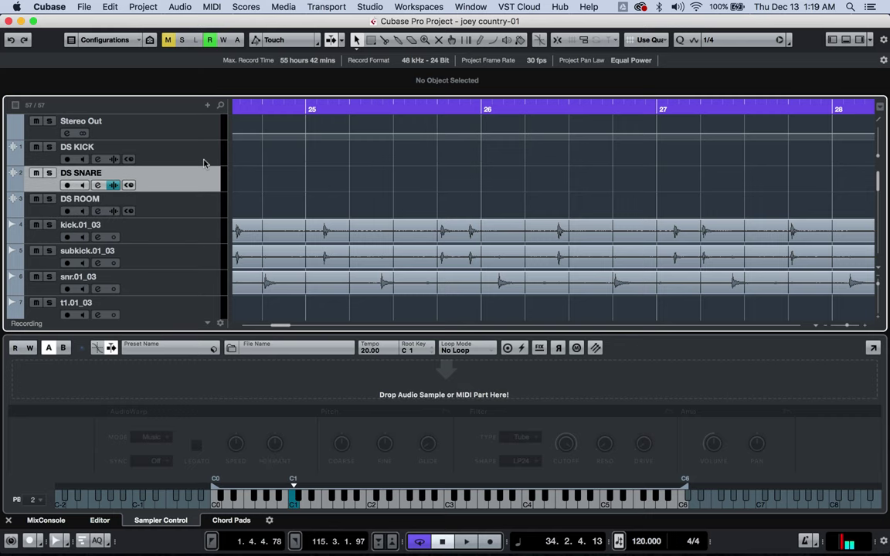
click(204, 161)
scroll(397, 220, left, 5)
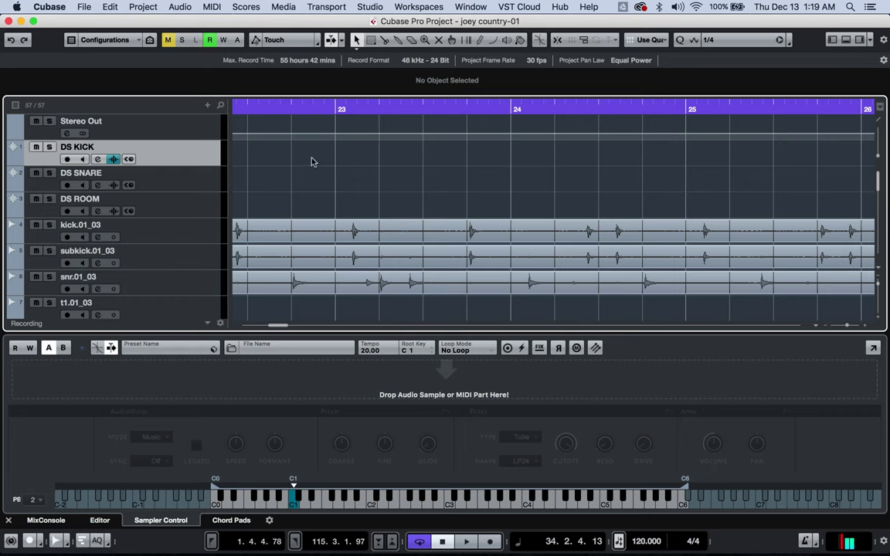
drag(281, 153, 428, 153)
Step: Add a one-beat note at bar 23 in the DS KICK part, with pitch C1 and velocity 127
double_click(374, 150)
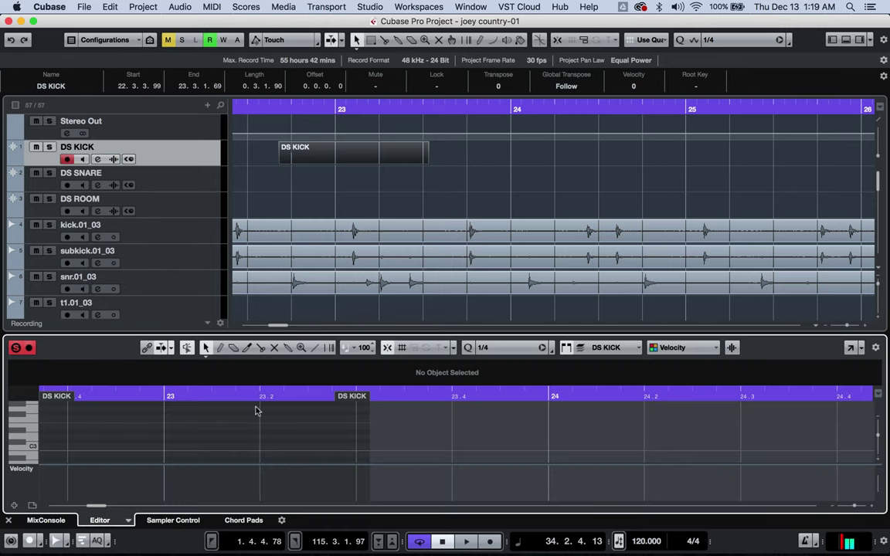
click(212, 448)
scroll(222, 445, down, 2)
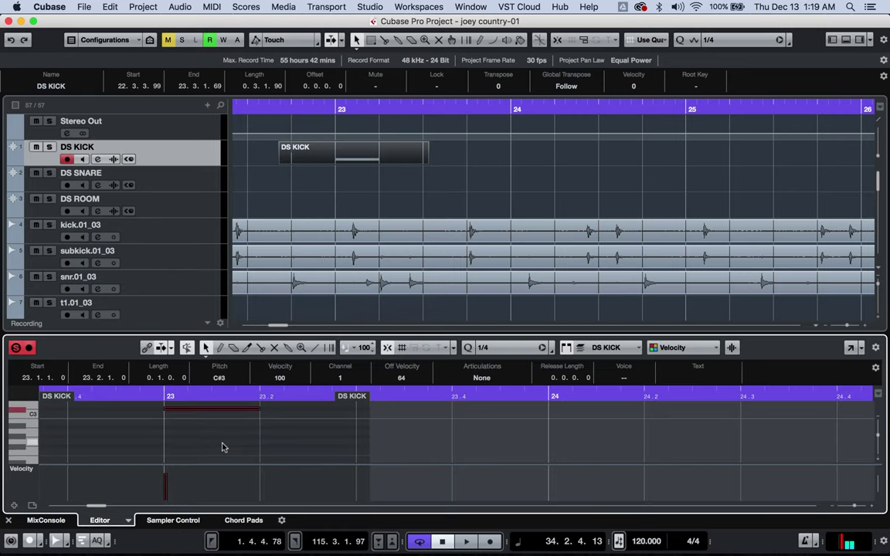
mouse_move(218, 411)
mouse_down()
mouse_move(218, 465)
mouse_move(217, 418)
mouse_up()
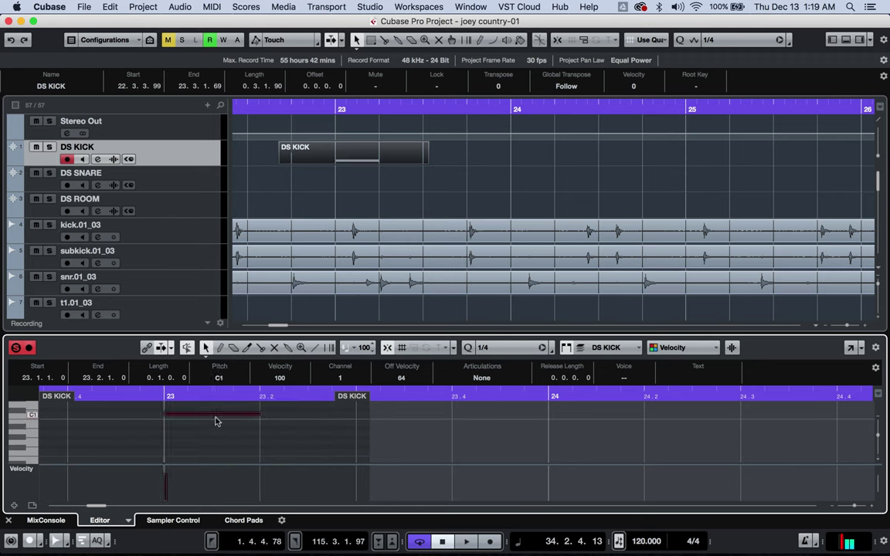
click(166, 454)
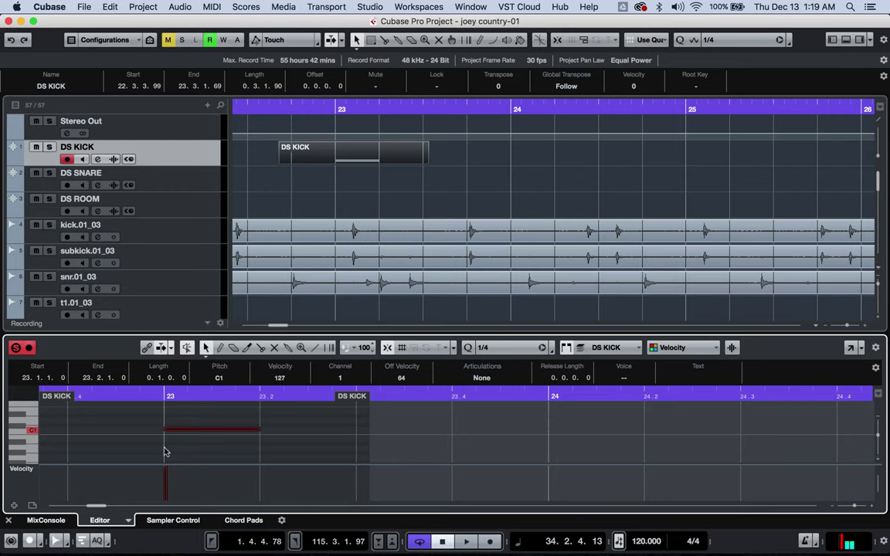
Step: Show the DS KICK sampler, switch to Finder and open the DrumShotz - Joel Wanasek 2 folder in Downloads
click(113, 160)
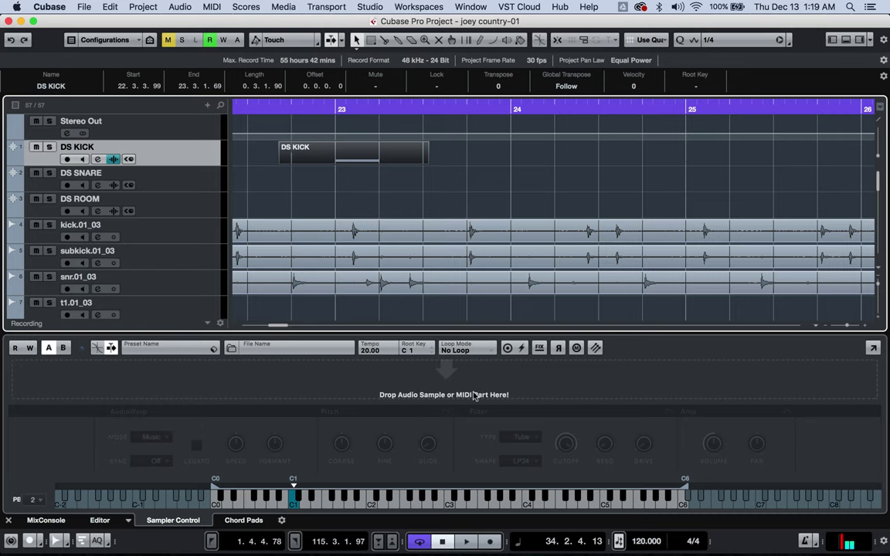
key(super+space)
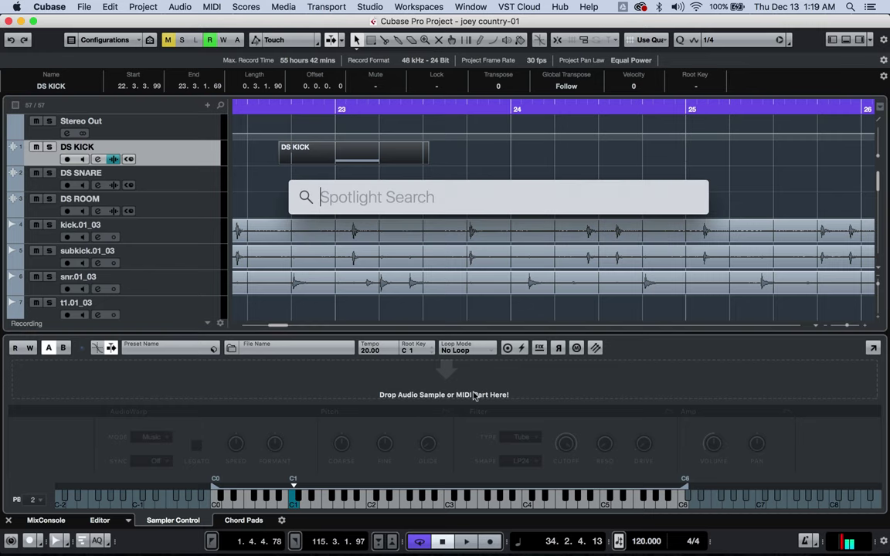
text(finder)
key(Return)
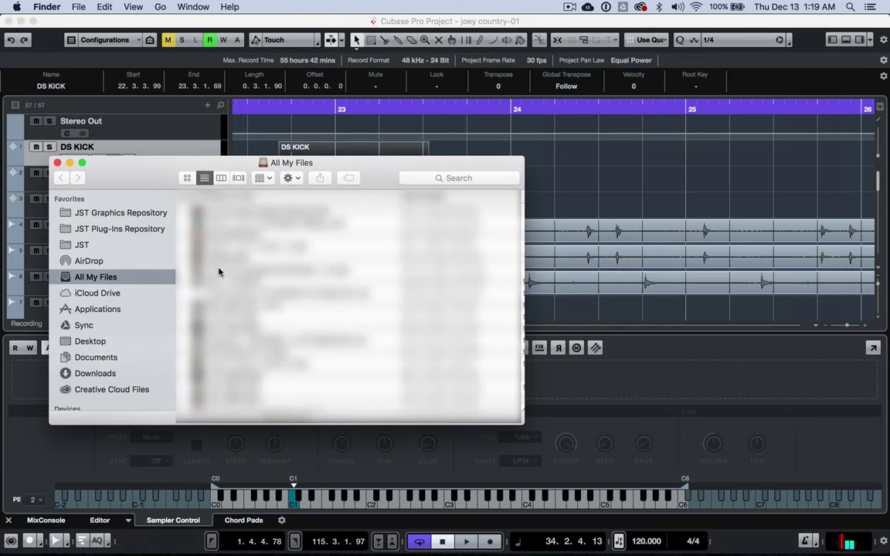
click(104, 357)
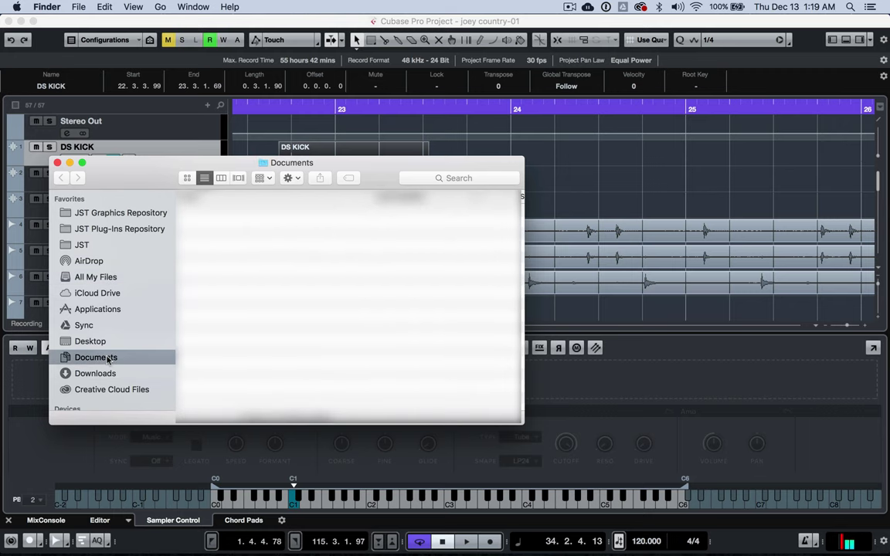
click(96, 373)
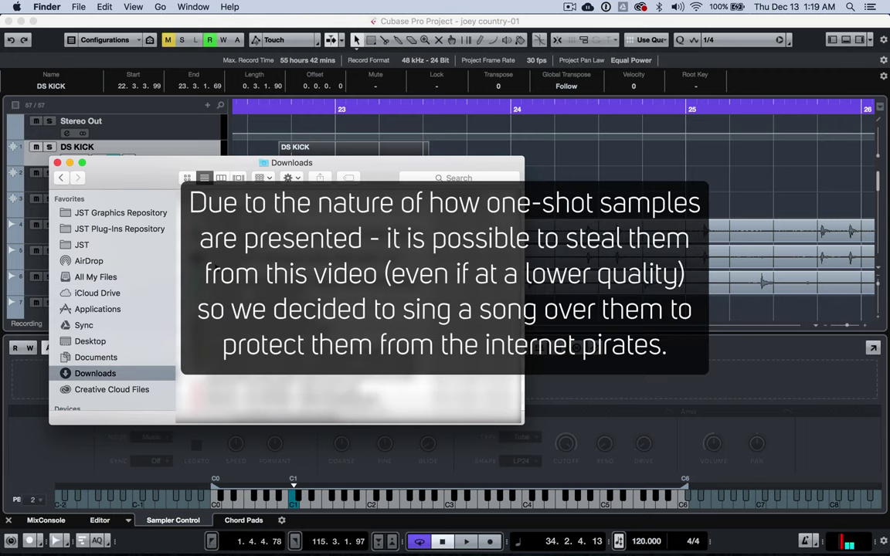
double_click(195, 241)
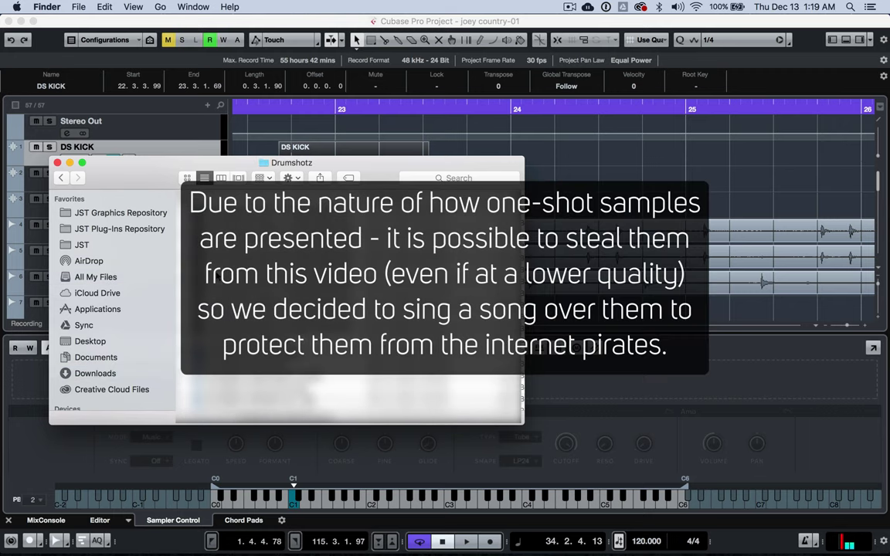
click(62, 178)
double_click(239, 294)
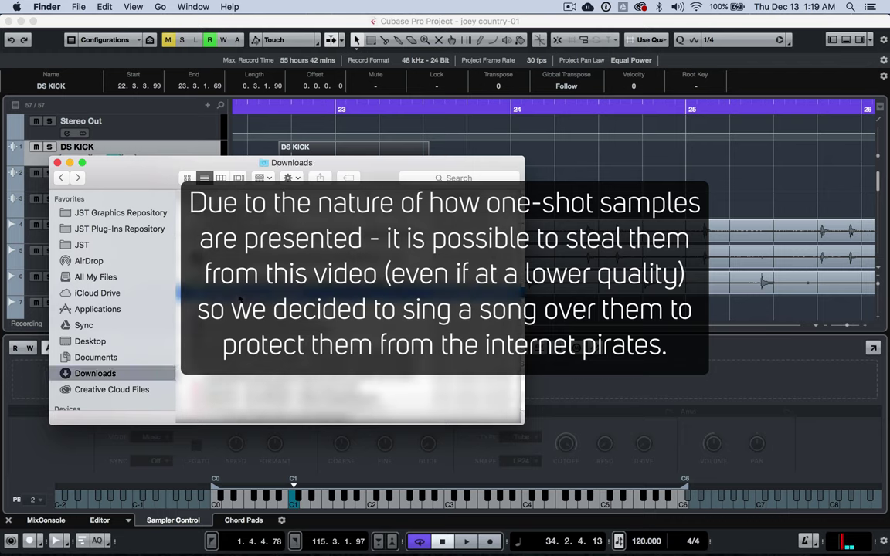
scroll(247, 286, up, 5)
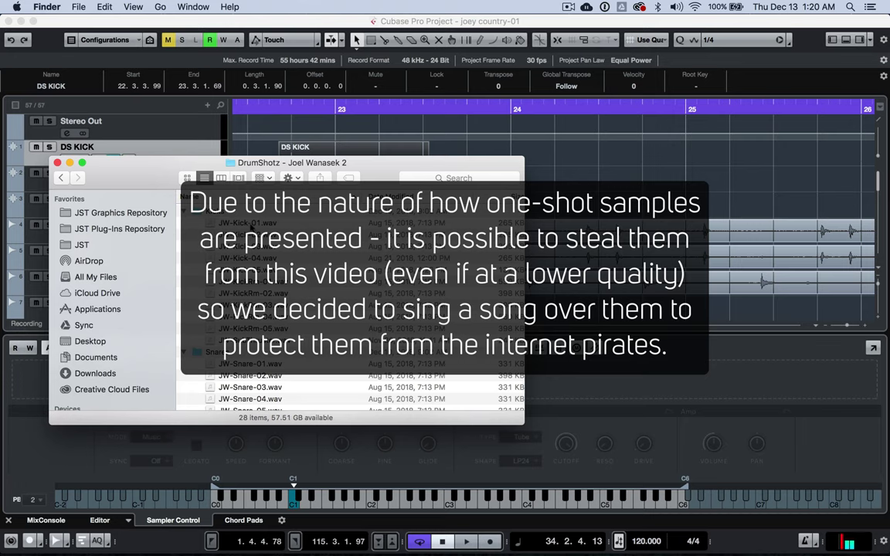
Step: Preview the kick samples from JW-Kick-01.wav through JW-Kick-05.wav
click(251, 225)
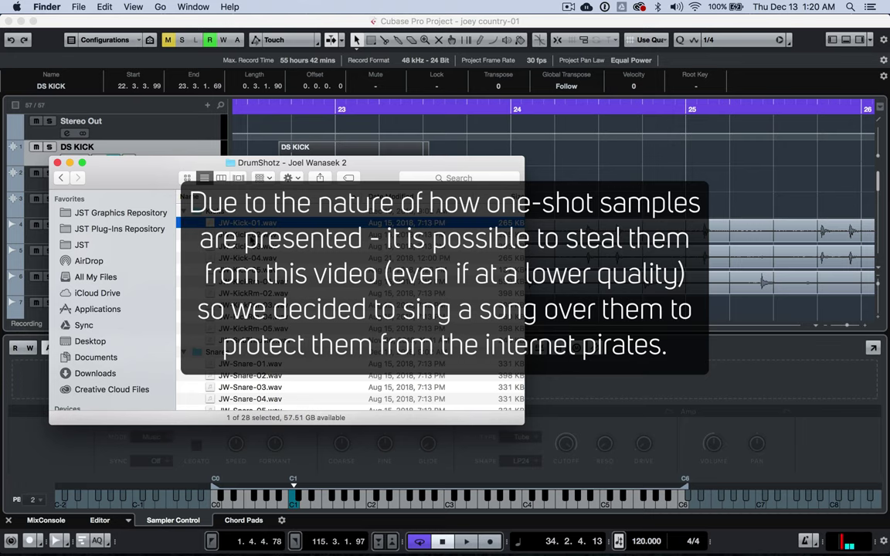
key(space)
click(249, 235)
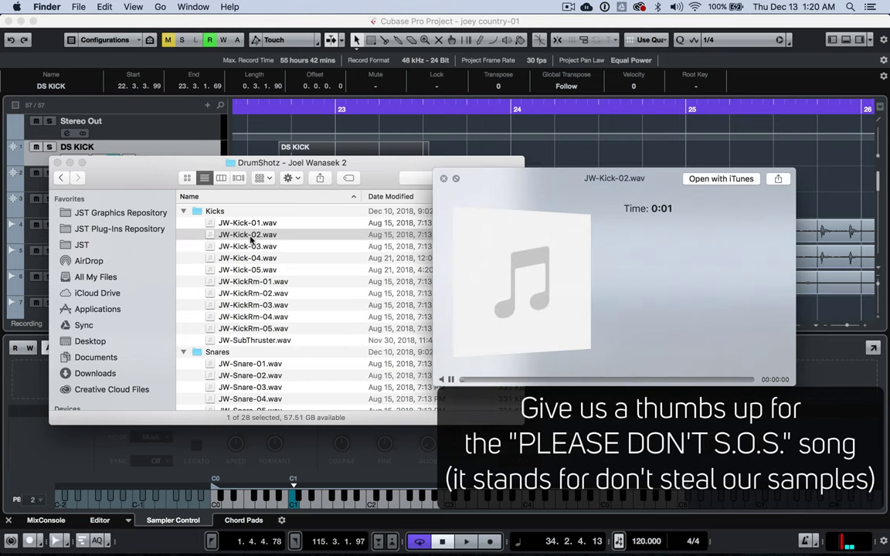
key(Down)
key(Down)
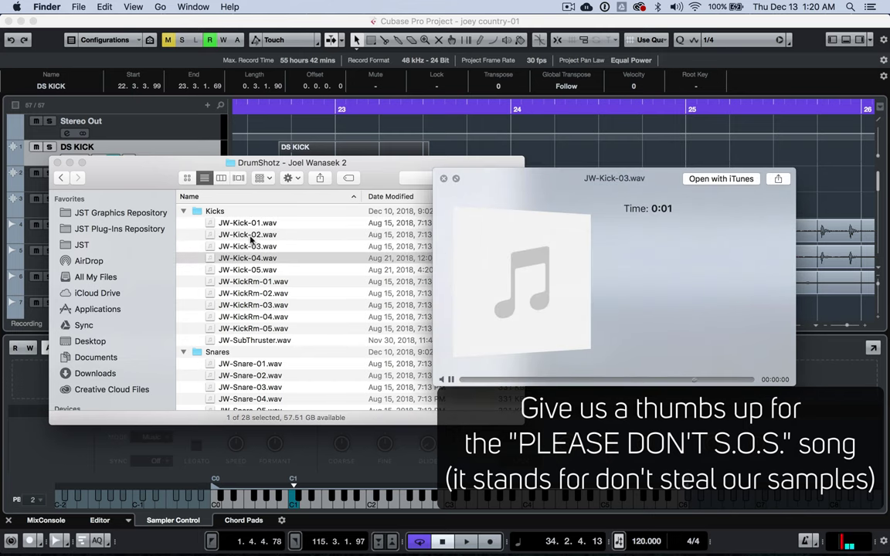
key(Down)
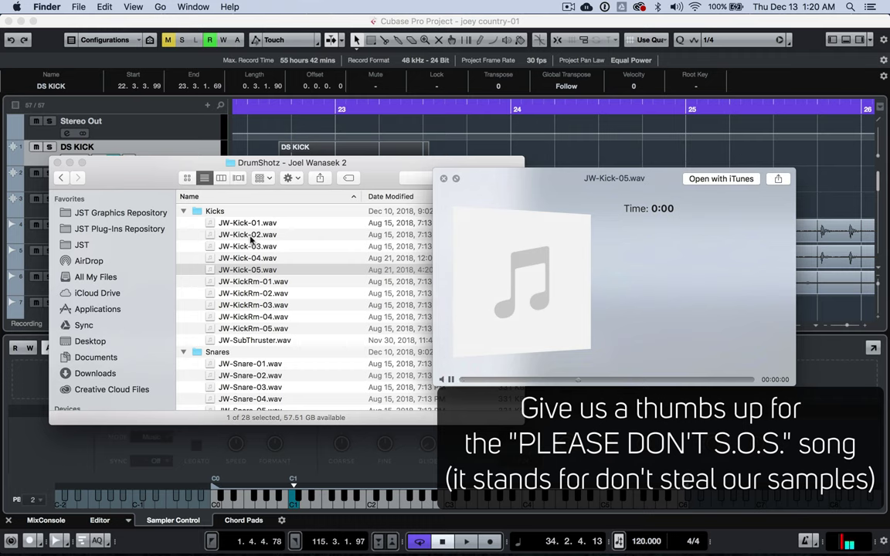
click(251, 226)
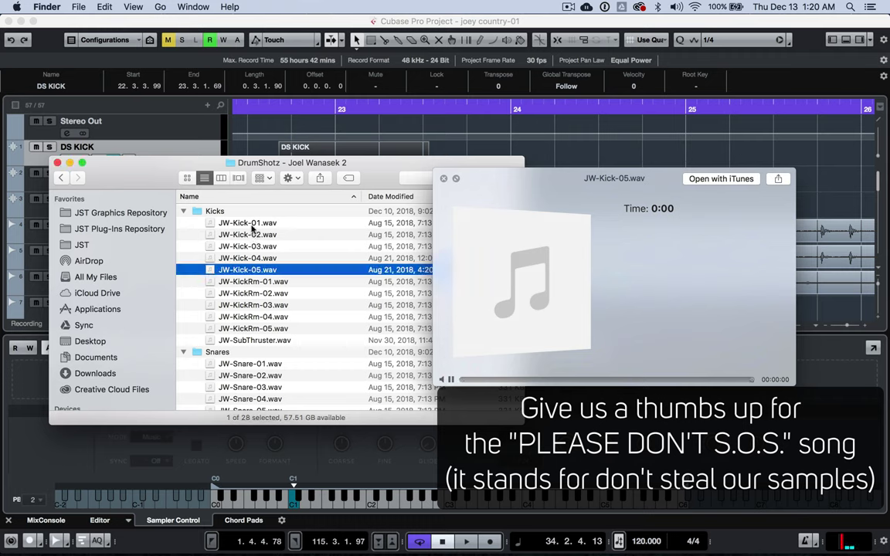
key(space)
Step: Preview JW-Kick-01.wav and JW-Kick-02.wav again to compare the two kicks
click(252, 224)
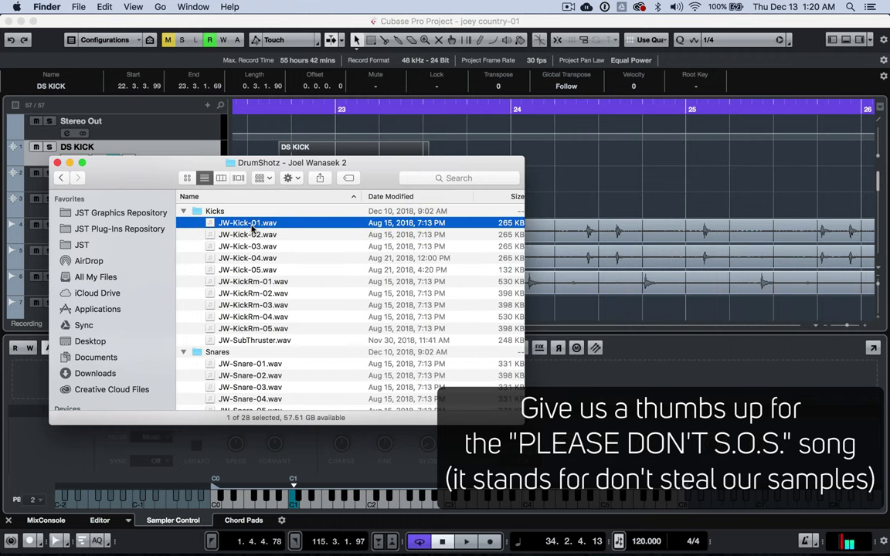
key(space)
key(Down)
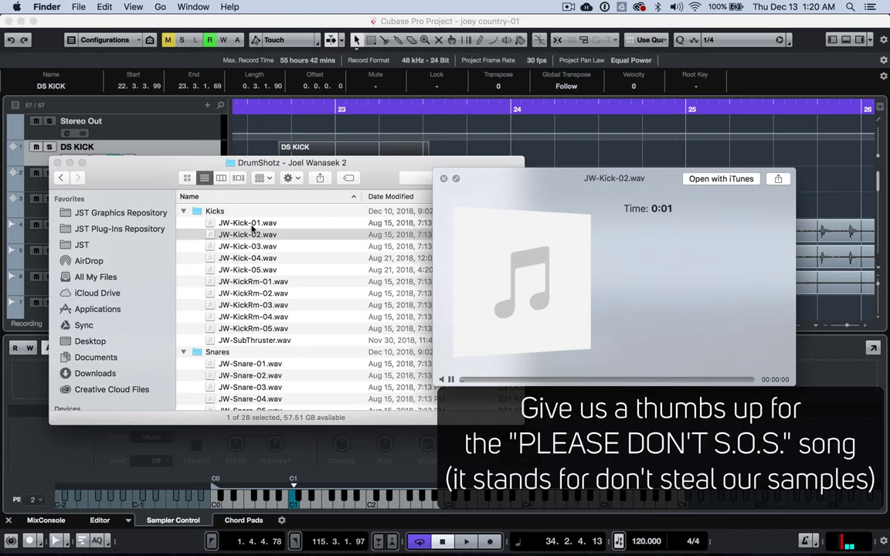
key(space)
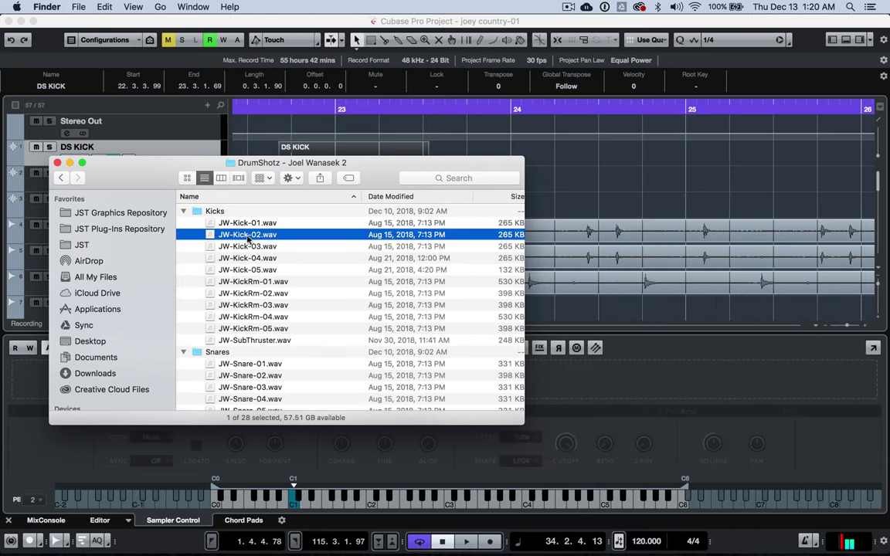
Step: Load JW-Kick-02.wav into the DS KICK sampler in Cubase and enlarge the sampler's waveform area
drag(248, 240, 627, 382)
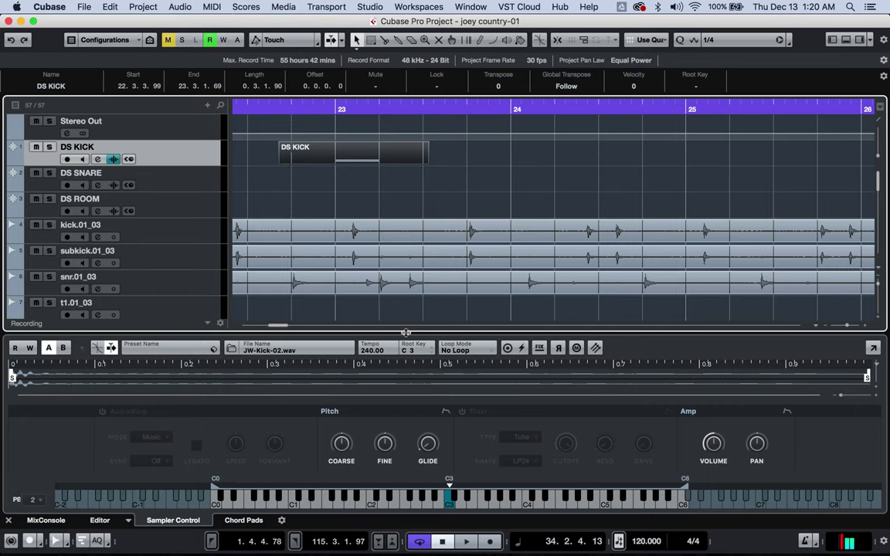
drag(405, 332, 411, 256)
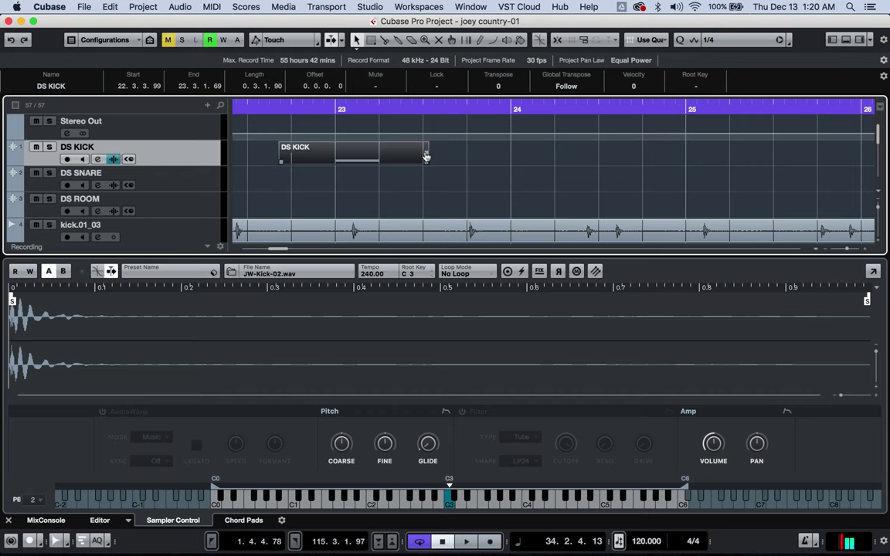
Step: Lengthen the C1 kick note to end at bar 24 and extend the DS KICK part to about 24.2
double_click(367, 160)
click(259, 356)
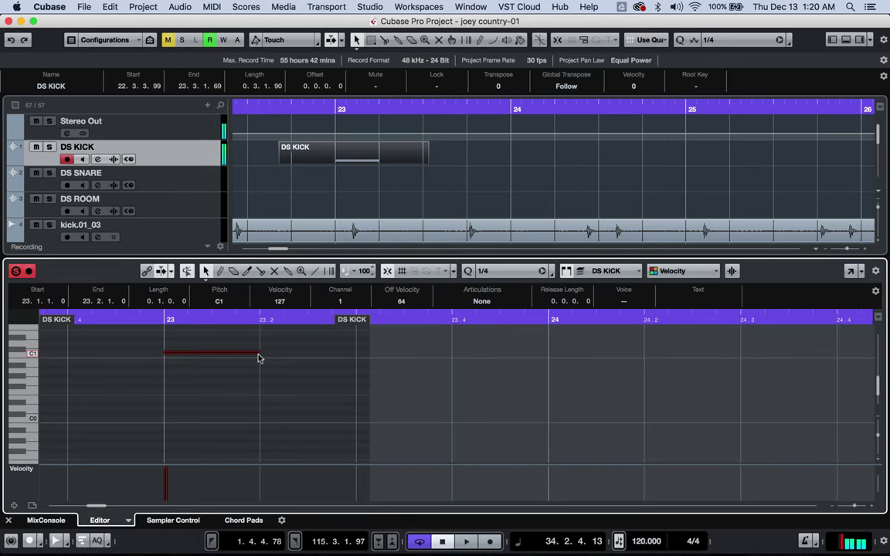
drag(259, 355, 520, 369)
drag(363, 319, 645, 320)
click(424, 191)
Step: Solo the DS KICK track and play its part from just before bar 23 with the sampler shown
click(50, 146)
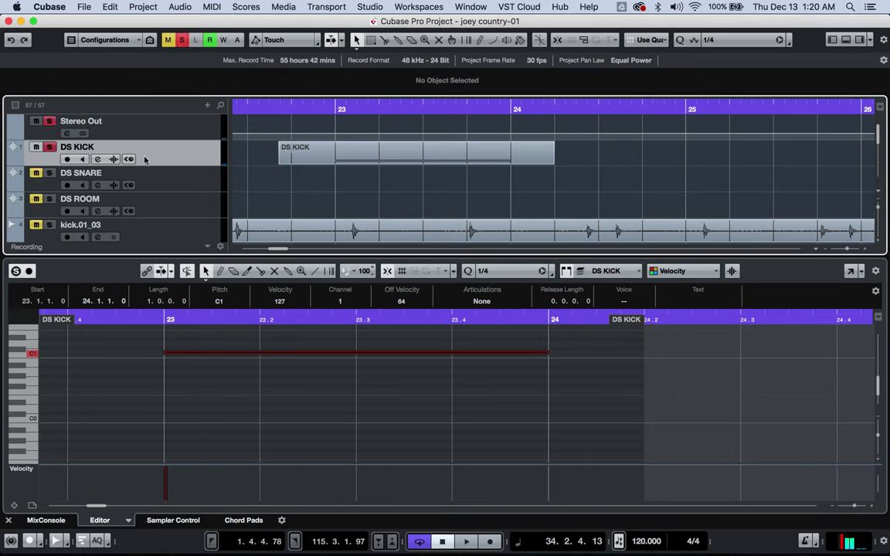
click(328, 109)
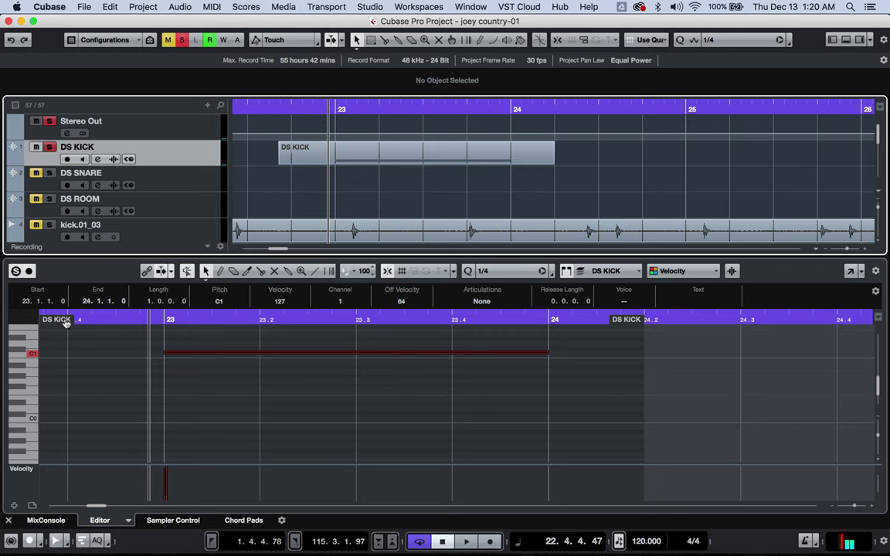
click(113, 158)
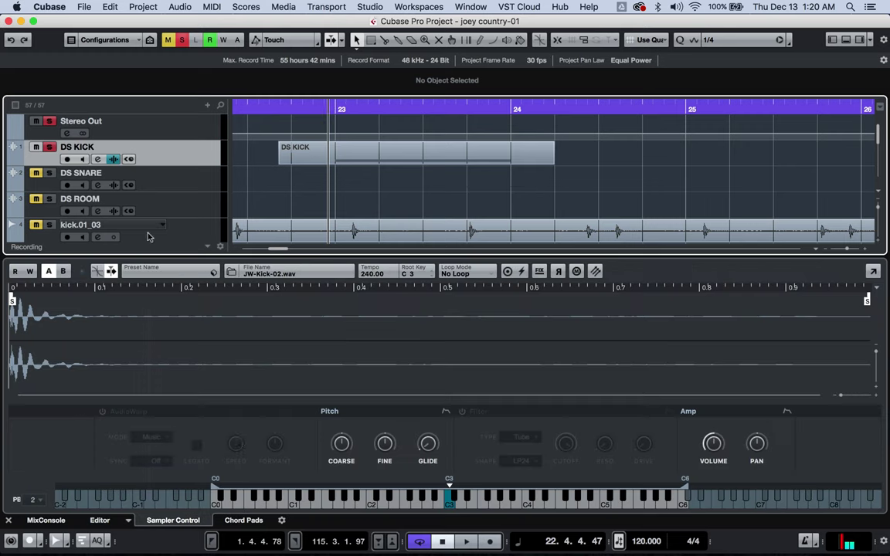
key(space)
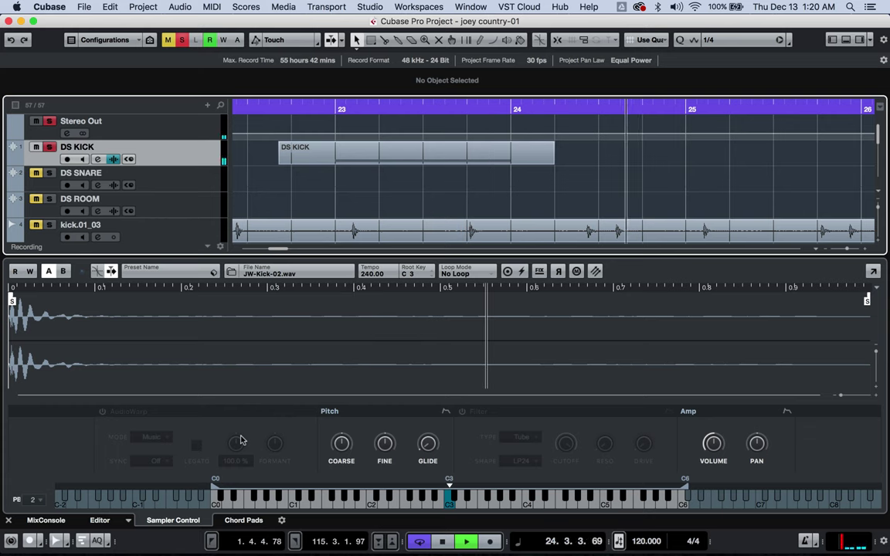
key(space)
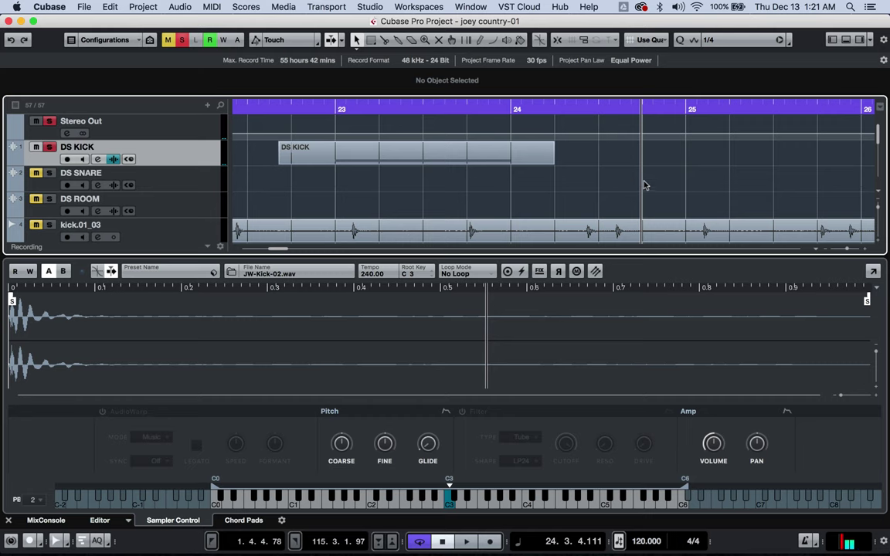
Step: Play the DS KICK part again from just before bar 23 with the sampler shown
click(511, 107)
mouse_move(512, 108)
mouse_down()
mouse_move(497, 109)
mouse_move(507, 108)
mouse_up()
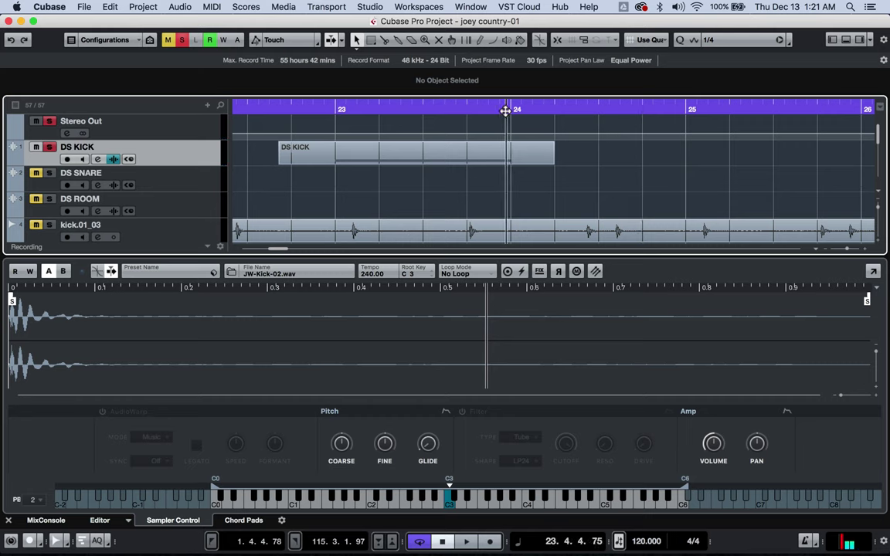
click(319, 109)
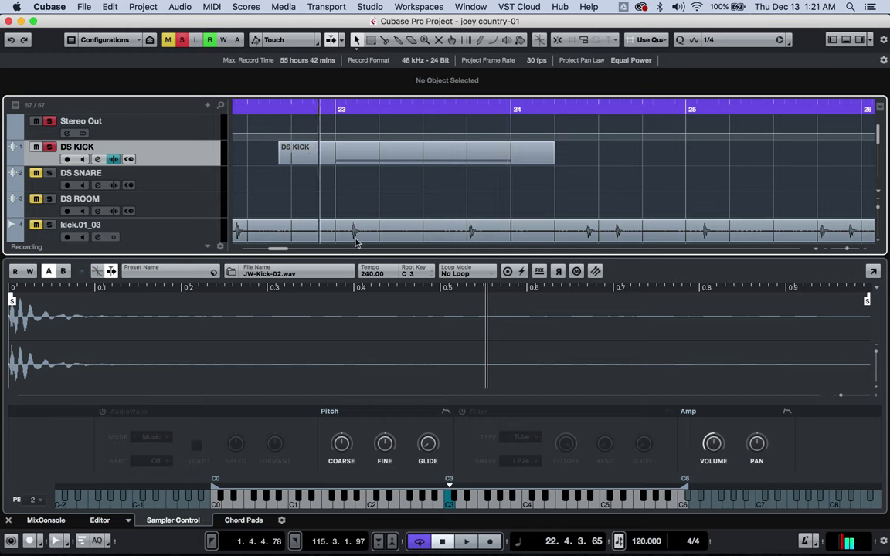
key(space)
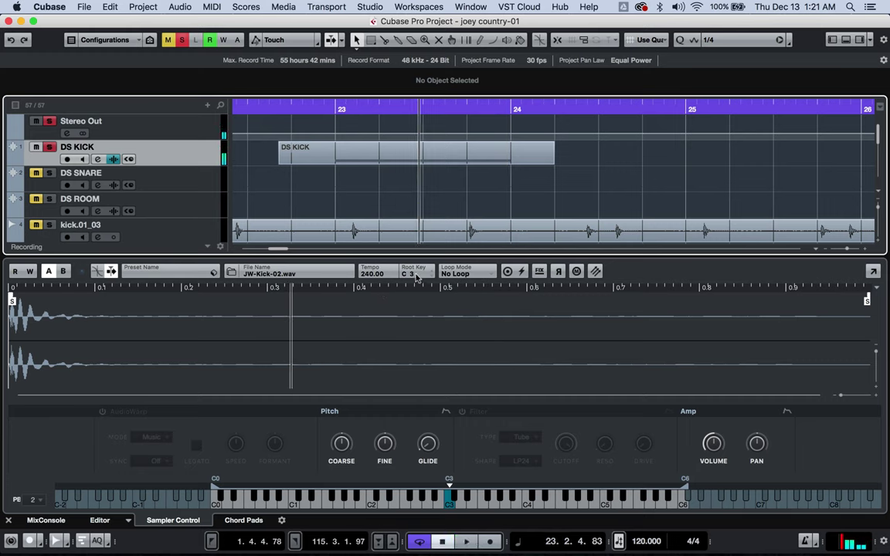
Step: Set the DS KICK sampler's root key to C1 and return the playback position to just before bar 23
double_click(416, 275)
text(c1)
key(Return)
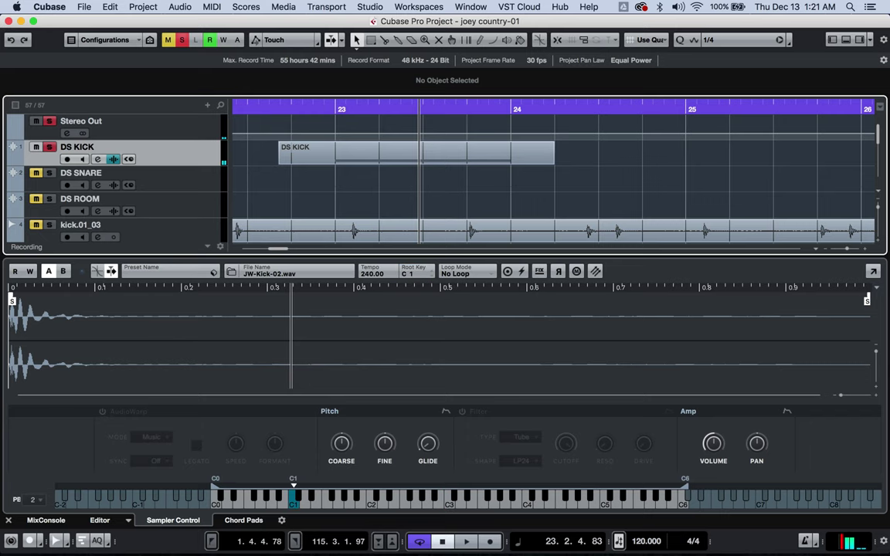
click(326, 106)
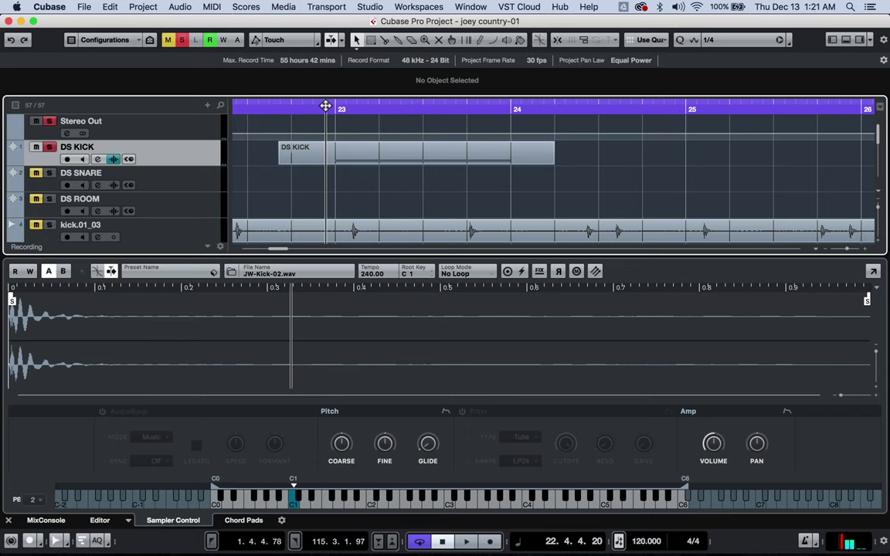
Step: Open the DS KICK part in the note editor and move its kick note up an octave to C2
click(361, 161)
double_click(361, 161)
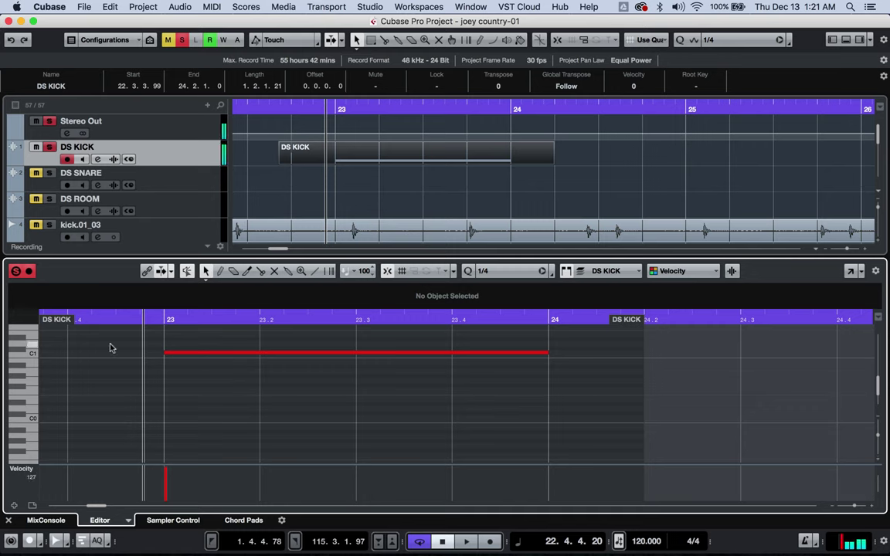
scroll(260, 369, up, 3)
click(239, 418)
drag(239, 419, 239, 354)
double_click(238, 353)
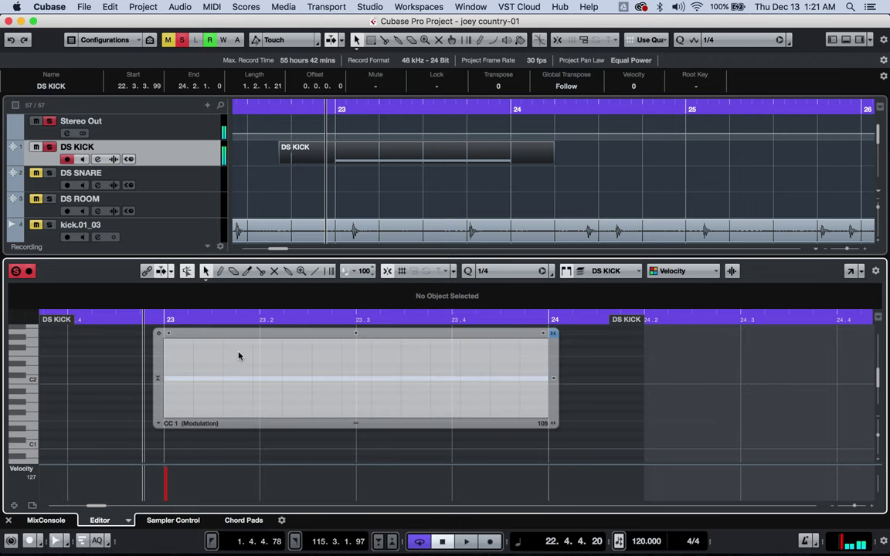
key(Escape)
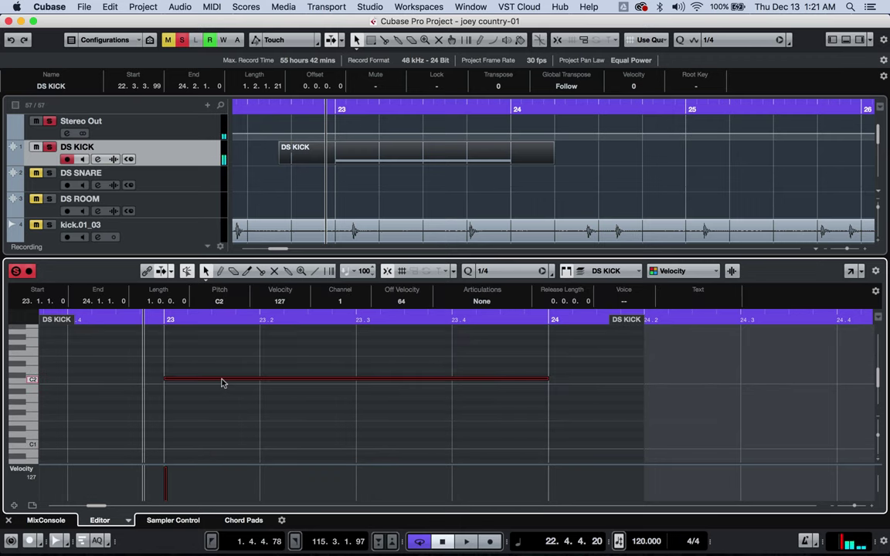
Step: Set the DS KICK sampler's root key to C2 and play the part from just before bar 23
click(114, 159)
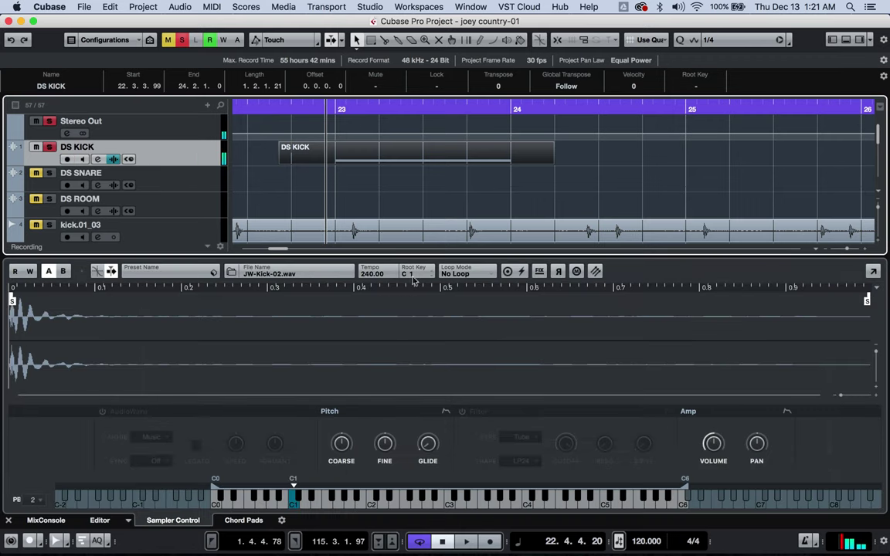
click(412, 274)
text(c2)
key(Return)
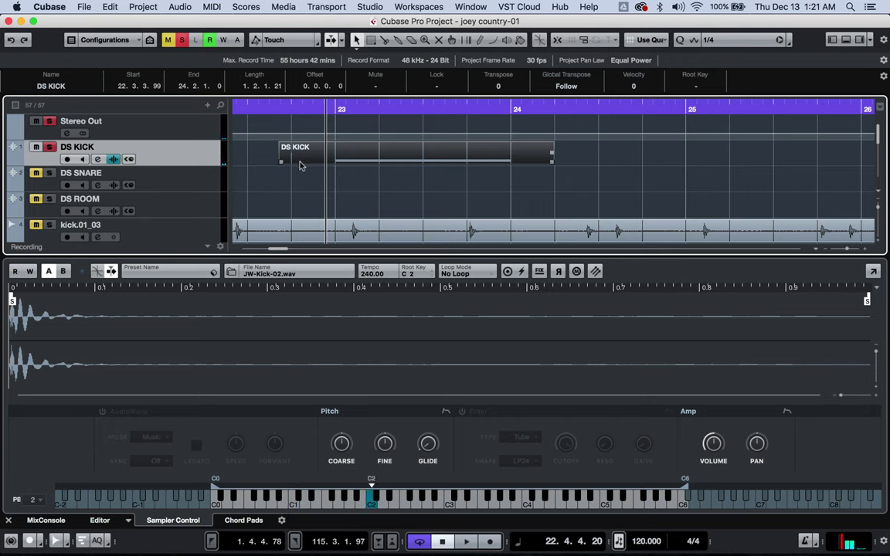
key(space)
key(space)
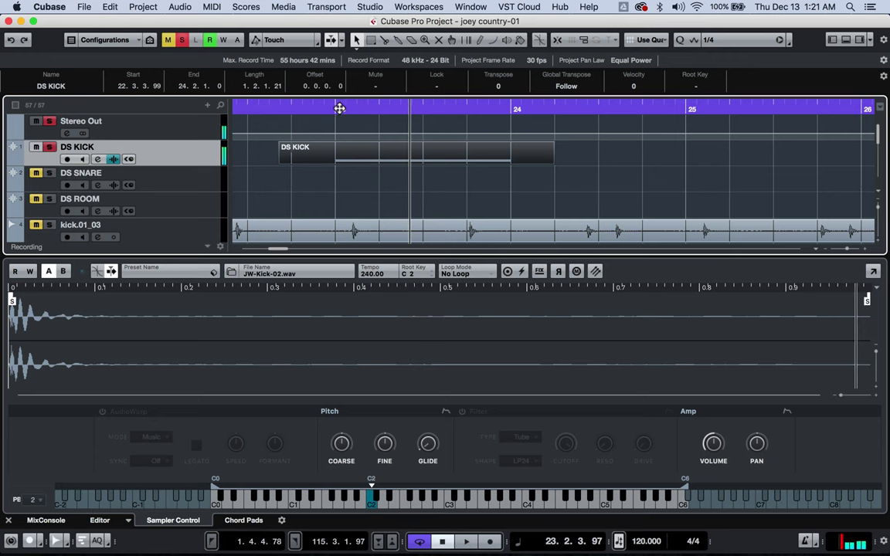
Step: Set the DS KICK sampler's root key back to C1 and move the kick note back down to C1
click(417, 276)
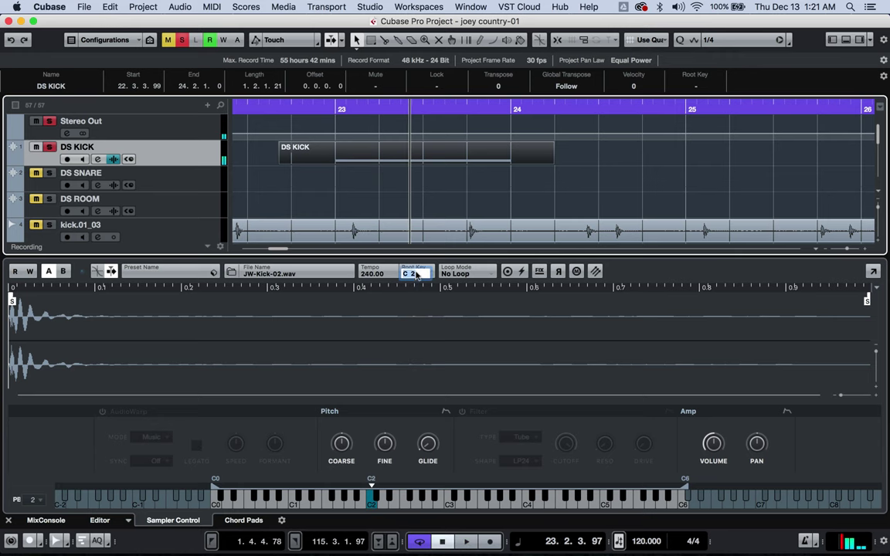
text(c1)
key(Return)
double_click(394, 153)
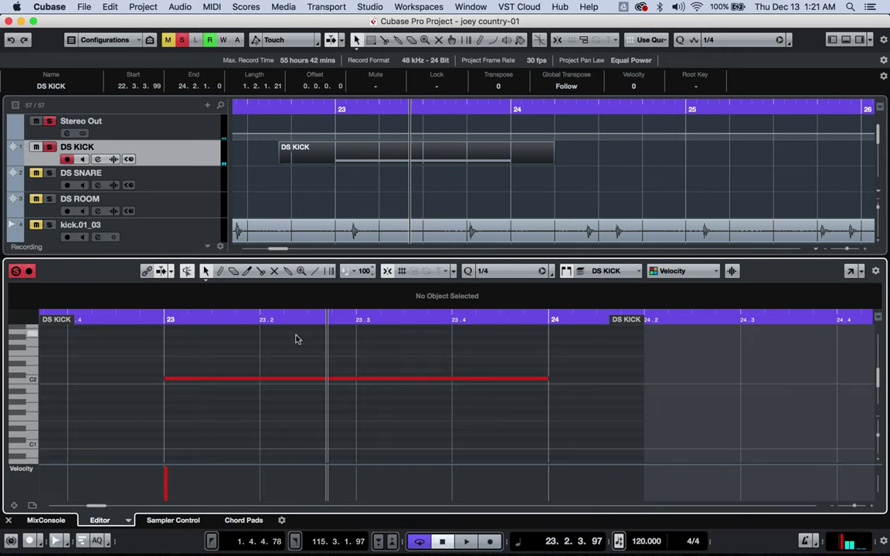
scroll(208, 390, down, 1)
drag(209, 360, 209, 426)
click(209, 420)
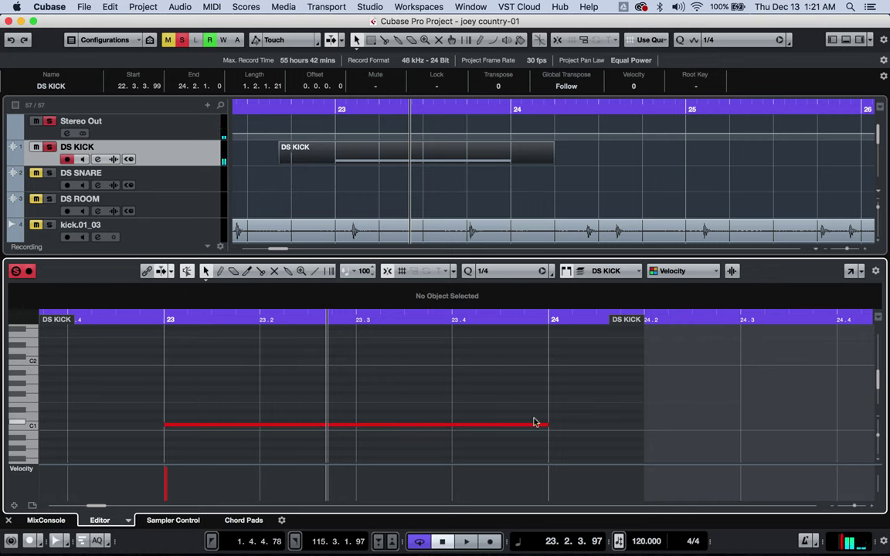
Step: Shorten the C1 kick note at bar 23 to a length of 0.0.0.100 and play it
drag(546, 425, 129, 426)
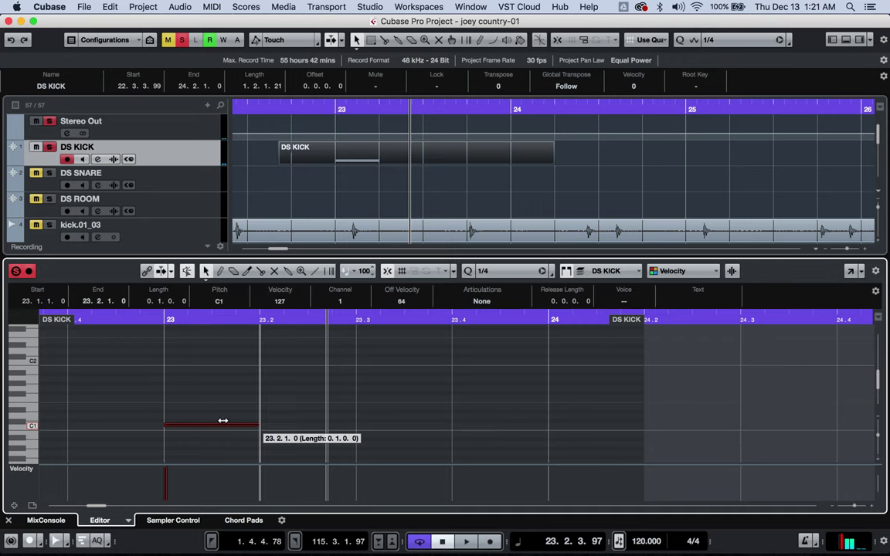
drag(247, 426, 249, 426)
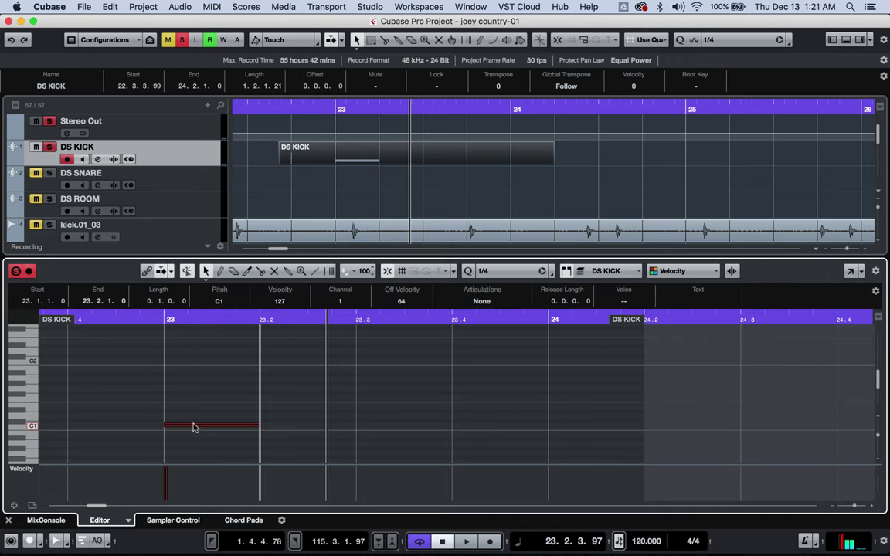
click(257, 426)
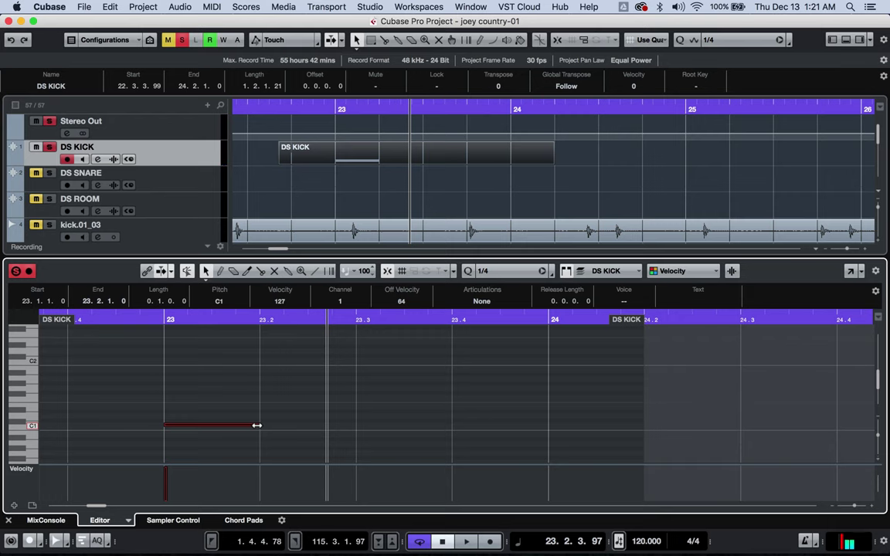
drag(256, 426, 170, 425)
click(130, 320)
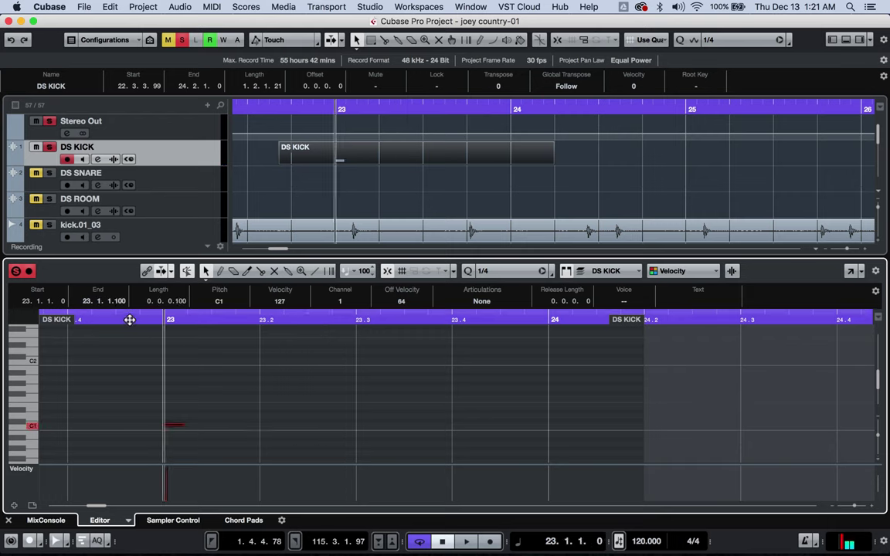
key(space)
key(space)
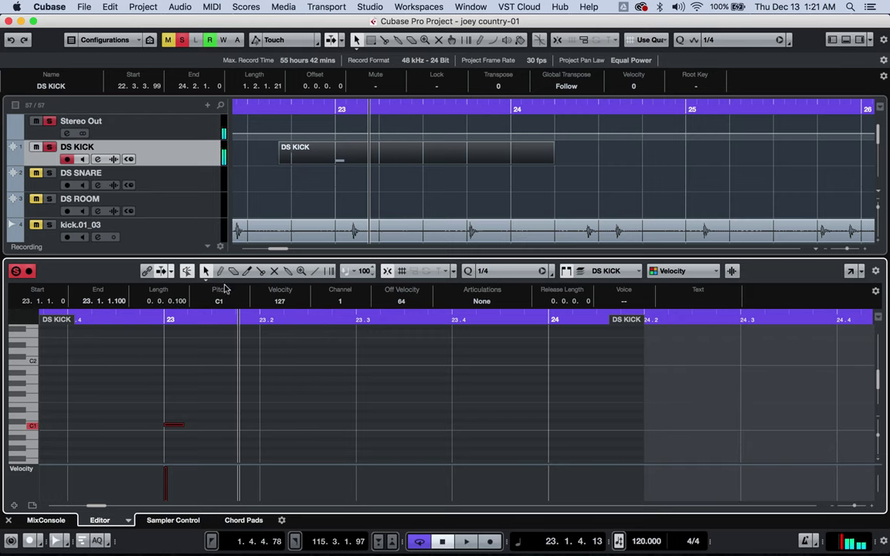
Step: Show the DS KICK sampler and play the shortened note from just before bar 23
click(113, 159)
click(329, 108)
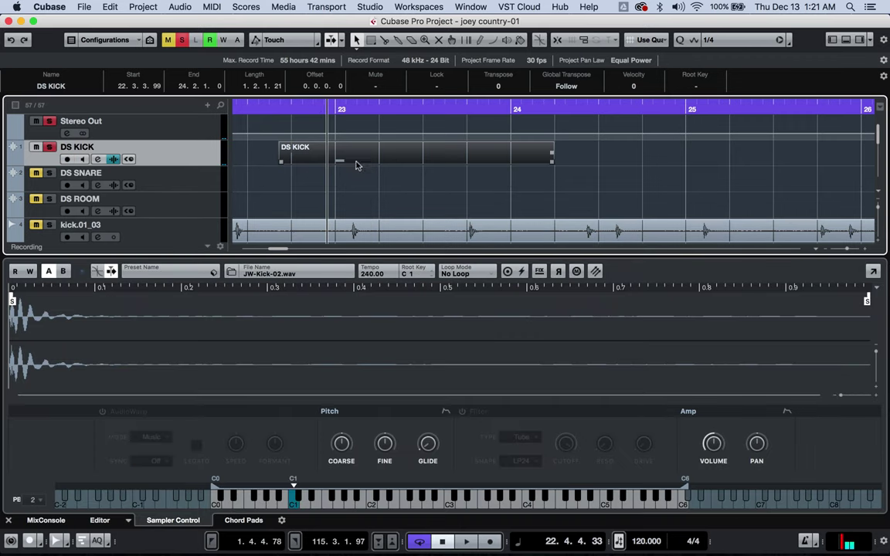
key(space)
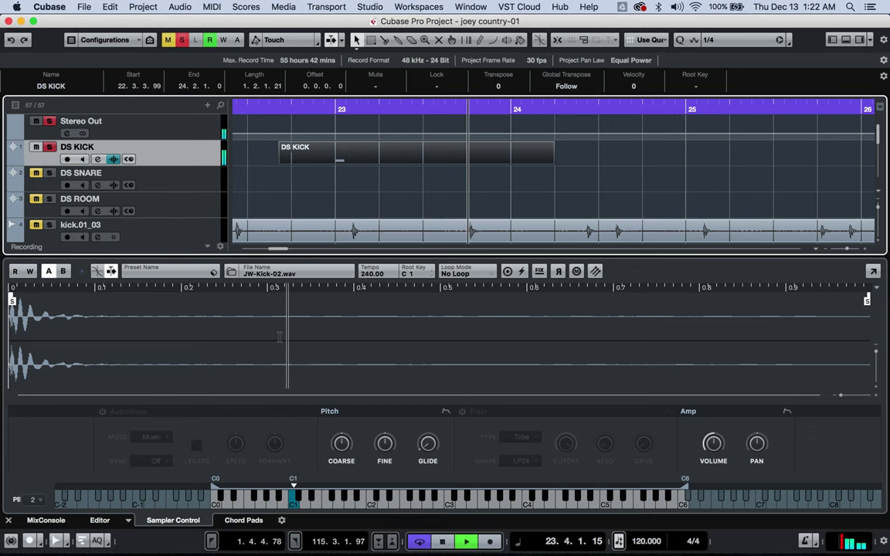
key(space)
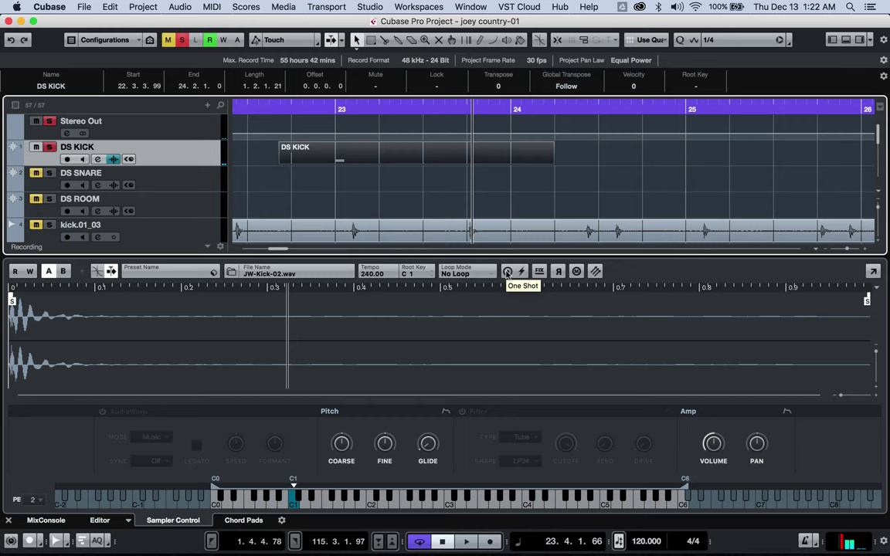
Step: Enable One Shot mode in the DS KICK sampler and play the part from just before bar 23
click(507, 272)
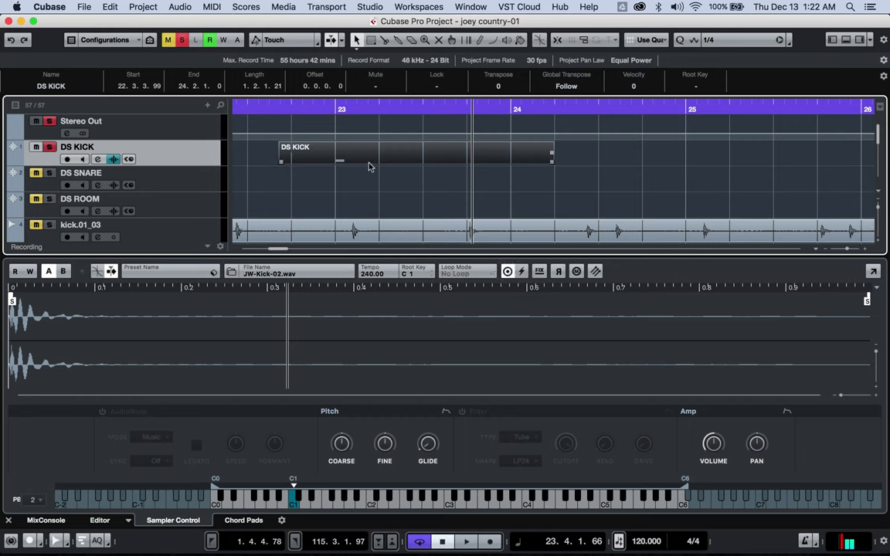
click(324, 106)
key(space)
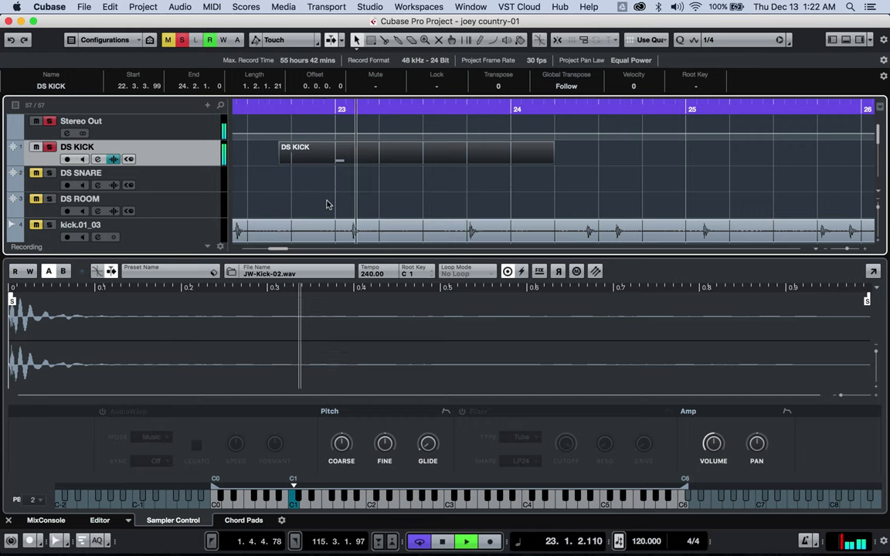
key(space)
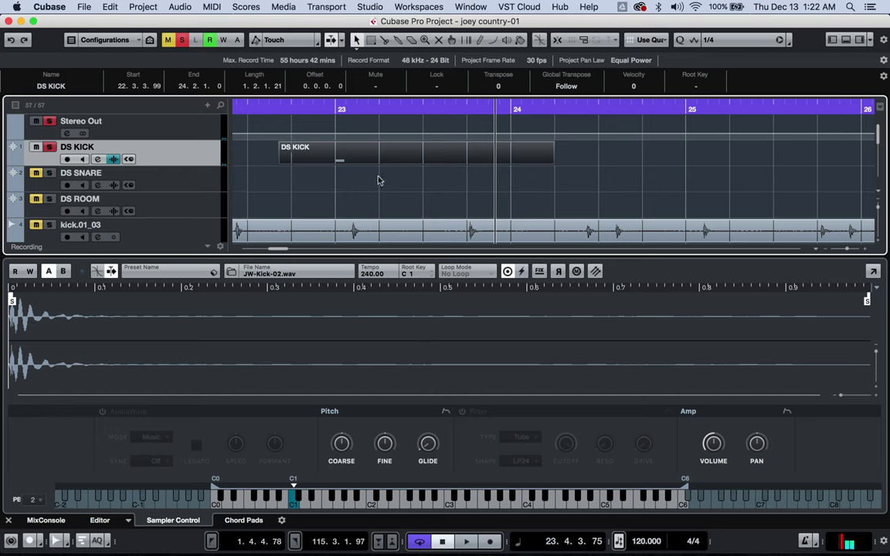
Step: Delete the DS KICK test part and turn off solo on the DS KICK track
click(279, 167)
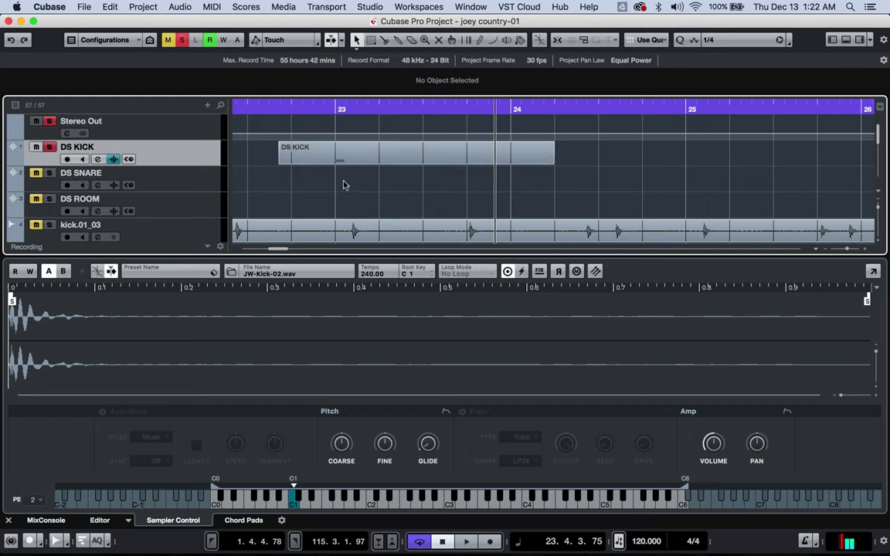
scroll(344, 185, down, 1)
drag(341, 132, 368, 133)
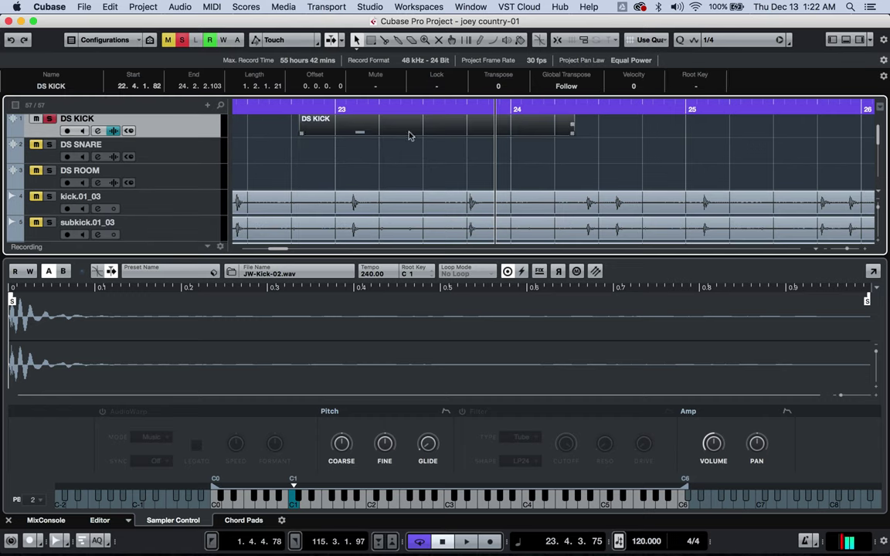
key(Delete)
click(48, 118)
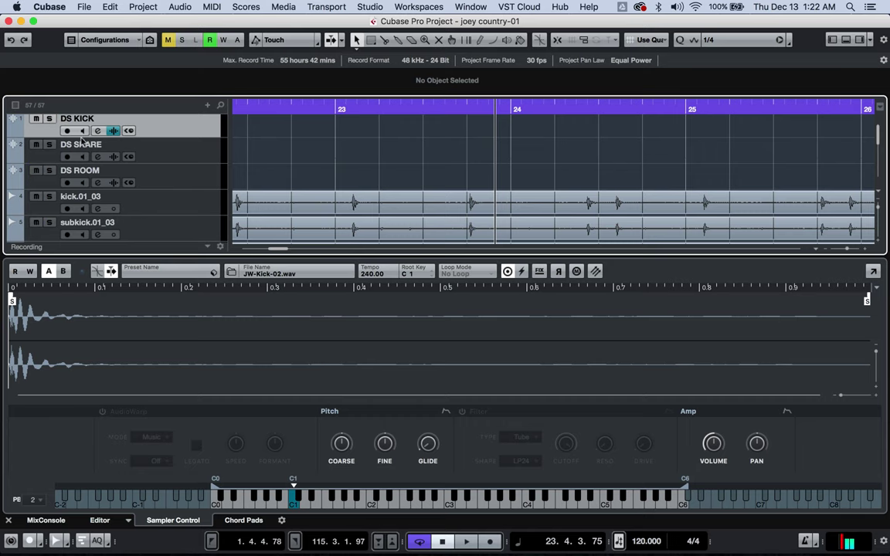
Step: Open the full kick.01_03 audio event in a separate Sample Editor window and show its hitpoint settings
click(193, 206)
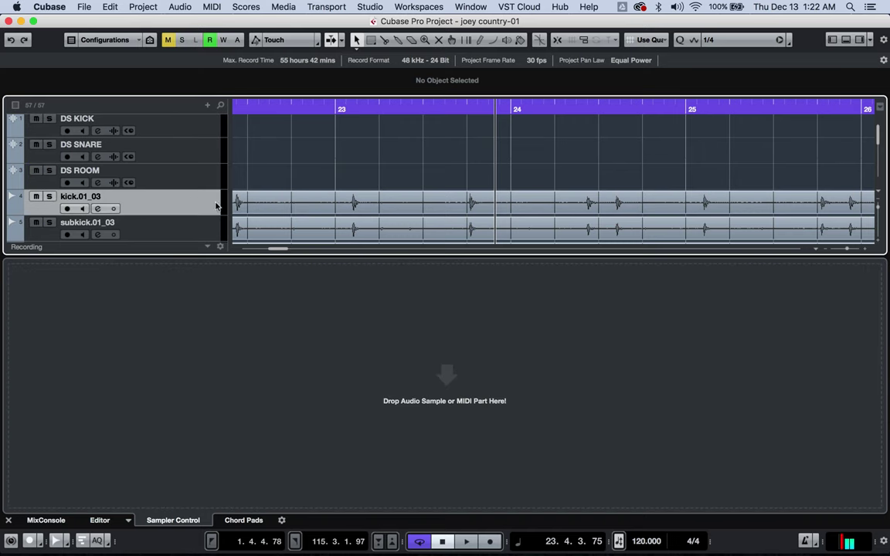
click(305, 198)
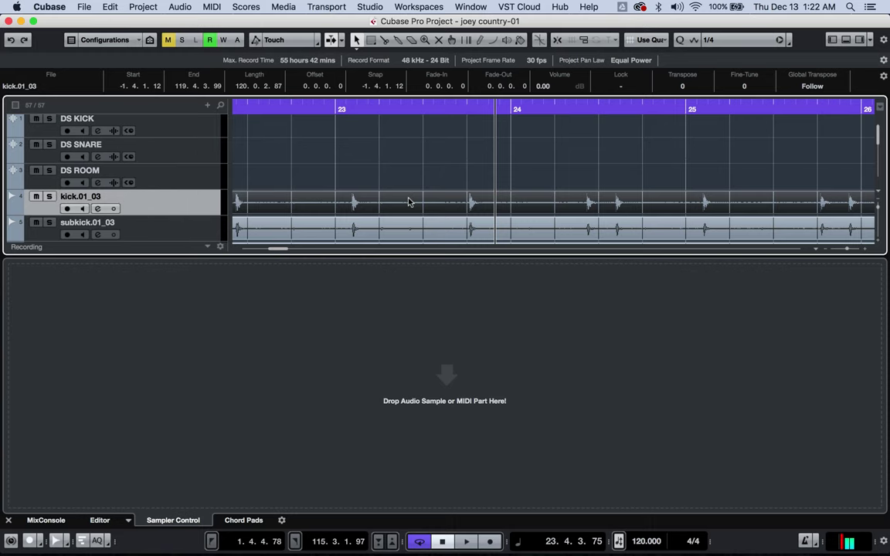
key(g)
key(g)
key(g)
key(g)
key(g)
key(g)
key(g)
key(g)
key(g)
key(g)
key(g)
key(g)
key(g)
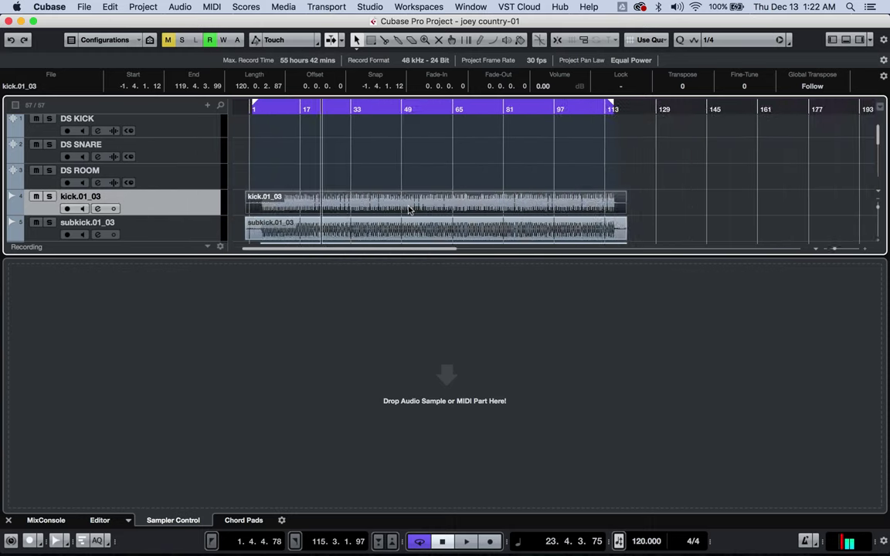
key(h)
key(h)
key(h)
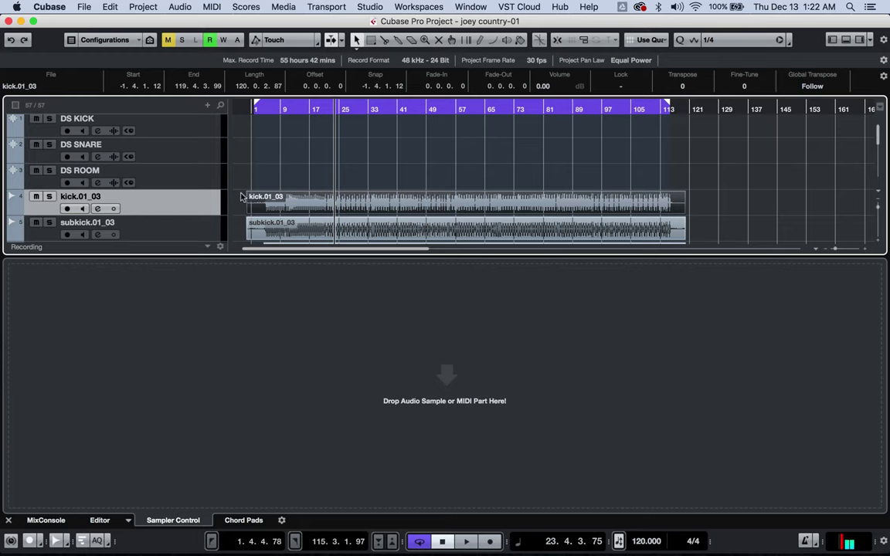
double_click(391, 211)
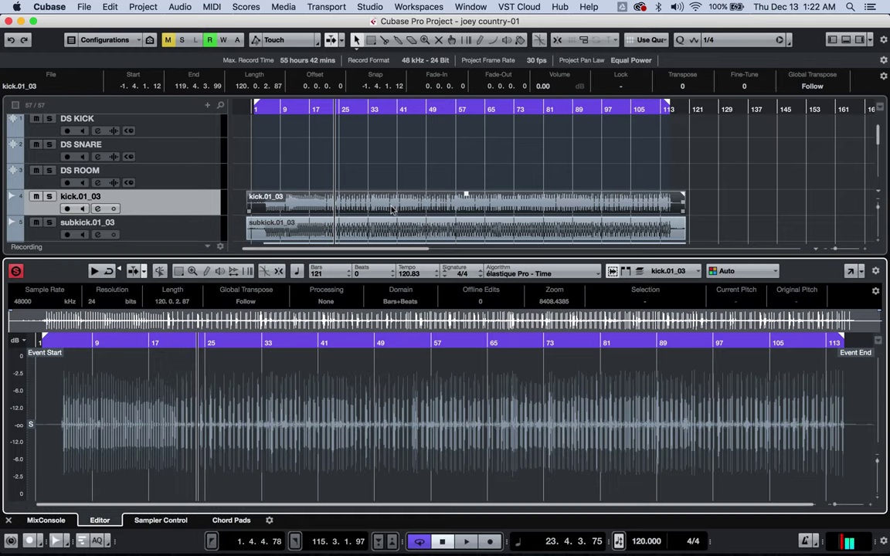
click(849, 274)
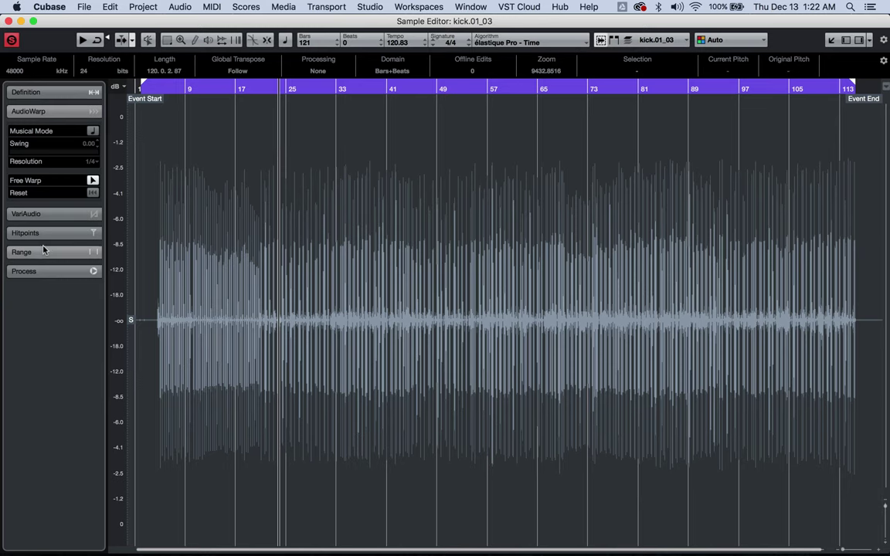
click(43, 230)
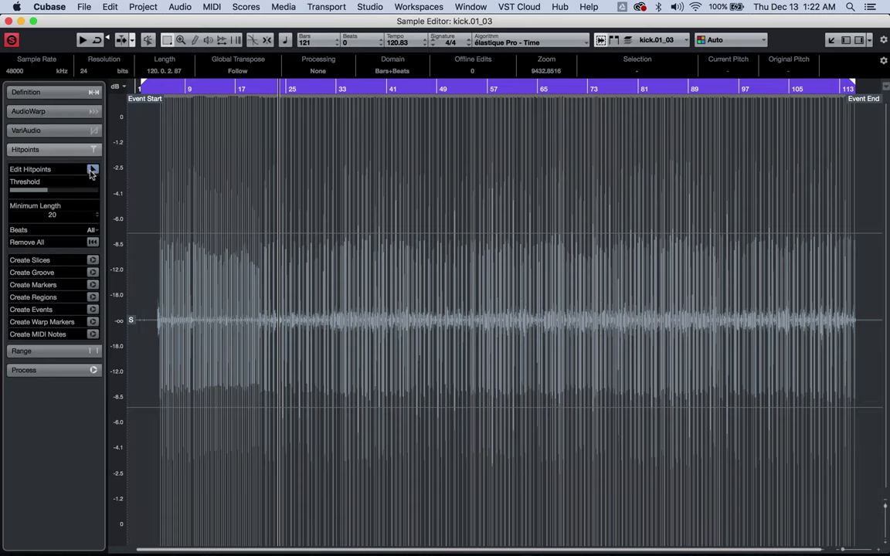
Step: Raise the kick.01_03 hitpoint threshold to about half its range and open the conversion of hitpoints to MIDI notes
drag(52, 191, 247, 205)
drag(132, 188, 57, 184)
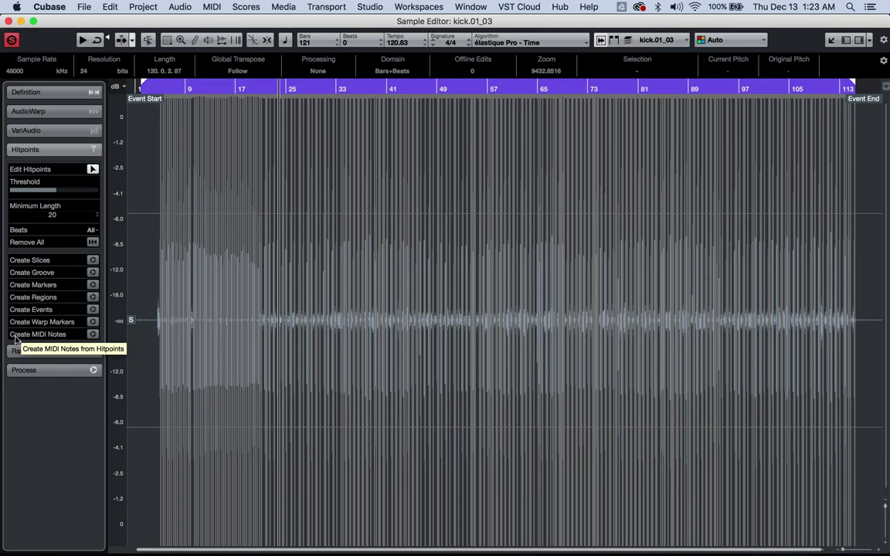
click(92, 333)
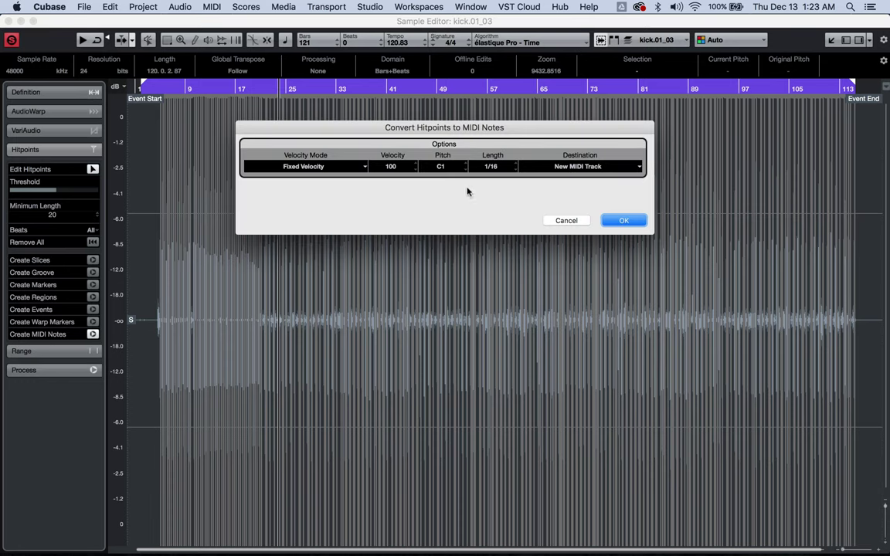
Step: Try the Dynamic Velocity mode for the MIDI notes and return to Fixed Velocity
click(315, 166)
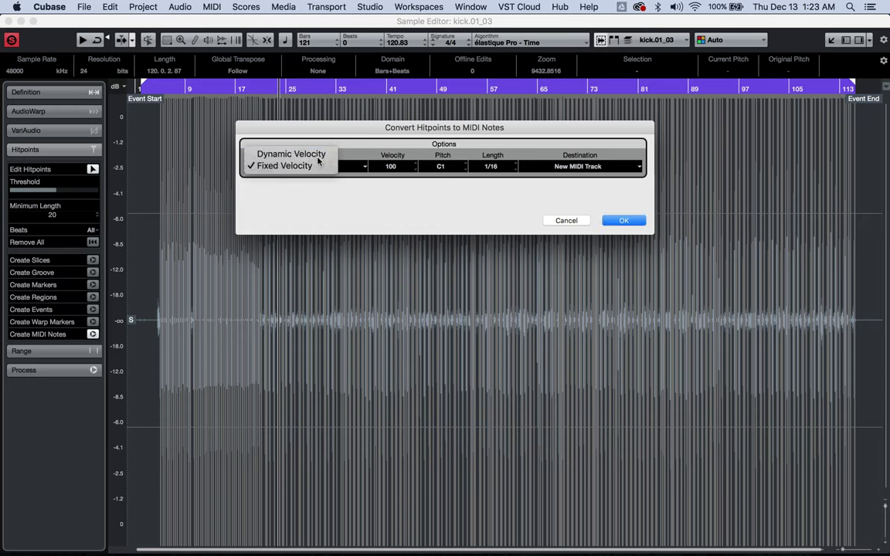
click(318, 156)
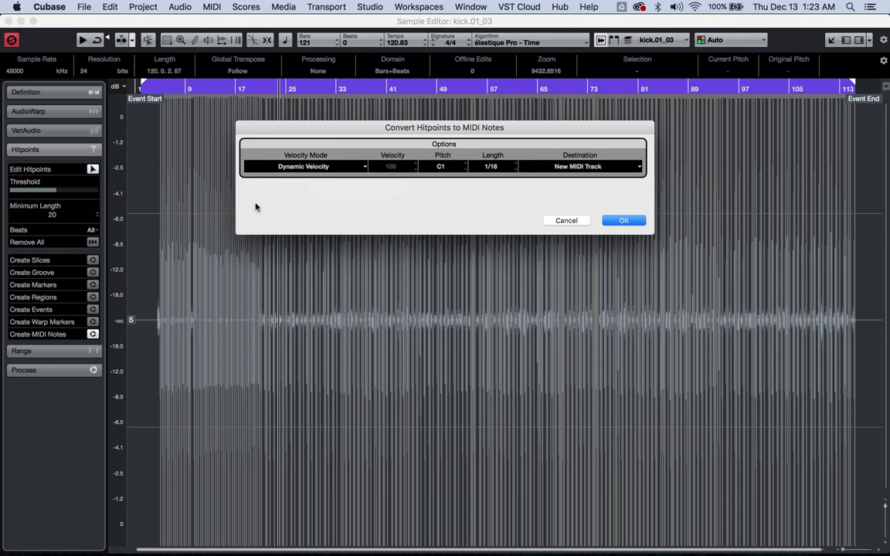
click(328, 166)
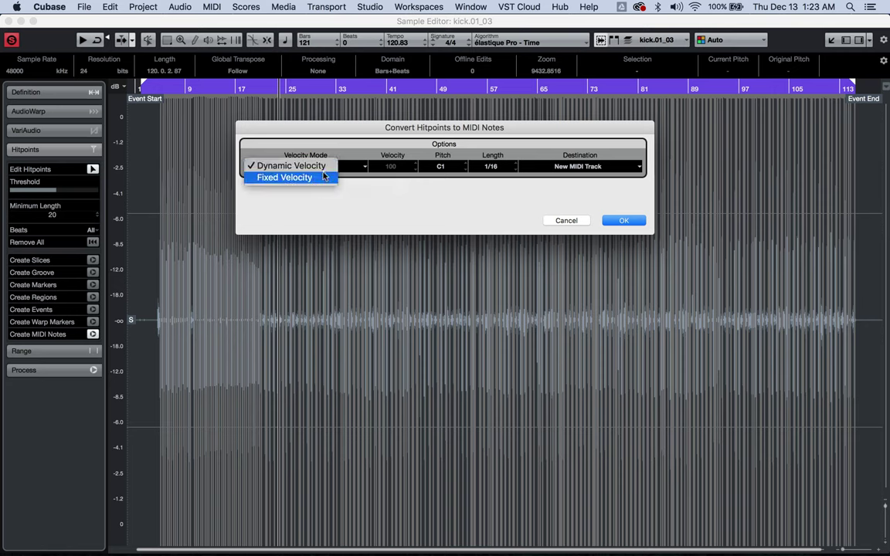
click(324, 177)
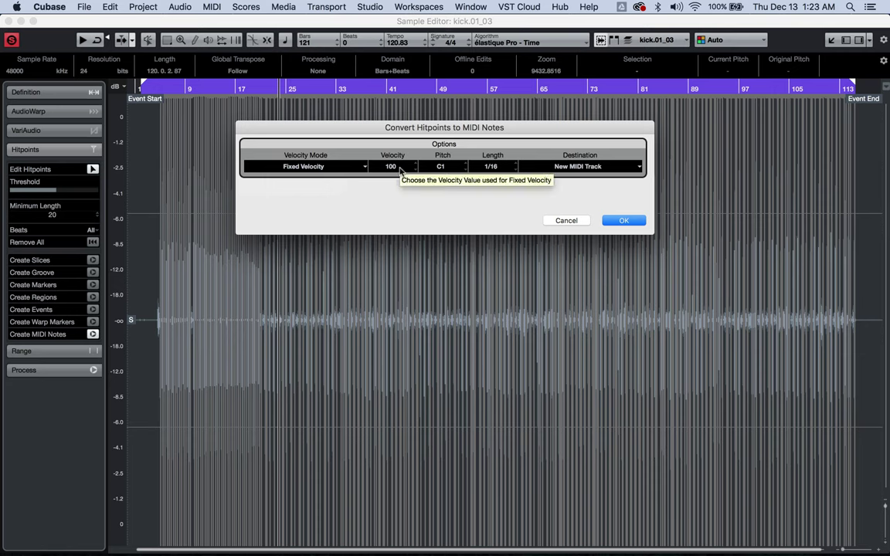
click(345, 171)
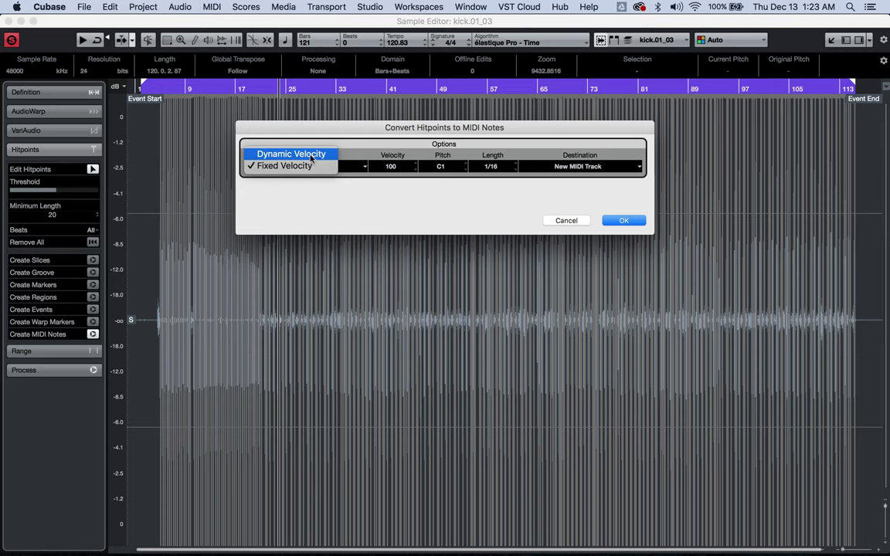
click(326, 199)
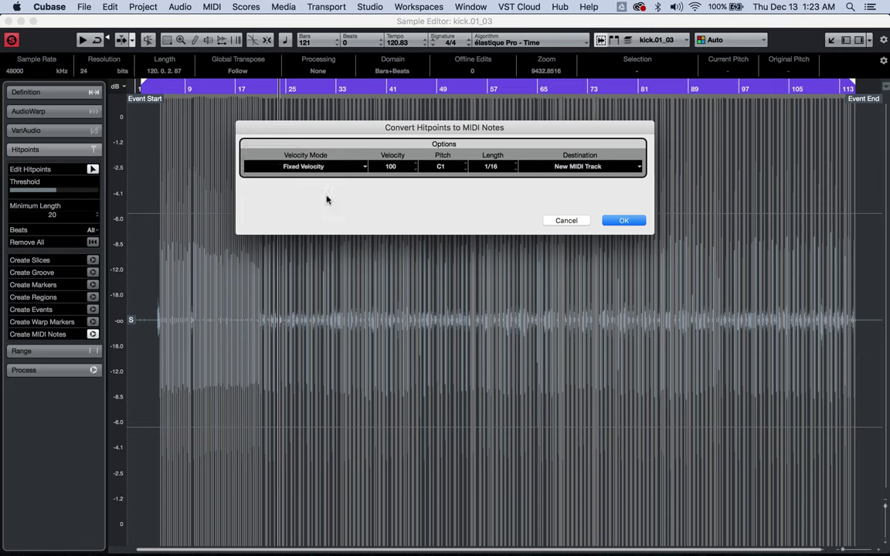
Step: Convert the kick hitpoints to C1 notes of 1/16 length with fixed velocity 127 on a new MIDI track
click(397, 168)
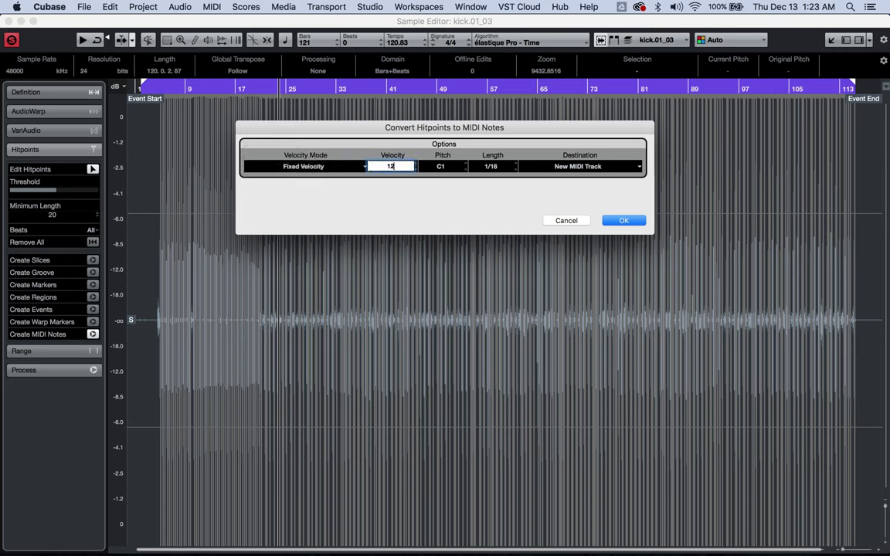
text(127)
key(Return)
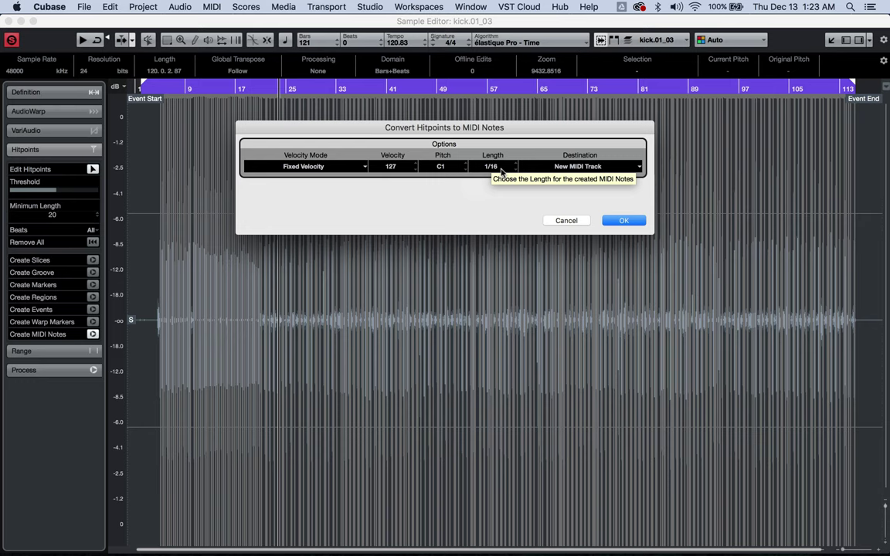
click(601, 166)
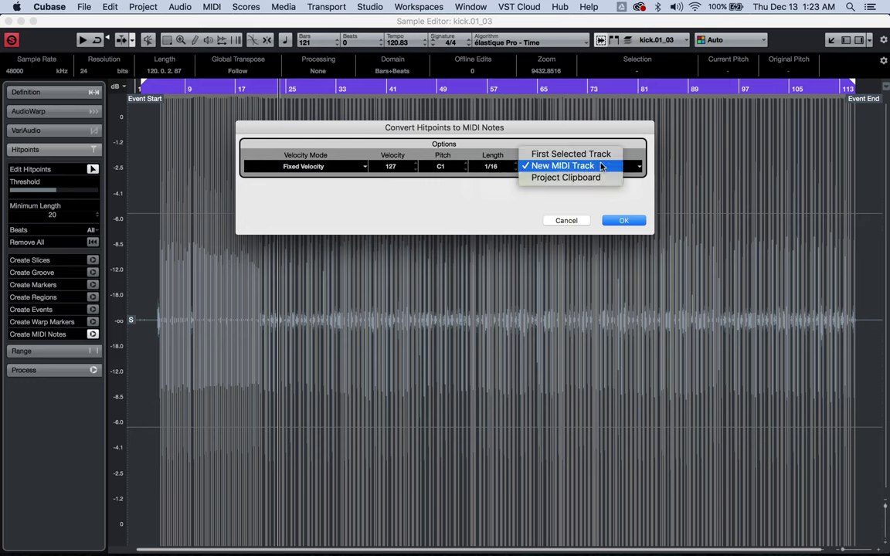
click(606, 196)
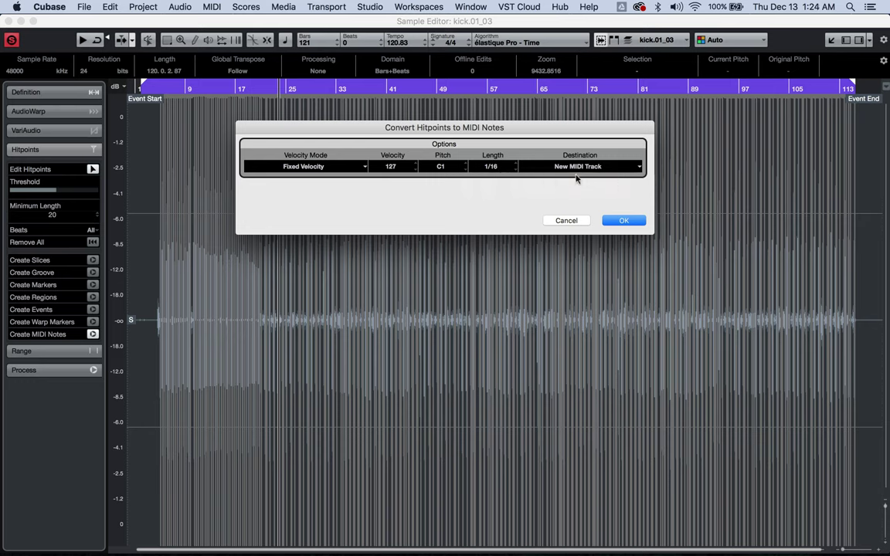
click(622, 222)
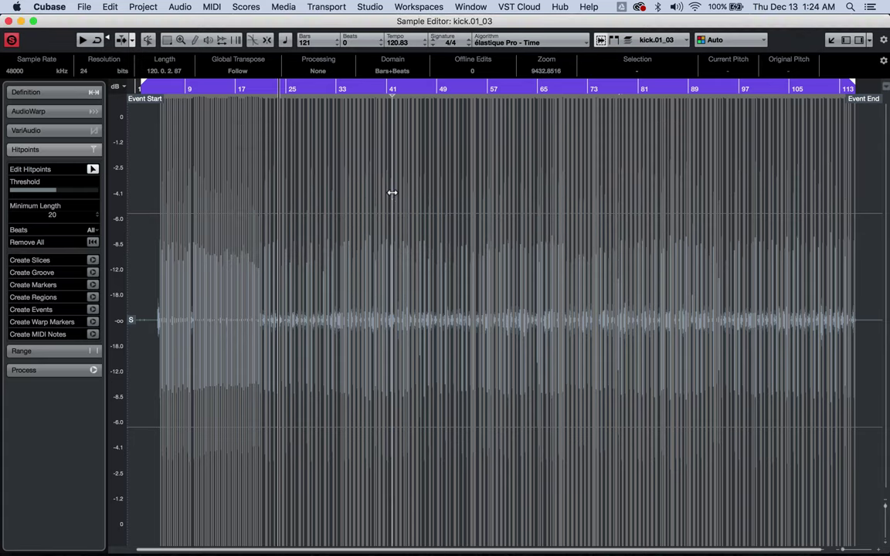
Step: Close the separate Sample Editor, cut the kick.01_03_midi part from the MIDI 03 track and select the DS KICK track
key(super+w)
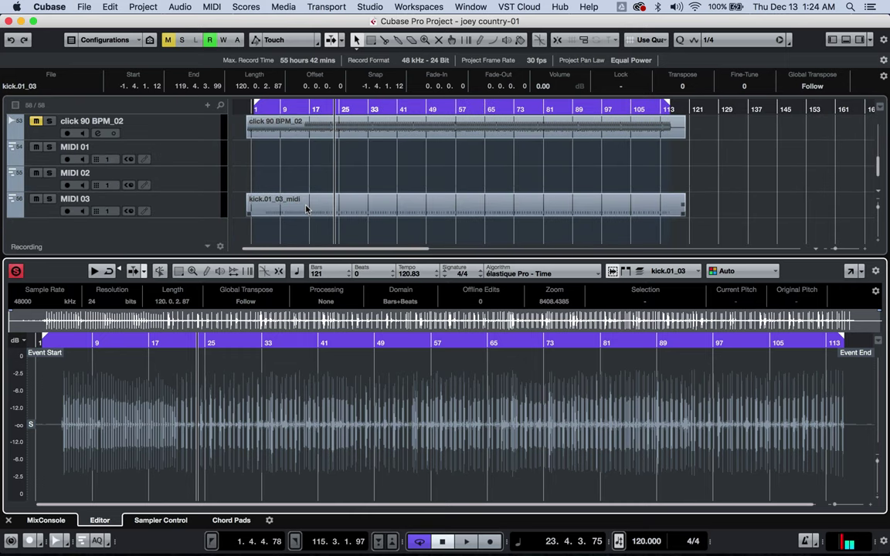
click(306, 209)
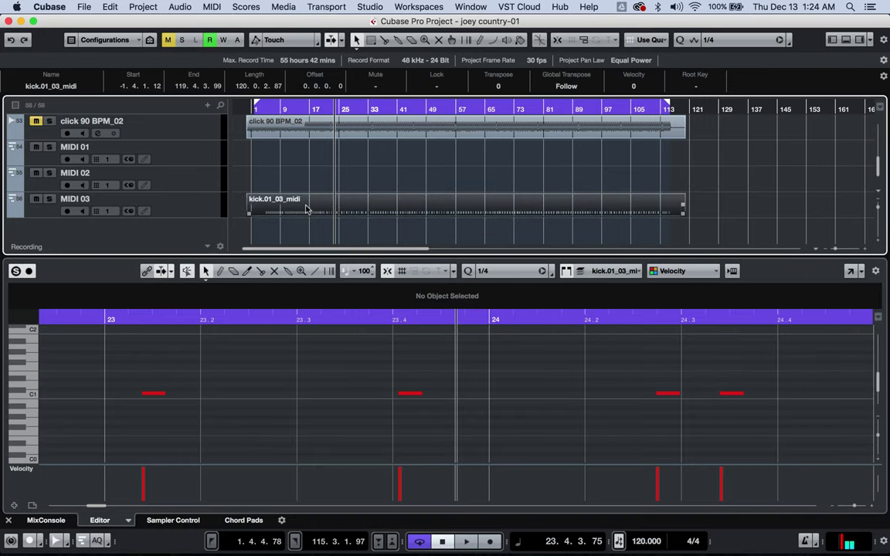
key(Delete)
scroll(306, 209, up, 10)
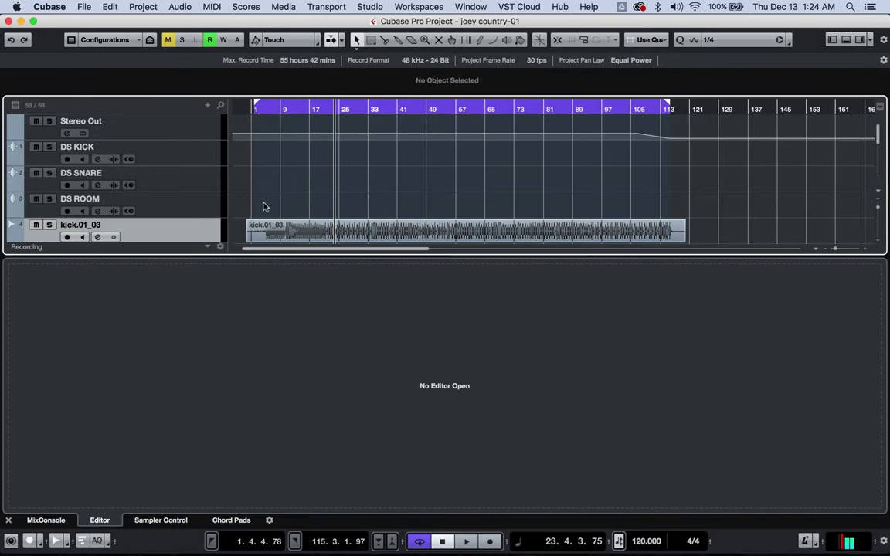
click(190, 149)
Step: Try pasting the kick MIDI part on DS KICK relative to the cursor and with a regular paste, removing each test
click(112, 7)
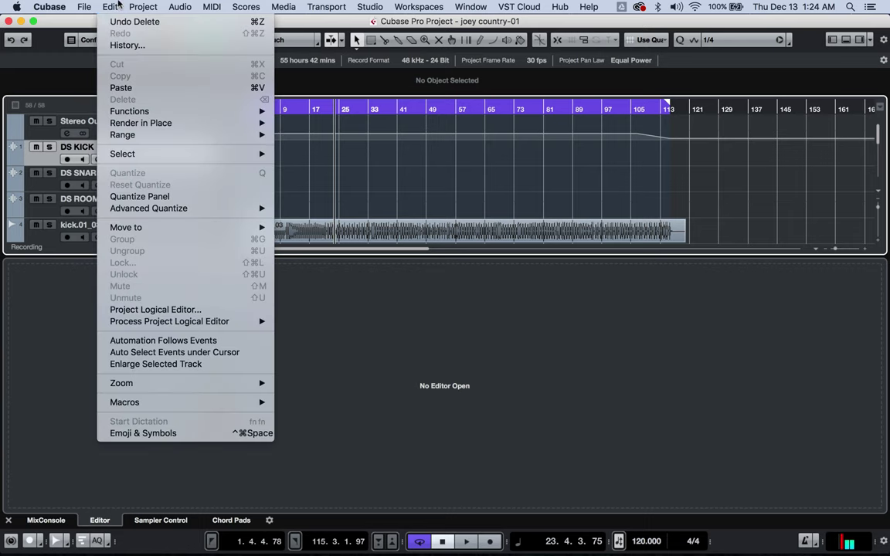
mouse_move(133, 110)
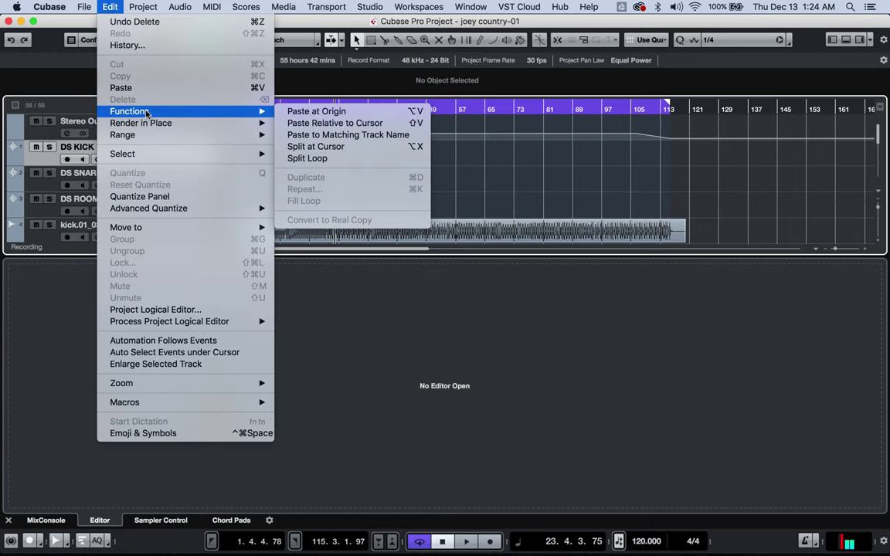
click(336, 124)
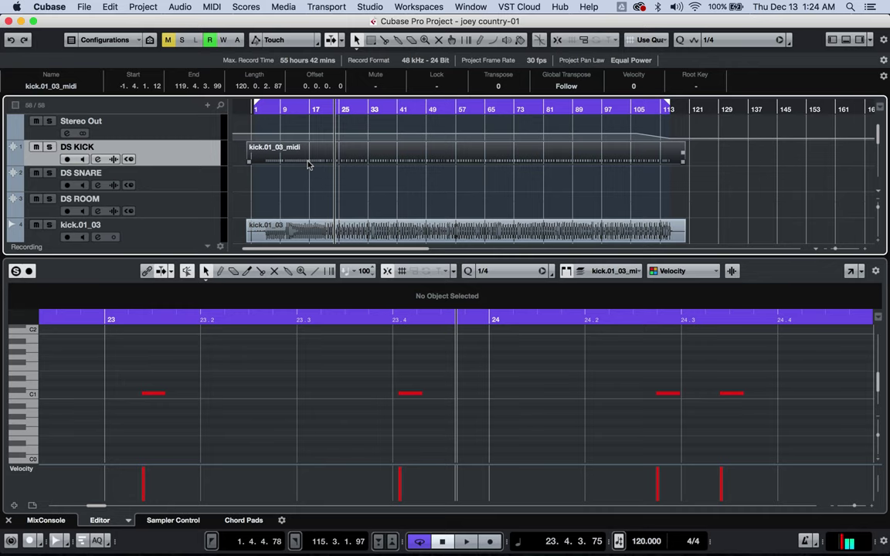
key(super+z)
key(super+v)
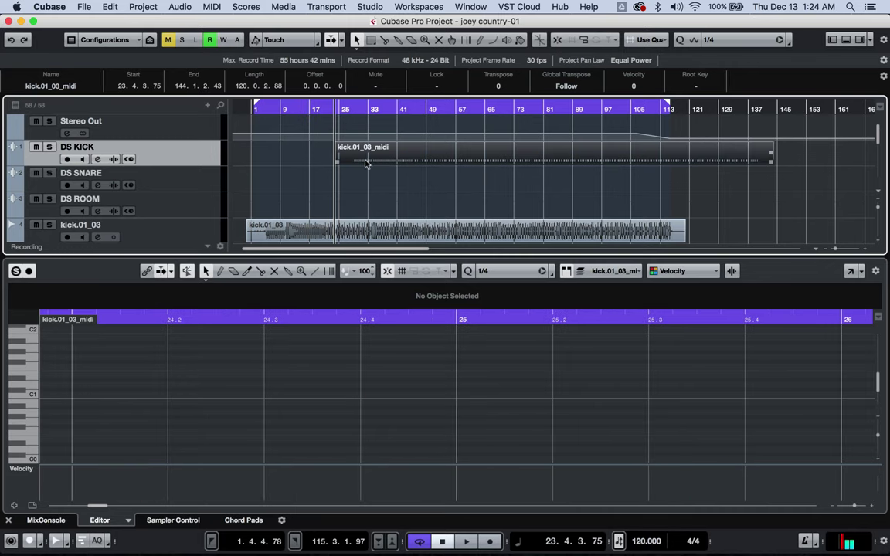
key(BackSpace)
Step: Paste the kick.01_03_midi part onto the DS KICK track with Paste Relative to Cursor
click(110, 7)
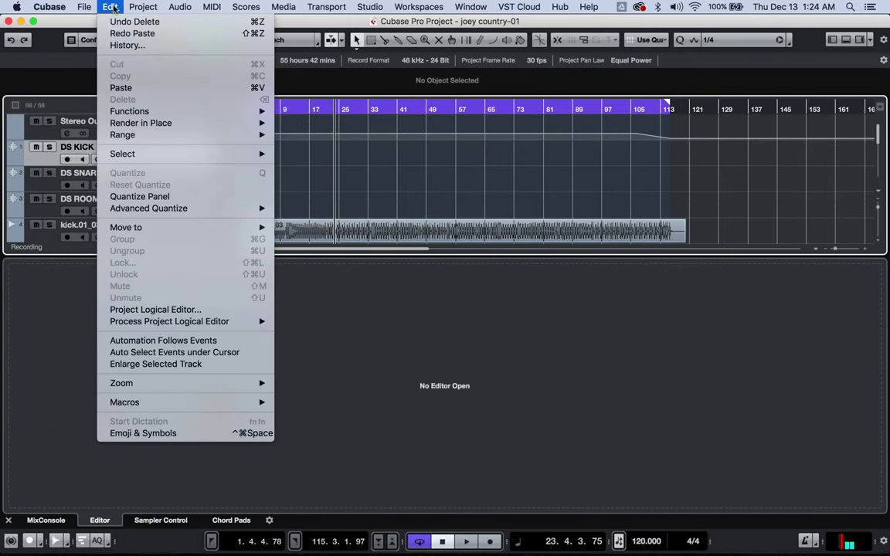
mouse_move(154, 112)
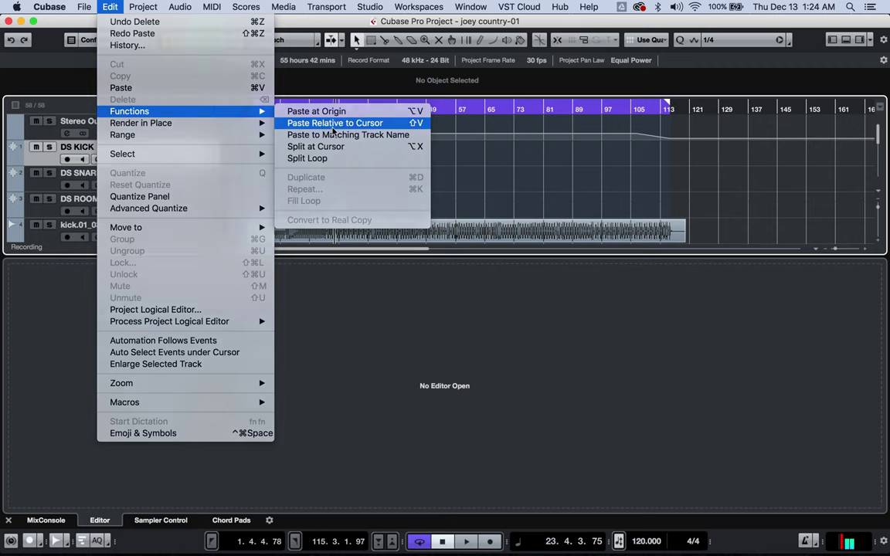
click(334, 125)
scroll(335, 203, down, 10)
scroll(334, 203, right, 3)
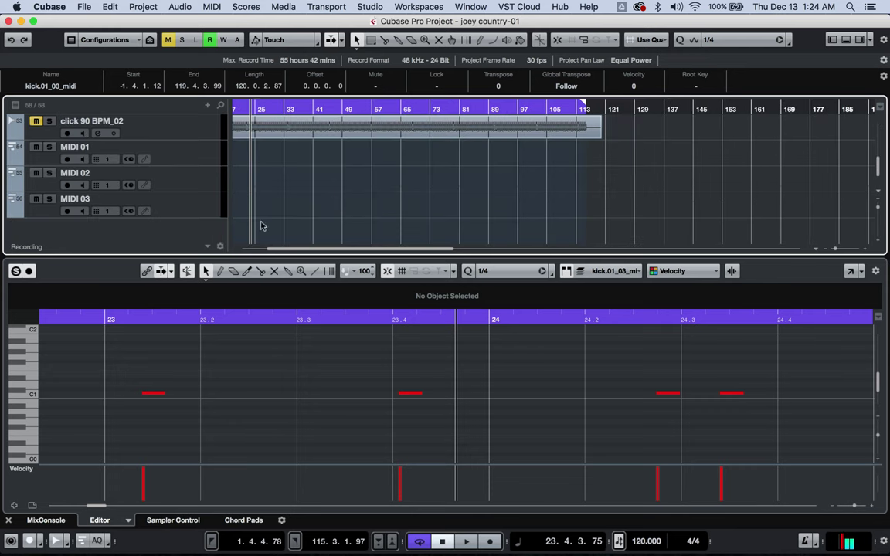
scroll(334, 190, up, 10)
scroll(334, 190, left, 3)
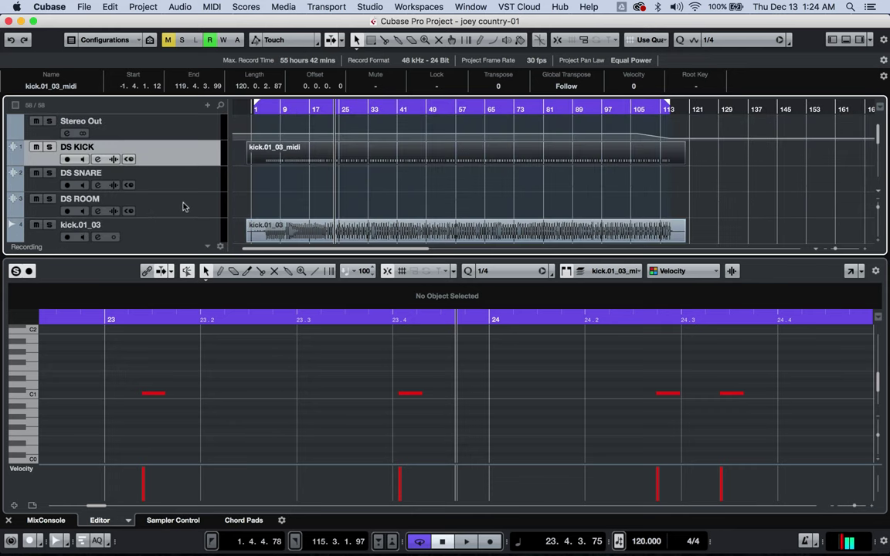
Step: Solo the DS KICK track and play its new MIDI part from bar 23 to bar 25
key(s)
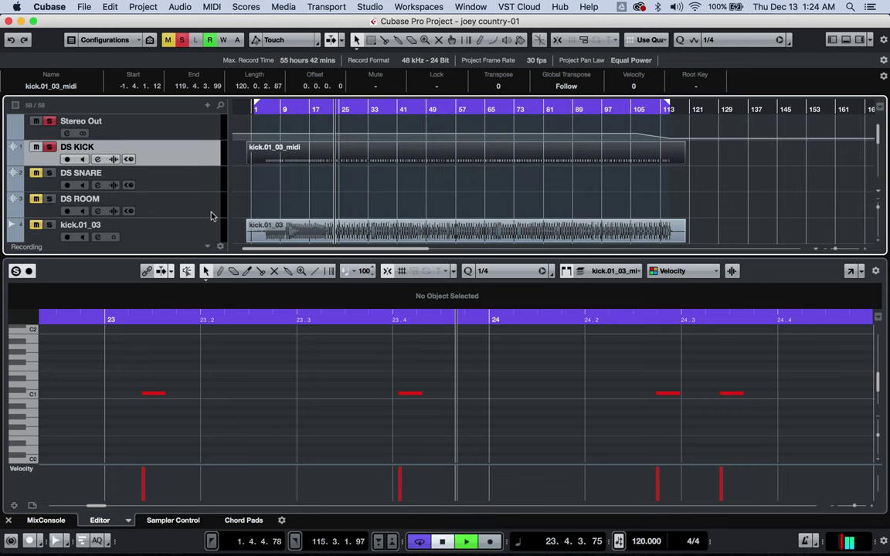
key(space)
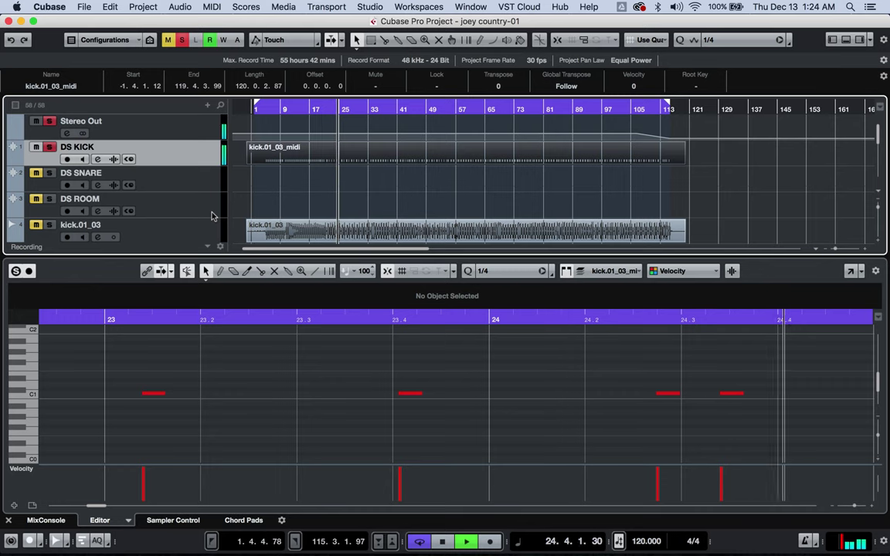
key(space)
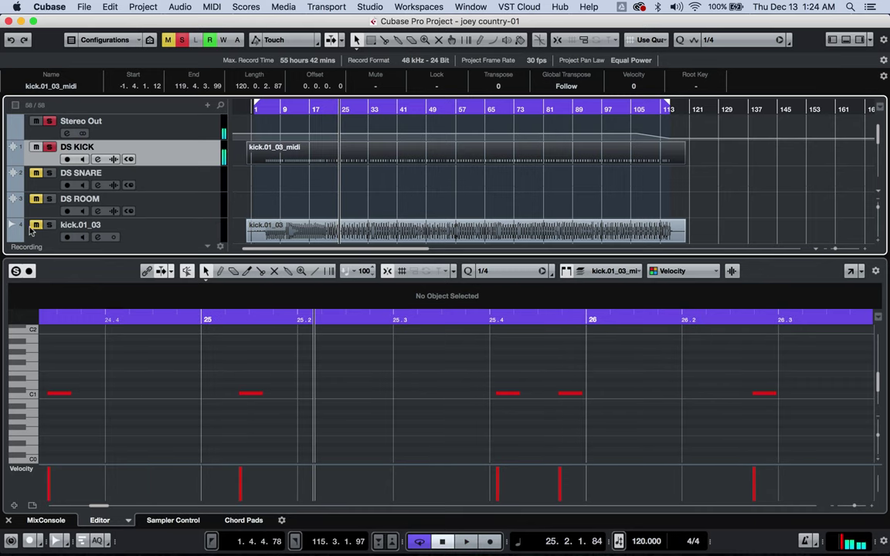
Step: Add the kick.01_03 and subkick.01_03 tracks to the solo and resume playback
click(49, 225)
key(space)
scroll(291, 210, down, 3)
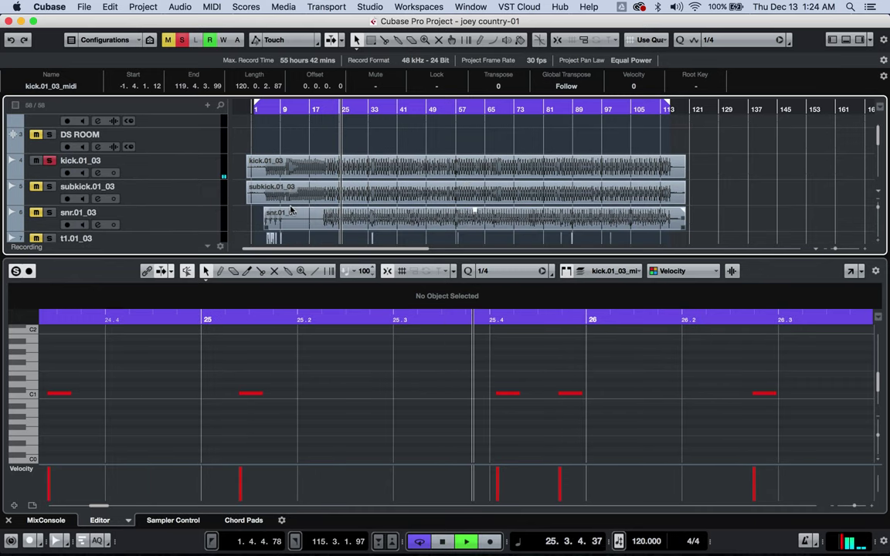
click(49, 187)
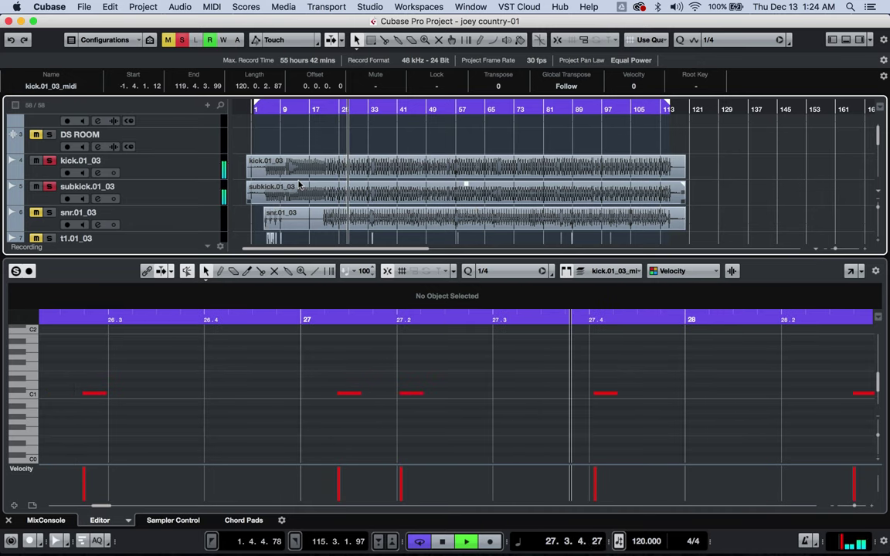
Step: Compare the recorded kick with and without DS KICK by toggling the sampler track's solo during playback
scroll(299, 184, up, 3)
click(49, 148)
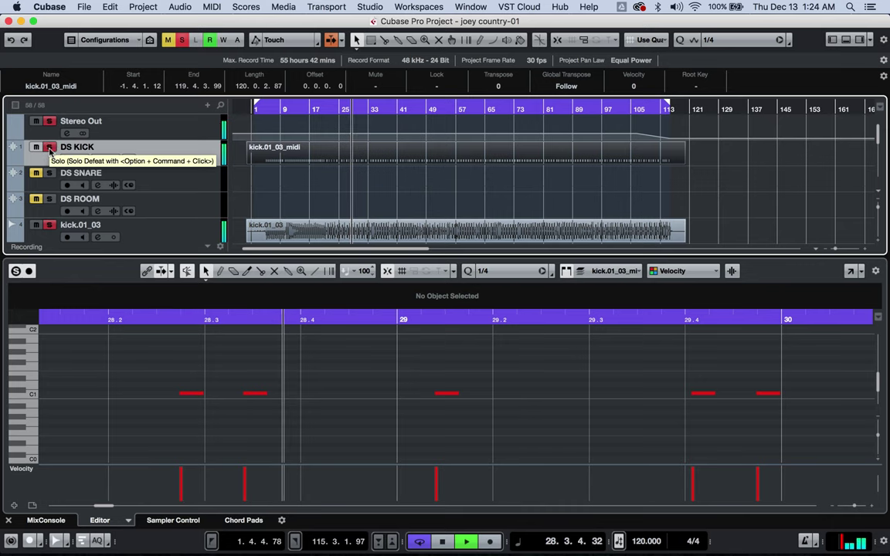
click(49, 148)
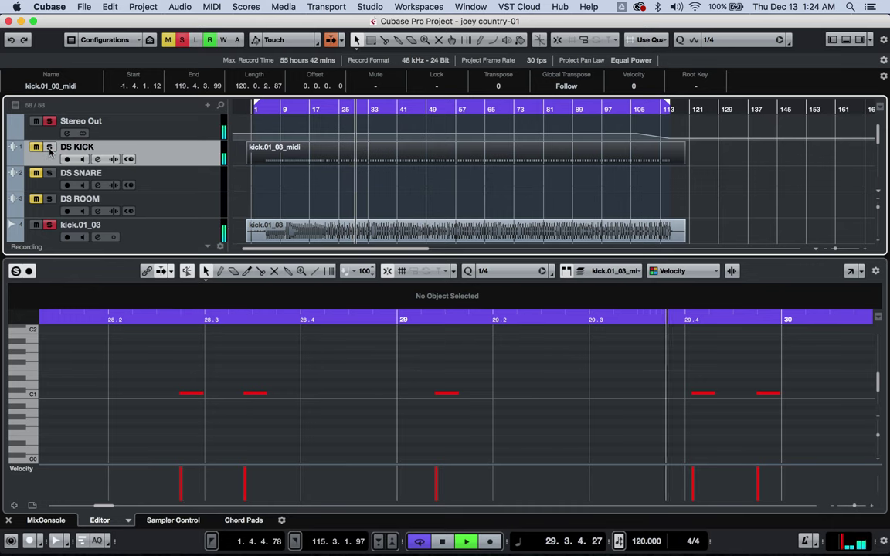
click(49, 149)
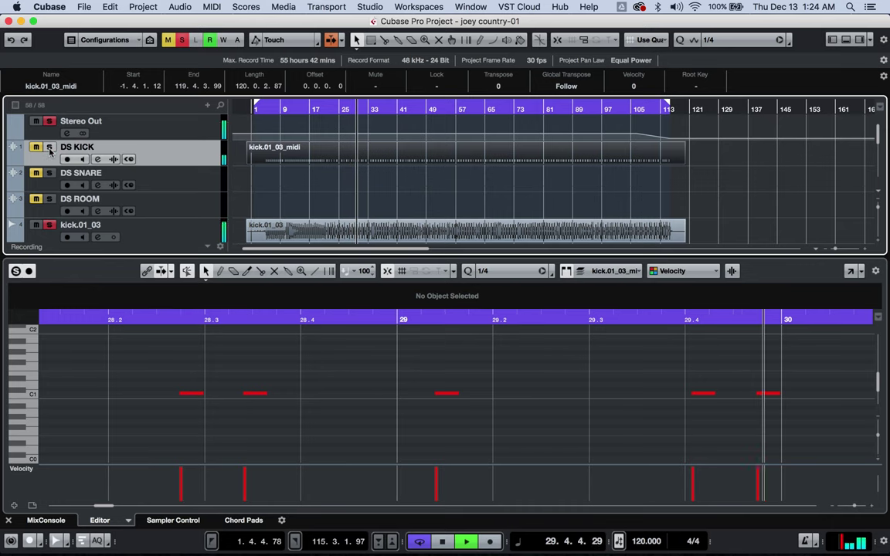
Step: Stop playback and insert the JST Clip plug-in in insert slot 5 of the DS KICK channel
click(97, 159)
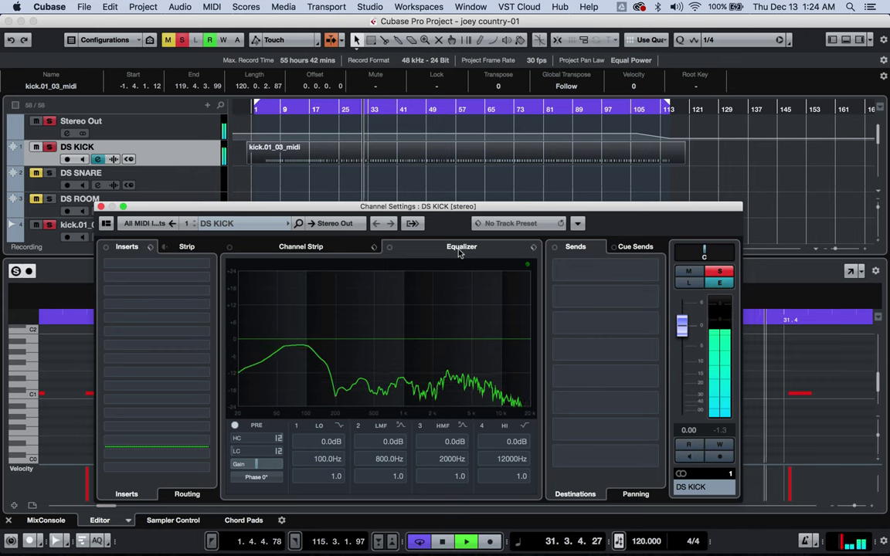
key(space)
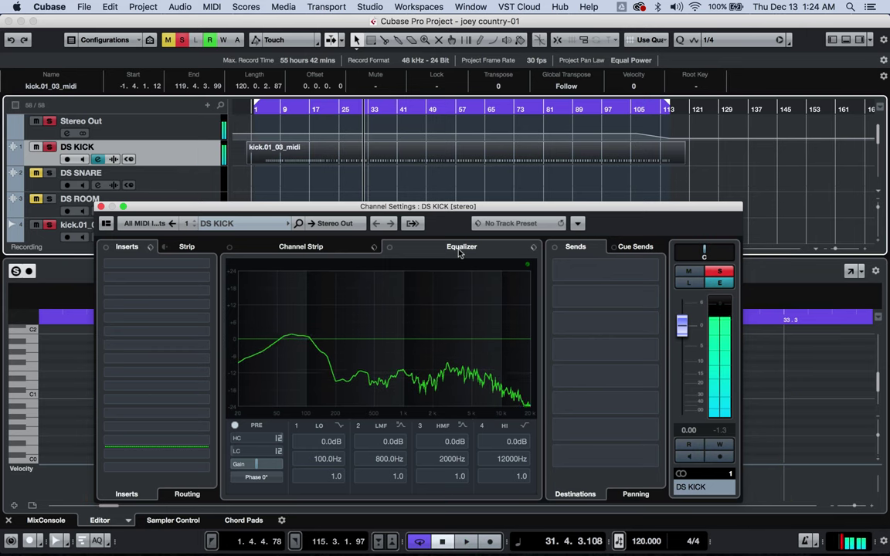
click(171, 322)
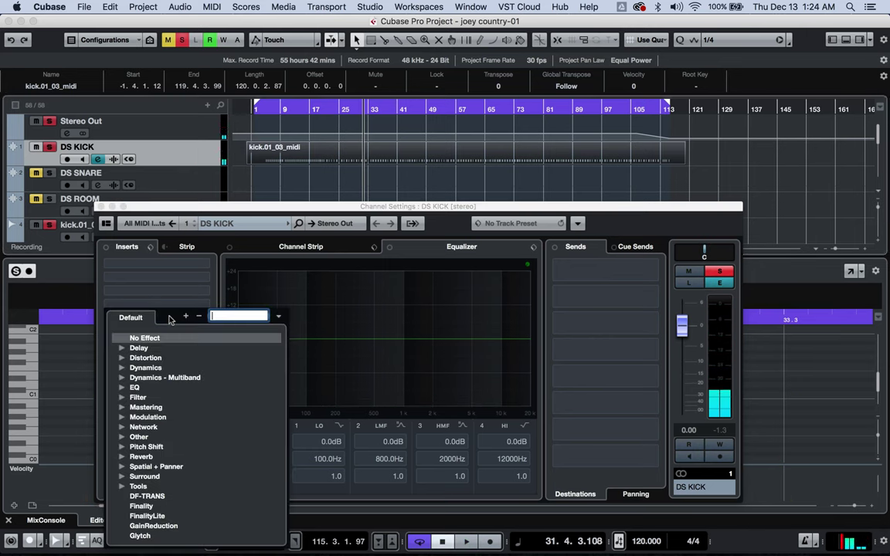
text(clip)
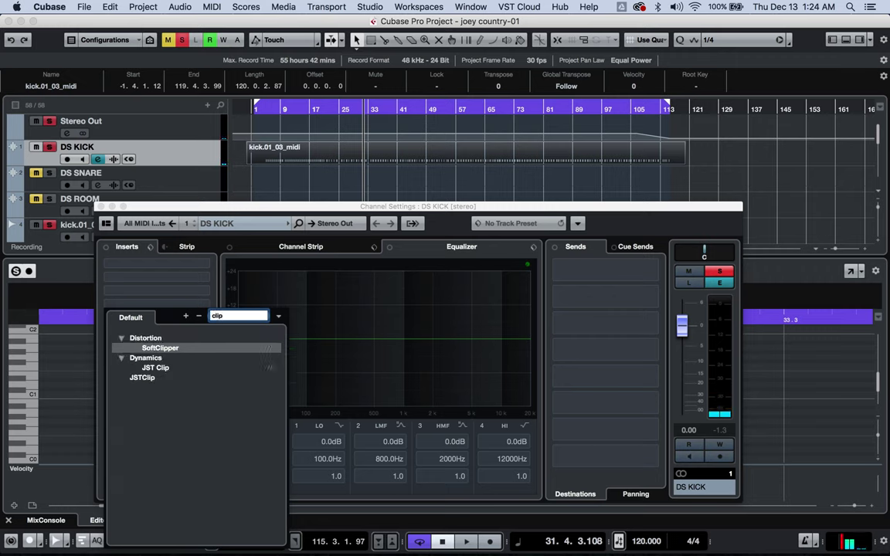
click(149, 368)
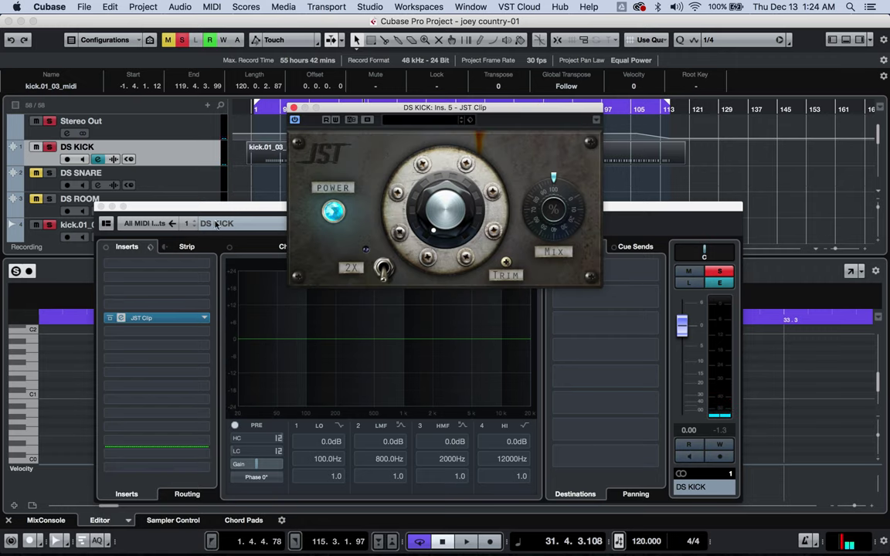
Step: Raise the large central knob of JST Clip to just below its midpoint while the kick tracks play
key(space)
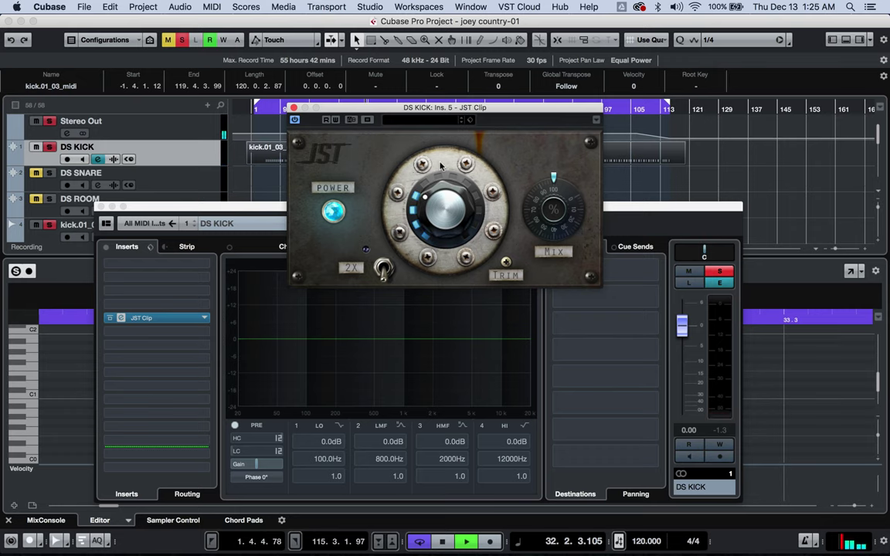
drag(440, 165, 449, 147)
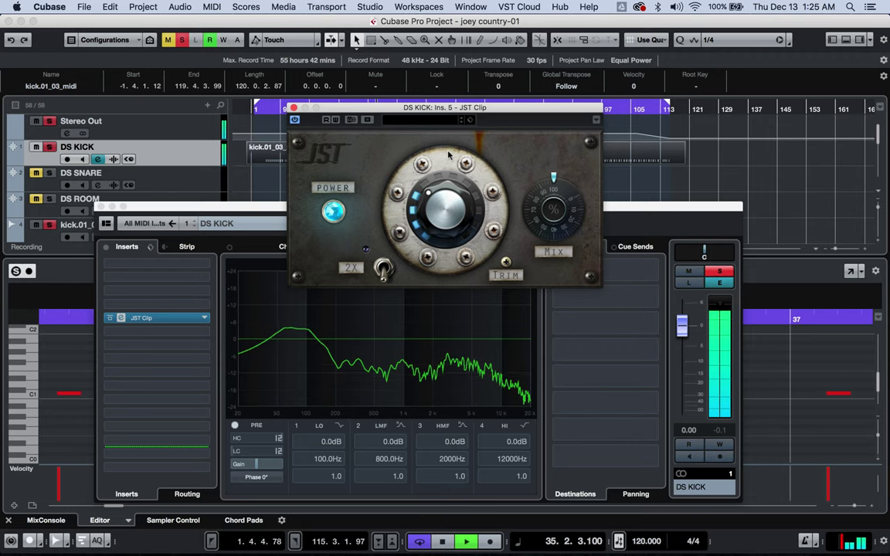
key(space)
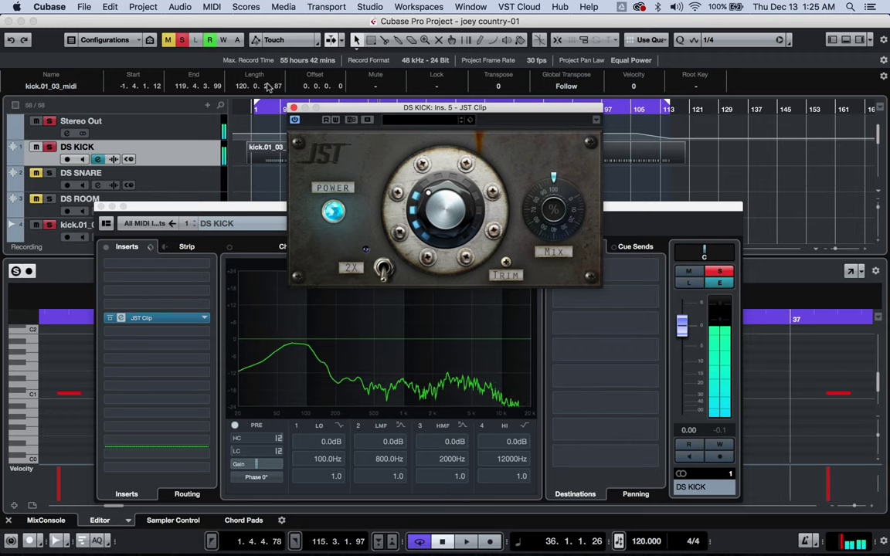
Step: Compare the DS KICK channel's phase at 0° and 180° during playback, ending at 0°
key(space)
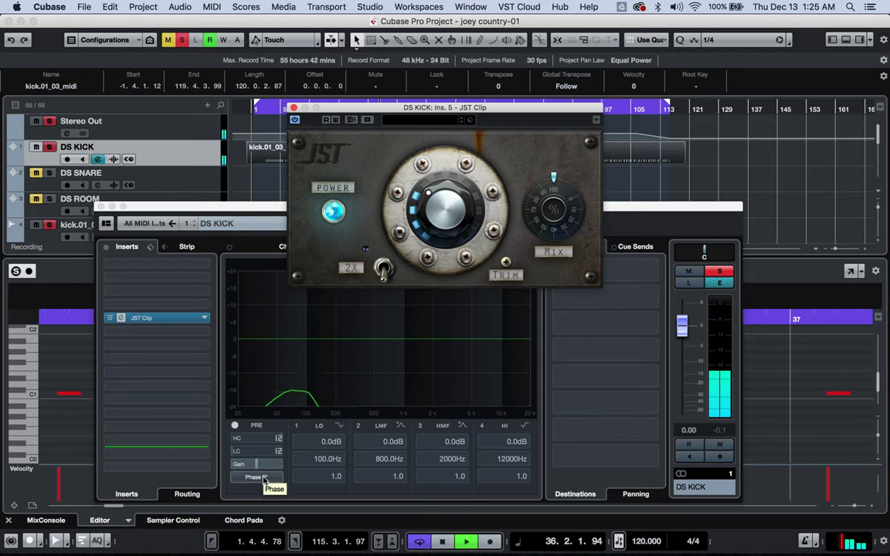
click(260, 477)
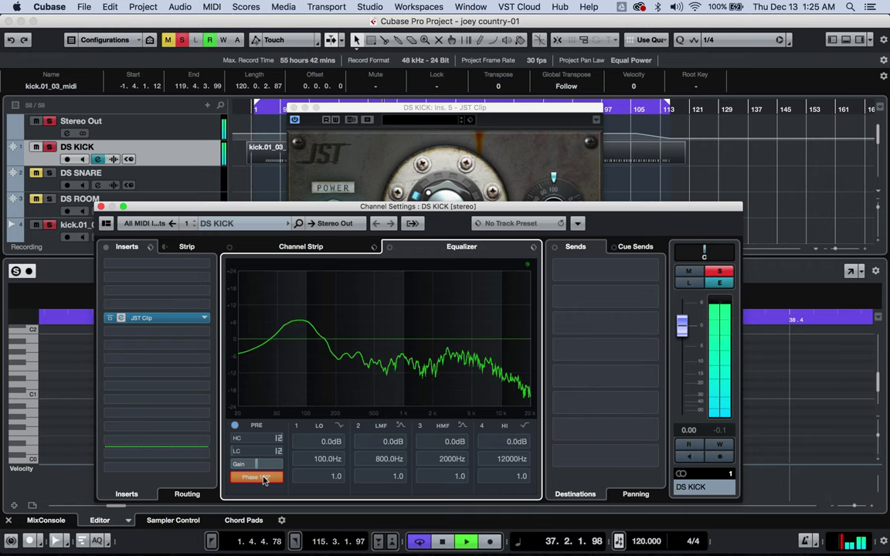
click(263, 478)
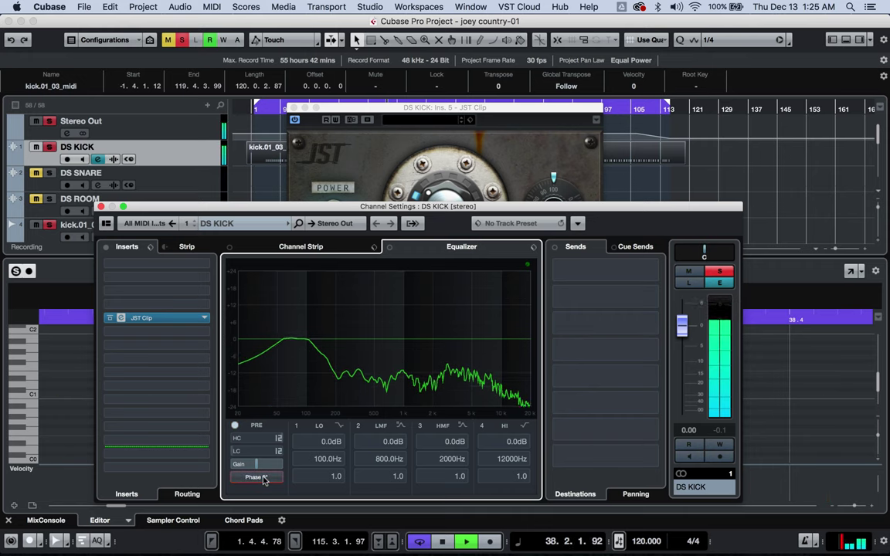
click(263, 477)
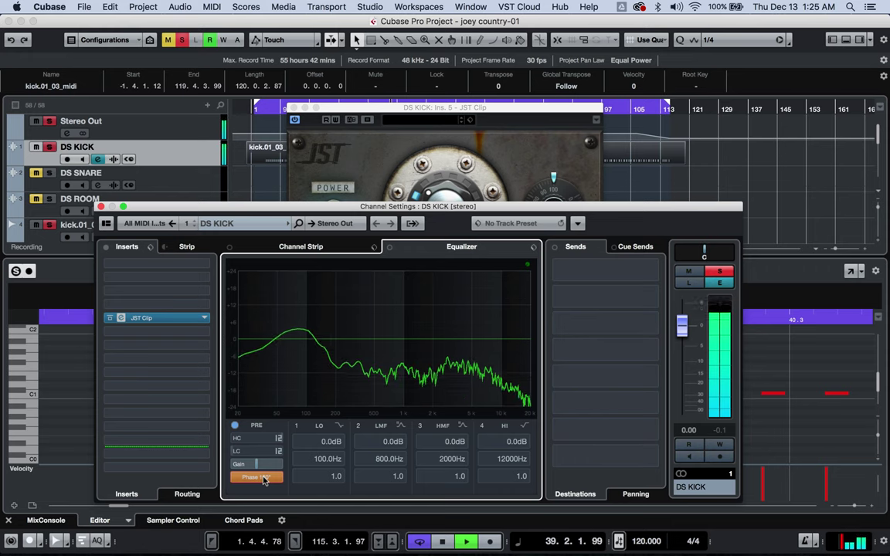
click(263, 477)
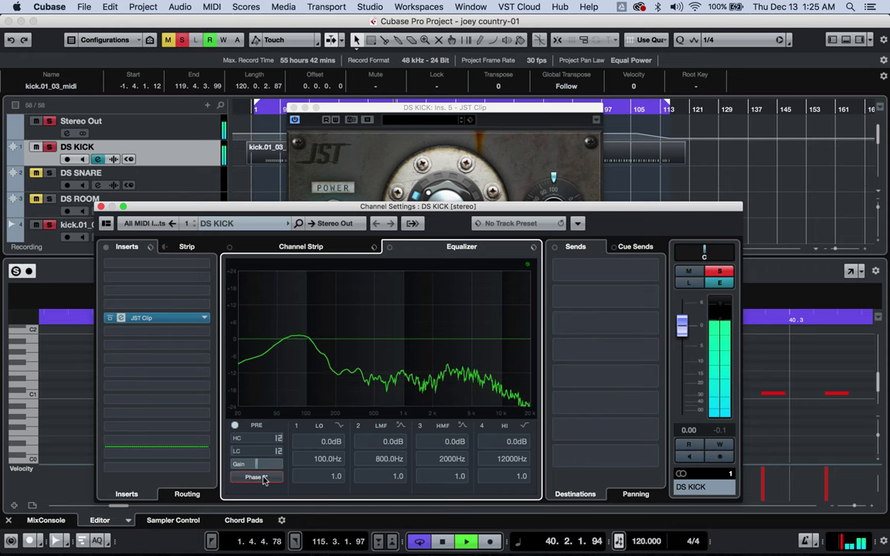
key(space)
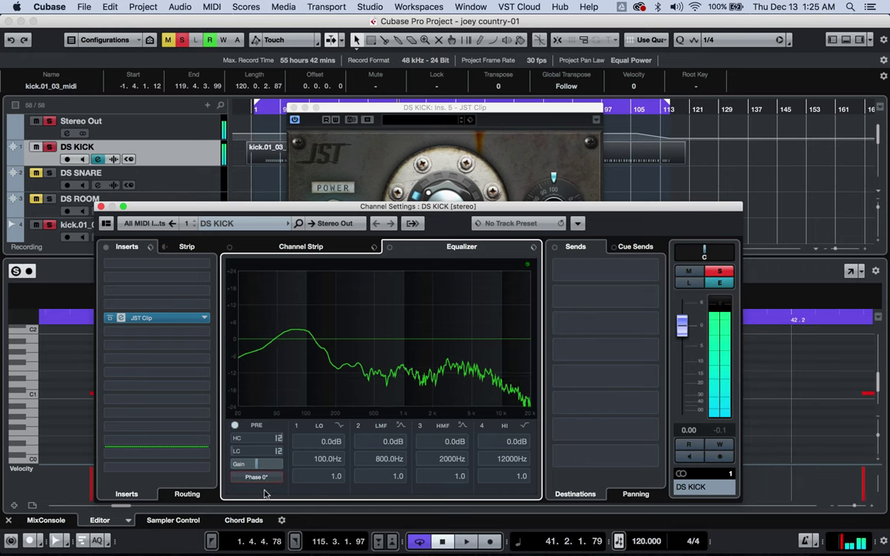
Step: Close the DS KICK channel settings and the JST Clip window, and clear all track solos
click(102, 207)
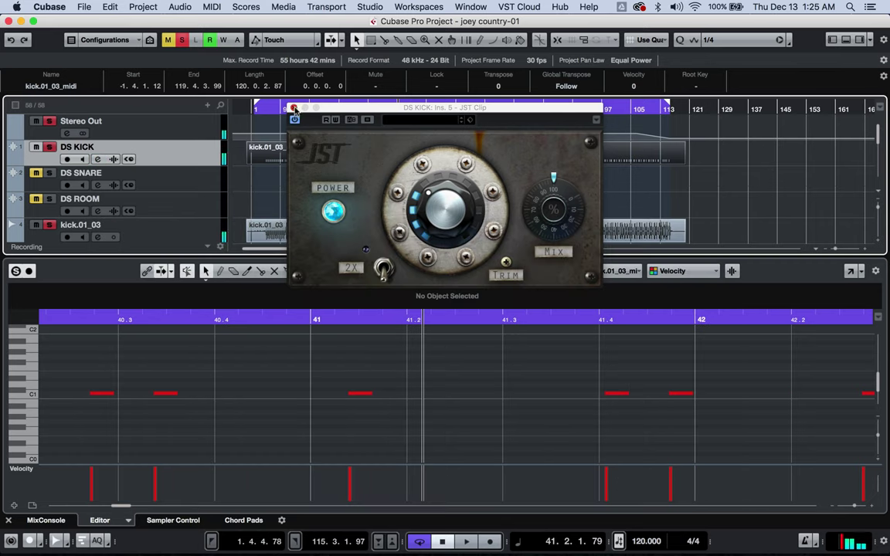
click(294, 108)
click(50, 122)
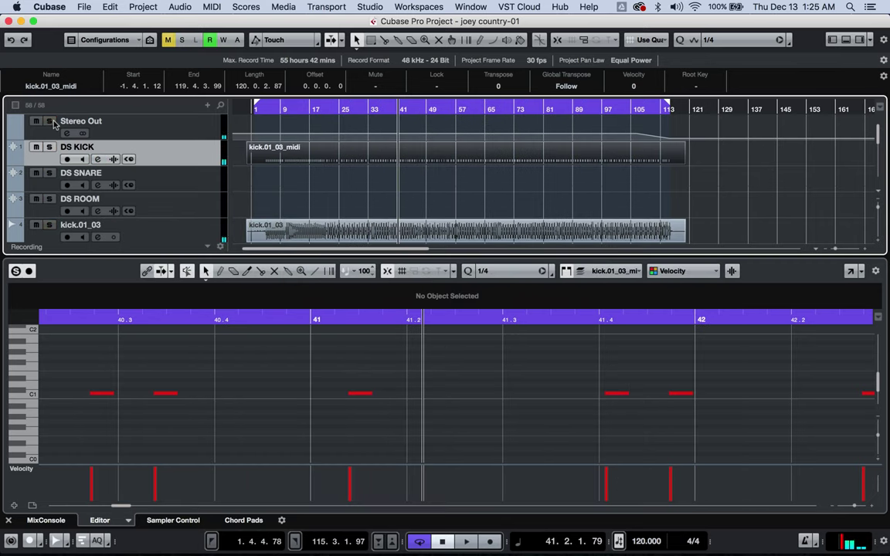
Step: Open the snr.01_03 event in a separate Sample Editor window and activate hitpoint editing
click(335, 201)
scroll(336, 201, down, 3)
scroll(333, 229, down, 2)
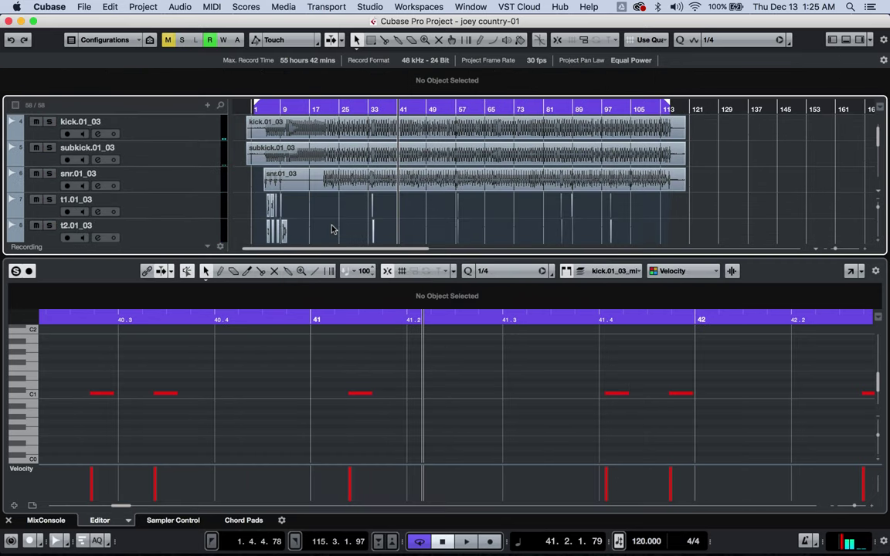
click(339, 181)
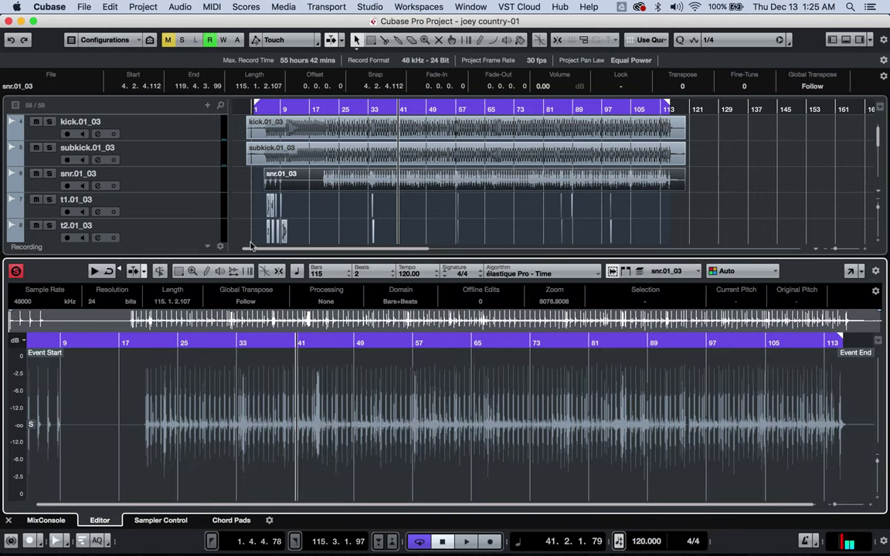
click(850, 272)
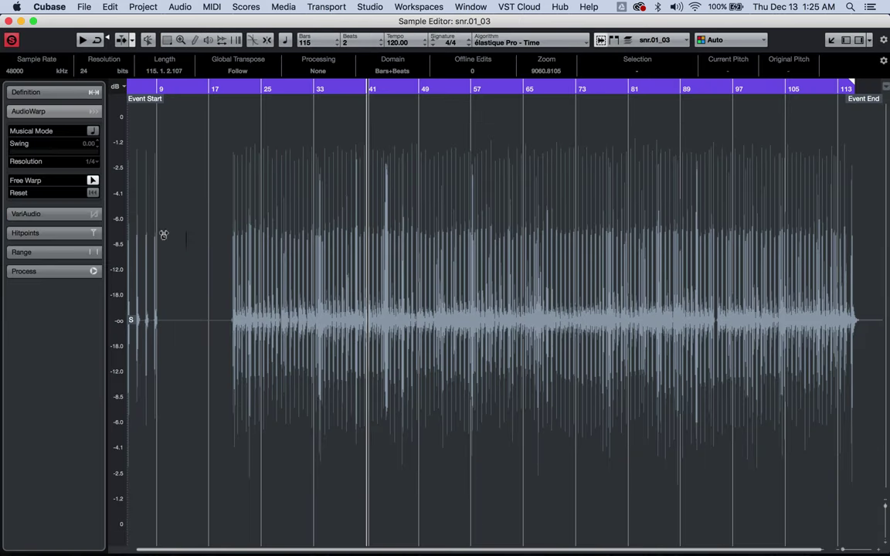
click(51, 234)
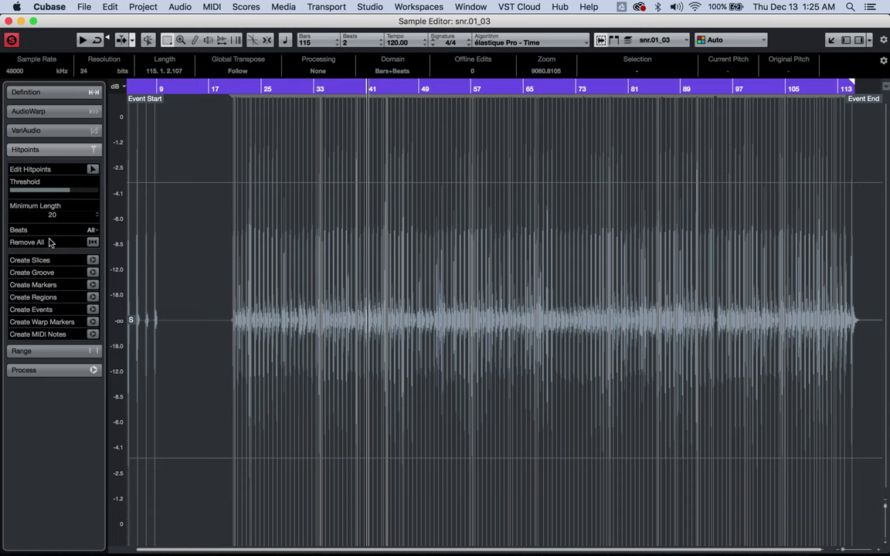
click(91, 170)
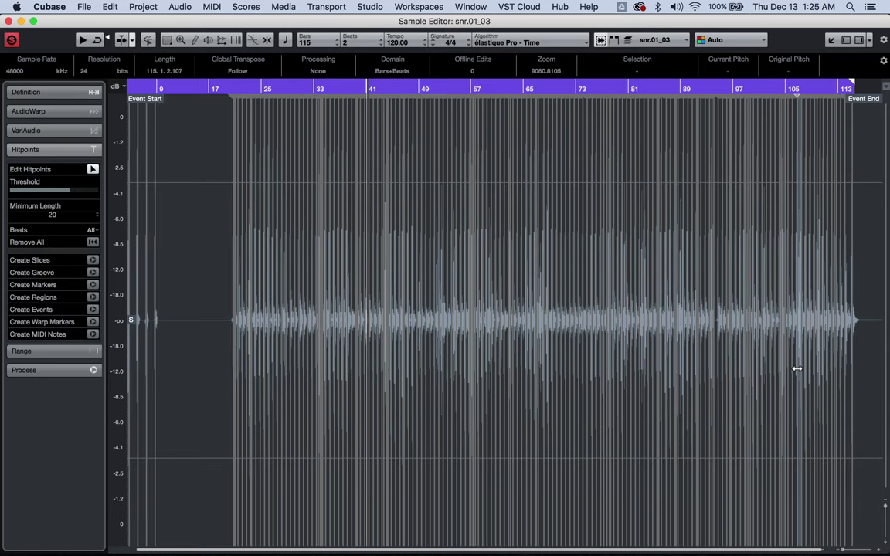
Step: Convert the snare hitpoints to MIDI notes with fixed velocity 127, pitch C1 and length 1/16 on a new MIDI track
click(92, 334)
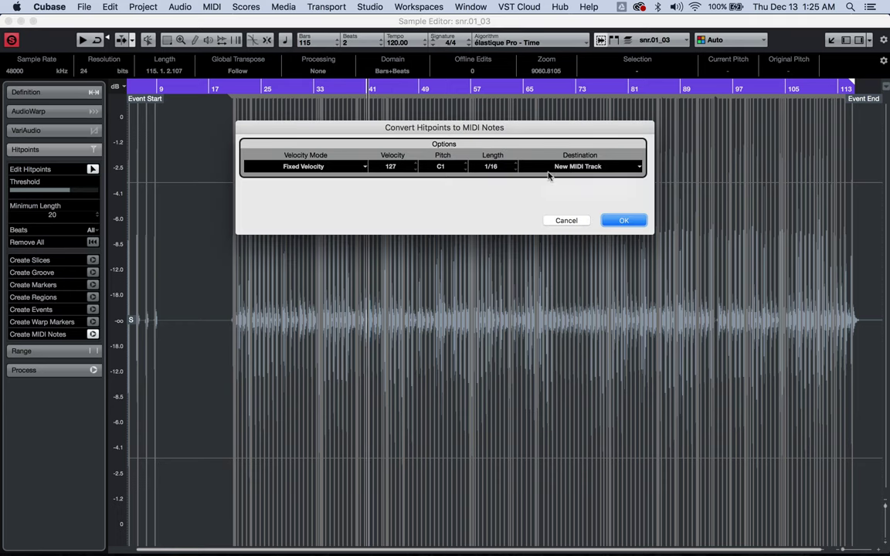
click(327, 164)
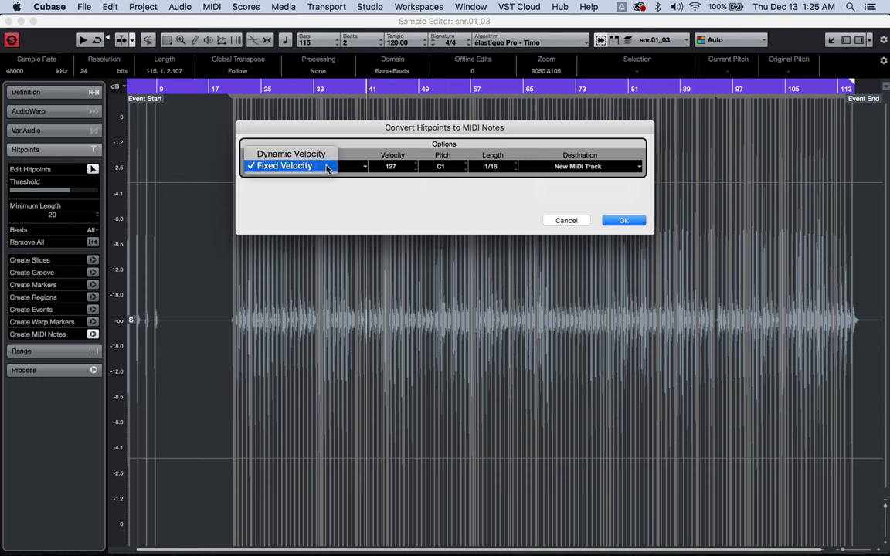
click(403, 203)
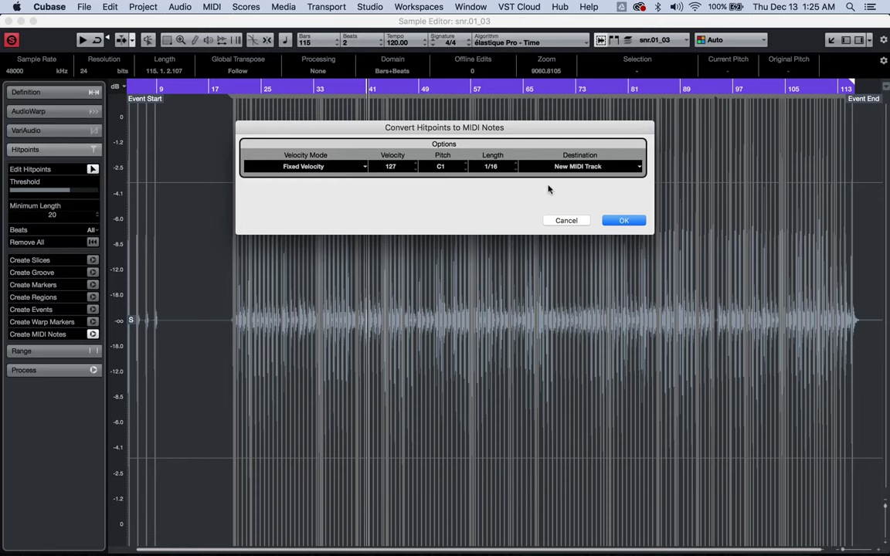
click(632, 220)
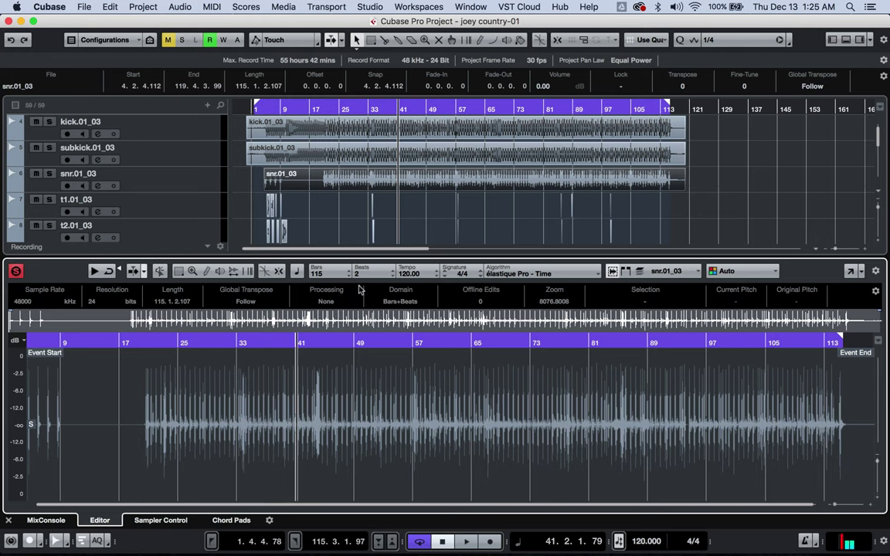
Step: Cut the snr.01_03_midi part from the MIDI 04 track and paste it onto DS SNARE with Paste Relative to Cursor
click(335, 205)
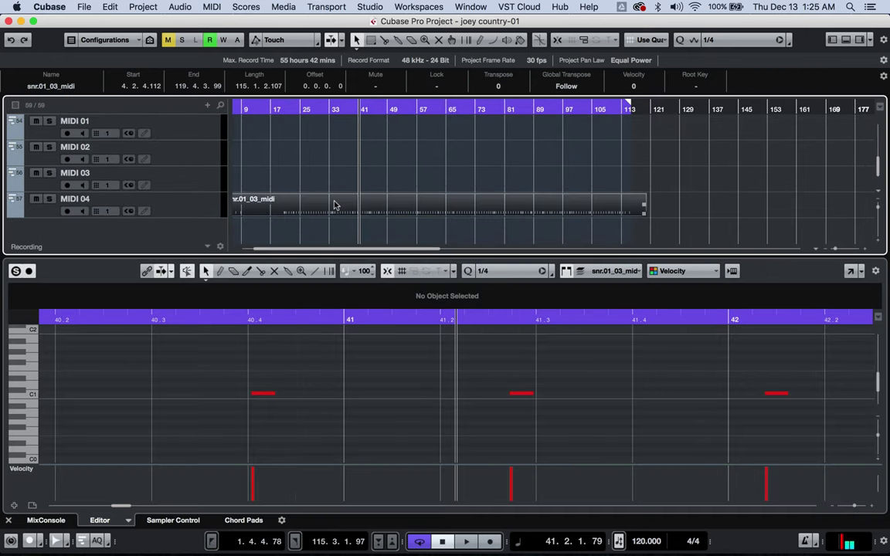
key(super+x)
scroll(427, 227, up, 20)
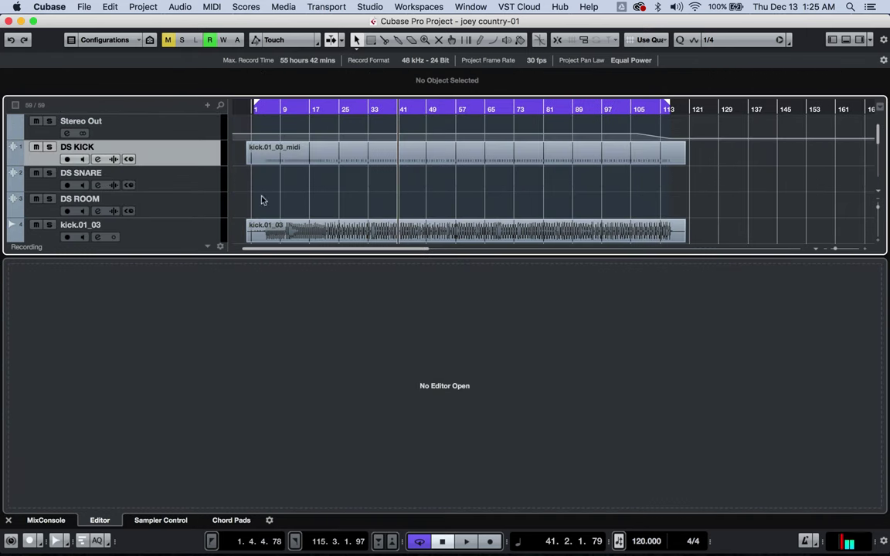
click(185, 178)
click(143, 7)
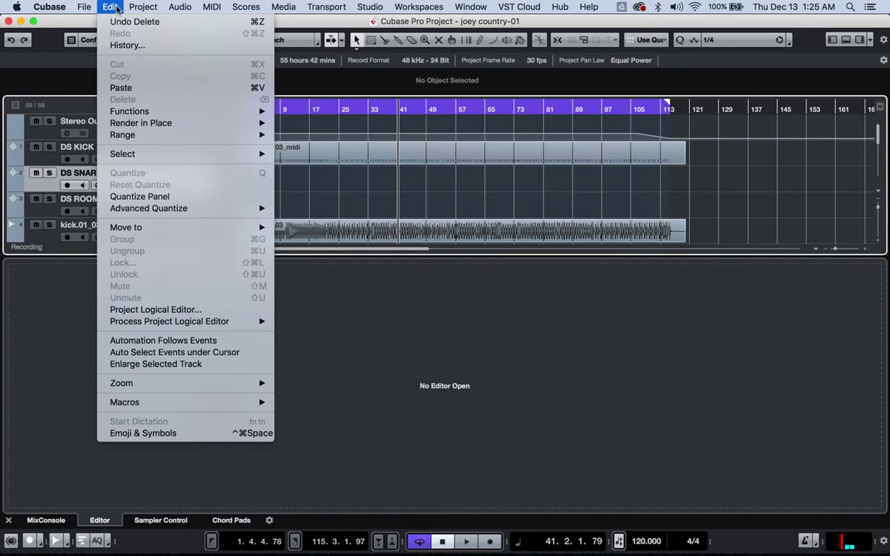
mouse_move(143, 112)
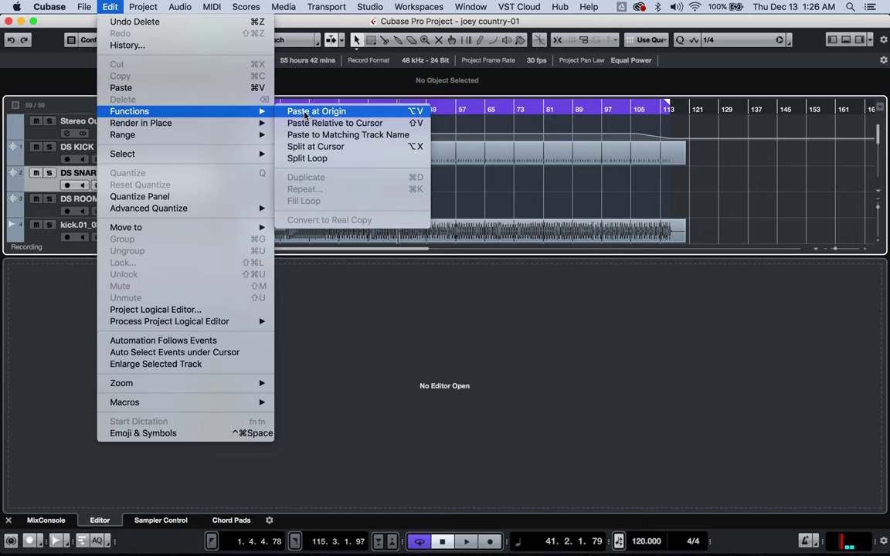
click(334, 123)
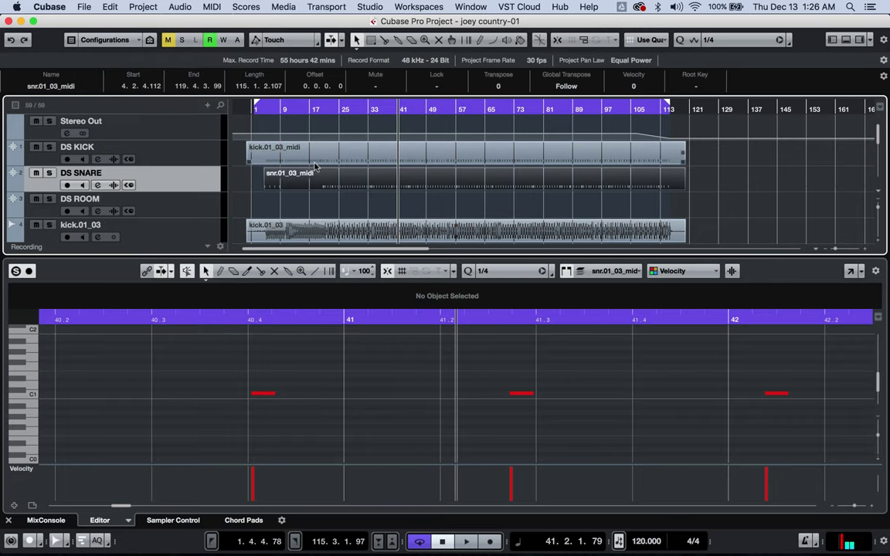
Step: Audition the DS SNARE track in solo from about bar 20, ending with its solo off
scroll(258, 212, down, 5)
scroll(258, 212, up, 3)
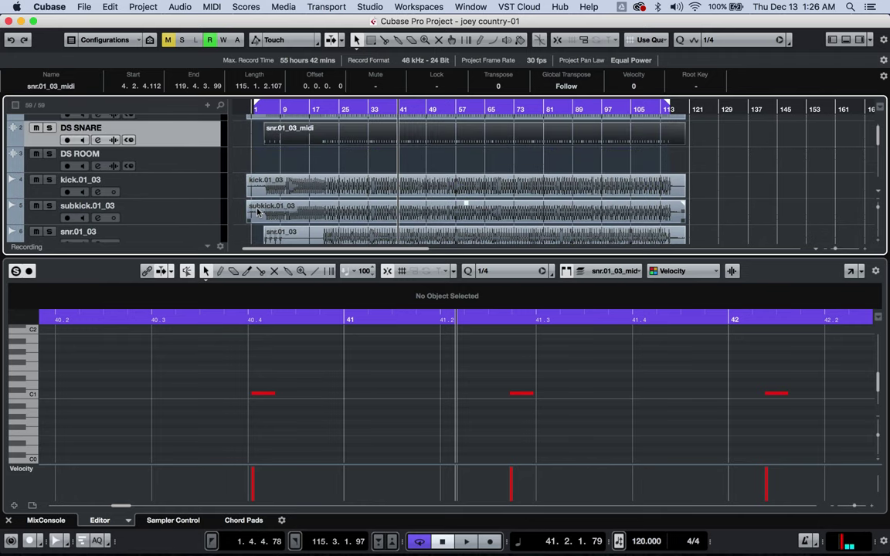
click(319, 109)
key(s)
key(space)
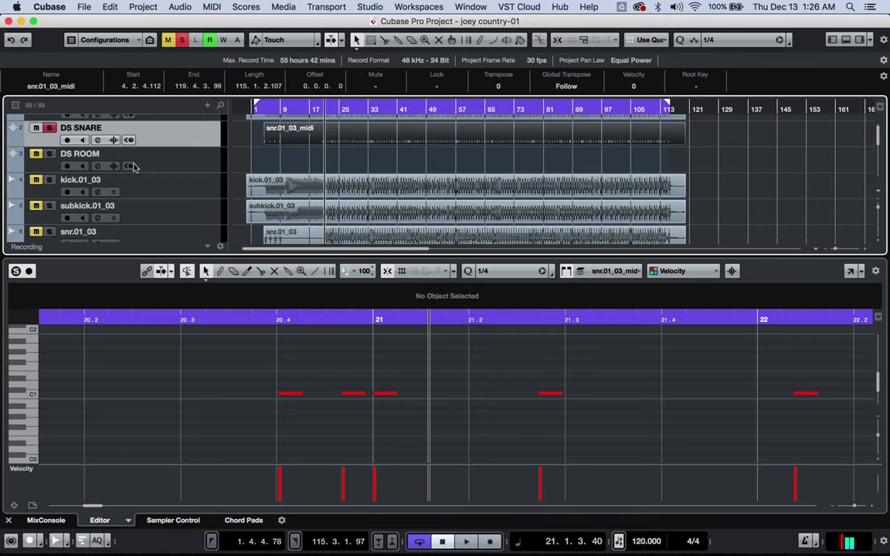
key(s)
Step: Open the DS SNARE sampler, switch to Finder and audition JW-Snare-01 to JW-Snare-05 in the DrumShotz Snares folder
click(114, 140)
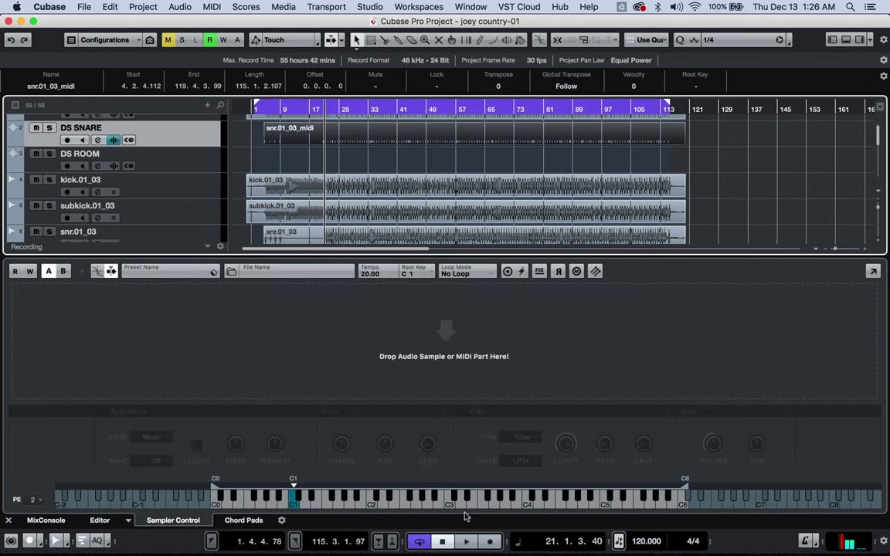
click(280, 551)
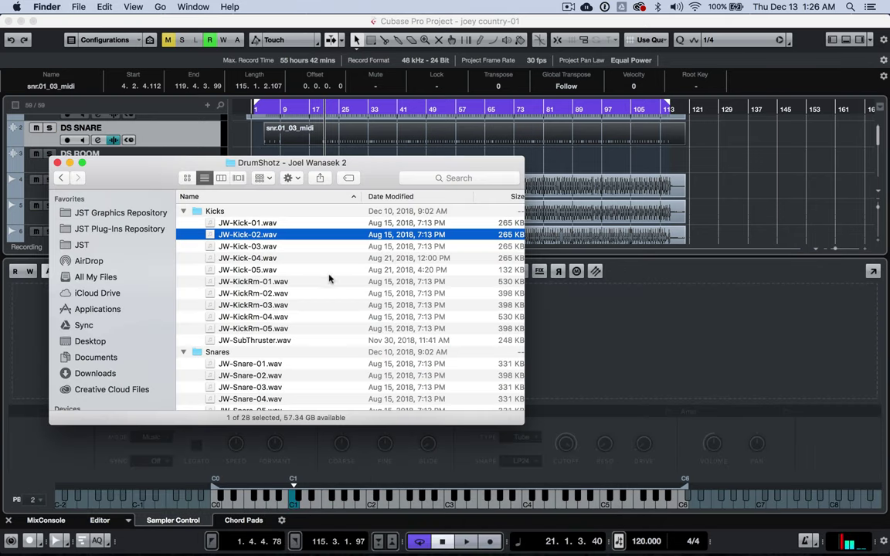
click(257, 365)
key(space)
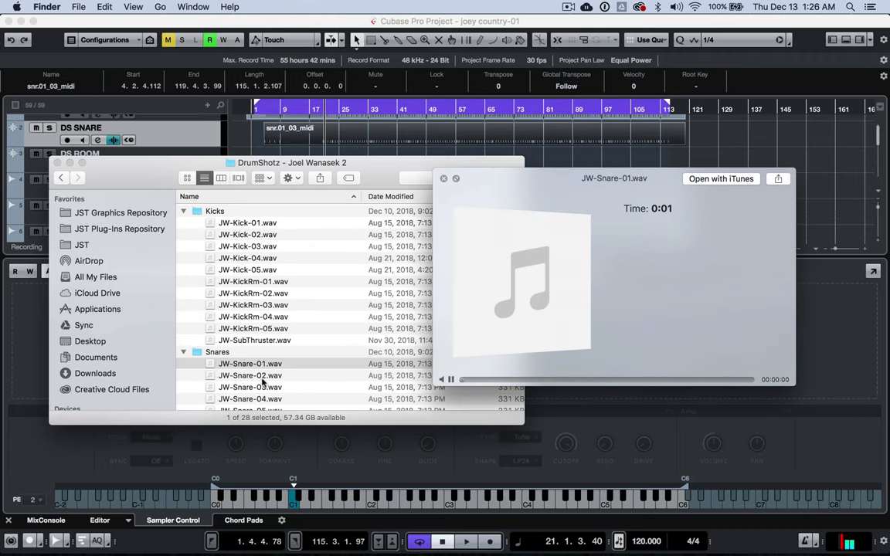
click(262, 376)
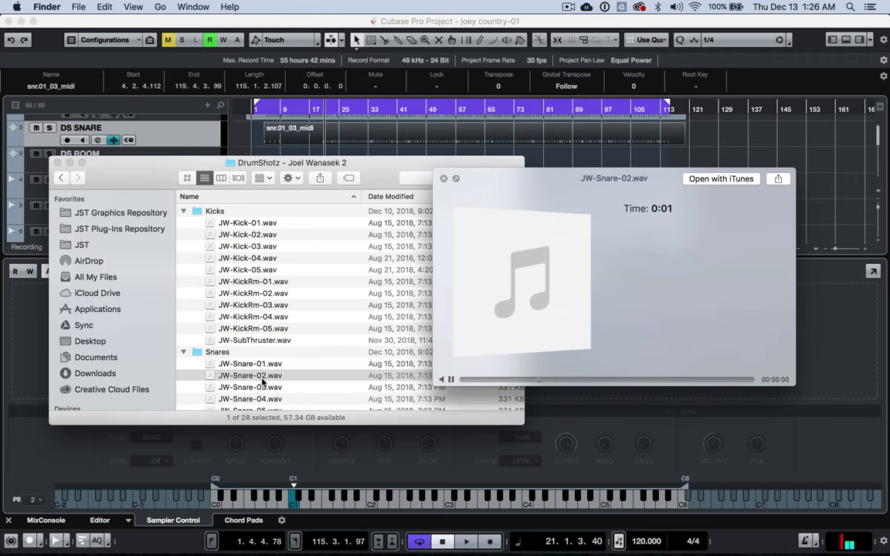
key(Down)
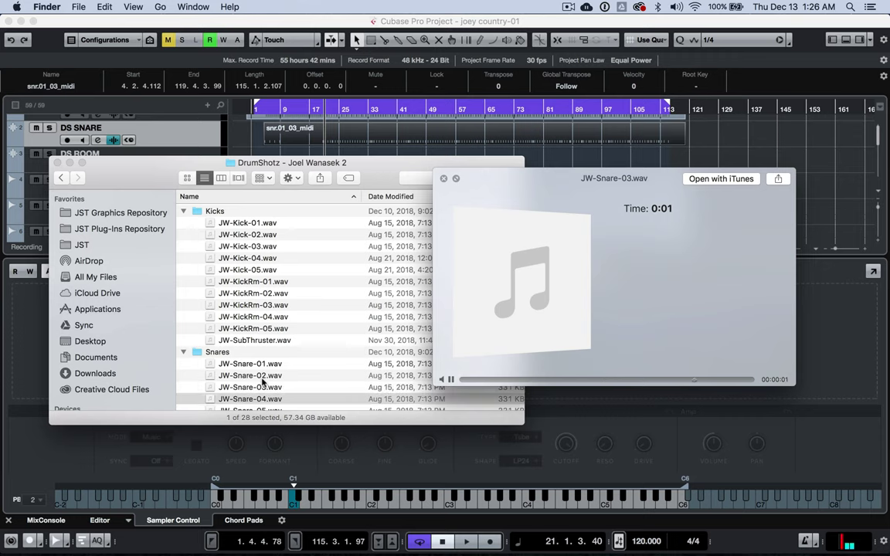
scroll(262, 380, down, 1)
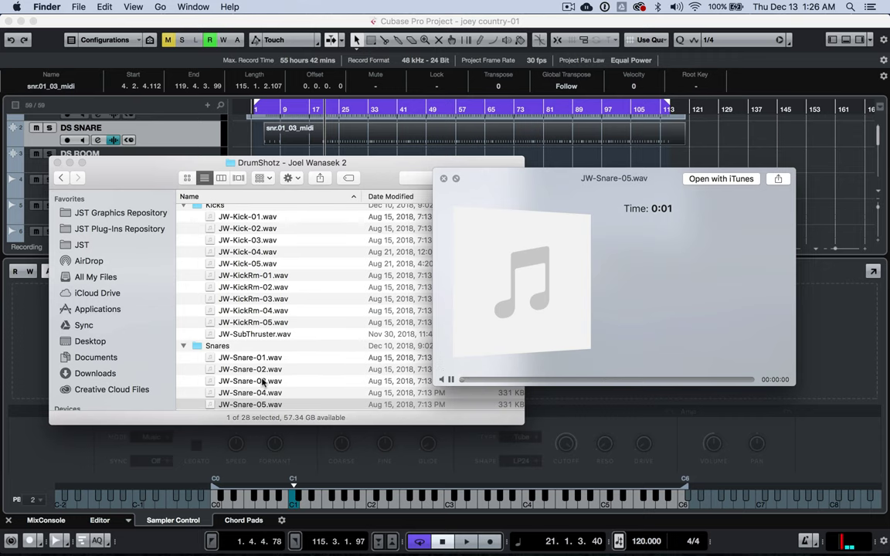
scroll(262, 381, down, 1)
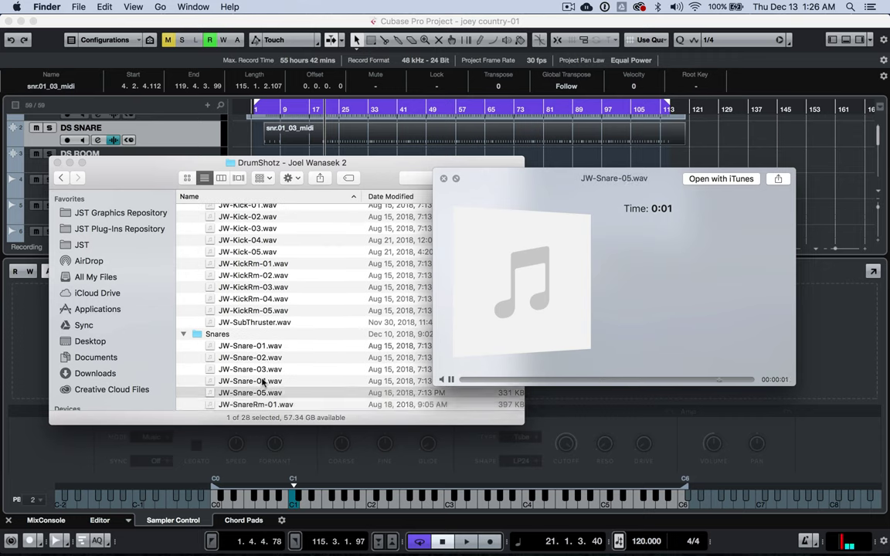
key(space)
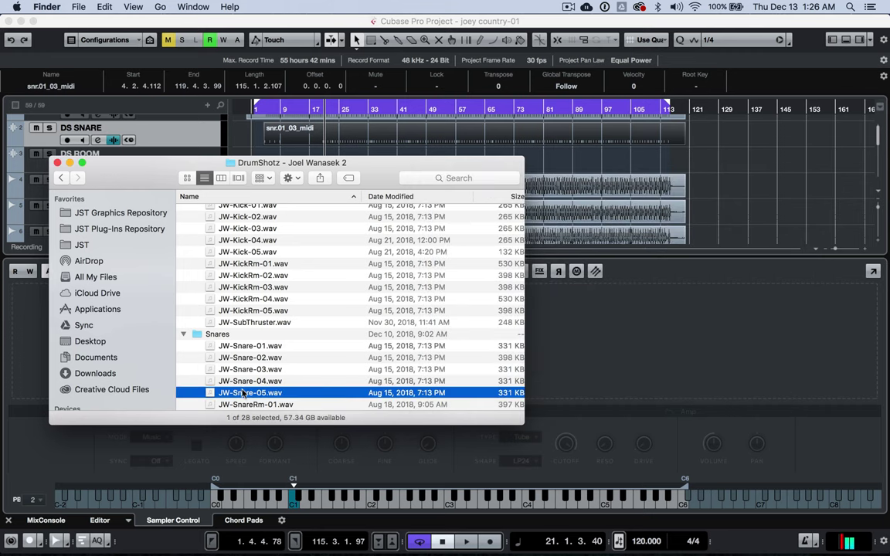
Step: Load JW-Snare-05.wav into the DS SNARE sampler and set it to one-shot playback with root key C1
drag(242, 394, 792, 344)
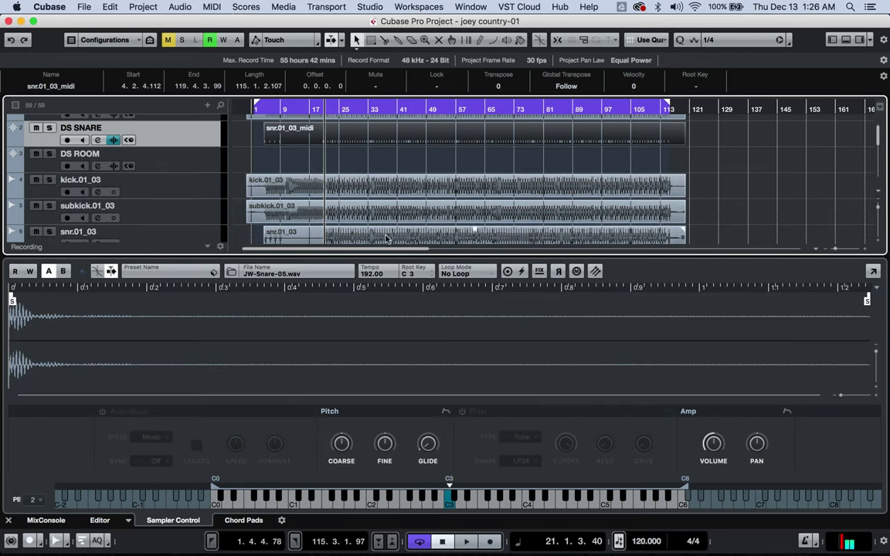
click(409, 275)
key(Return)
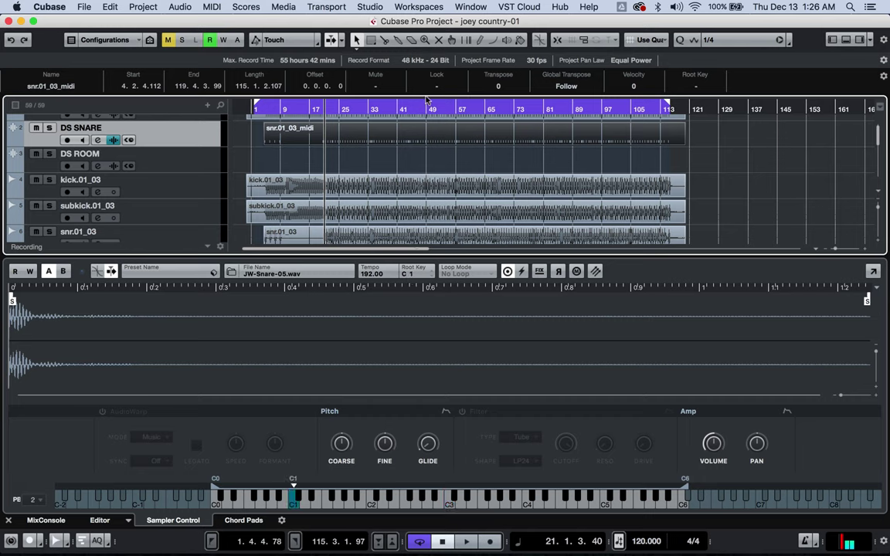
Step: Play the song from about bar 21 and solo DS SNARE together with DS KICK
key(space)
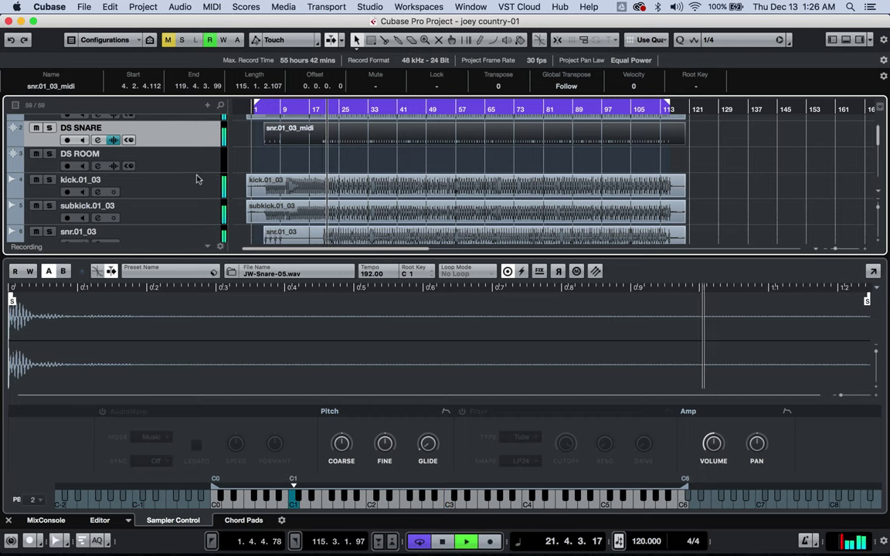
key(s)
scroll(318, 181, up, 2)
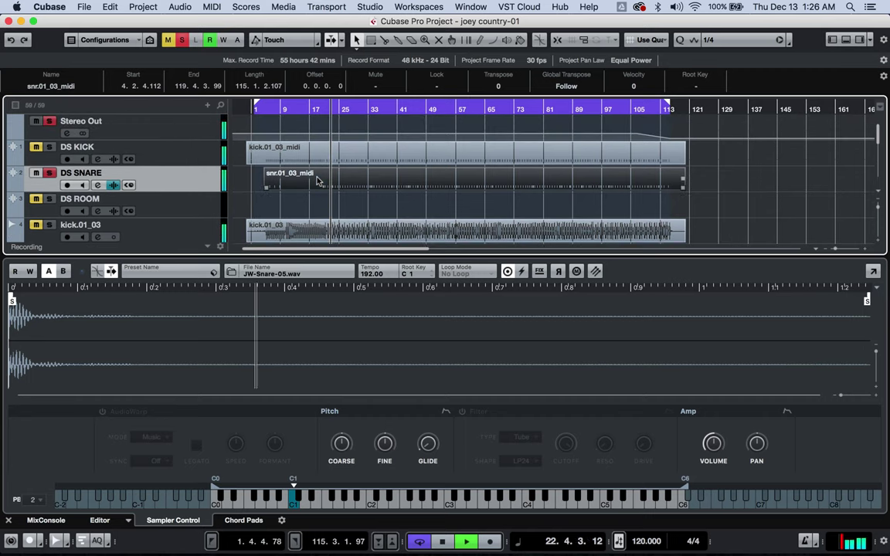
click(191, 159)
key(s)
click(155, 185)
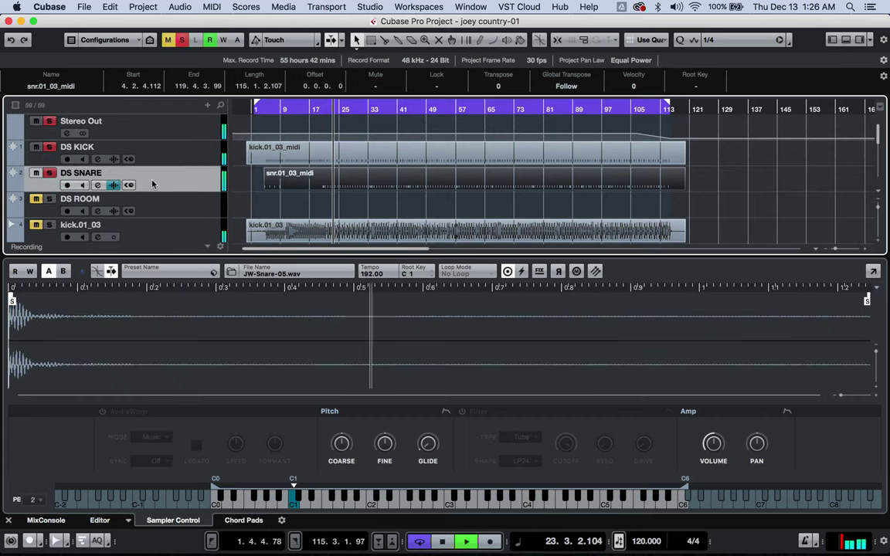
Step: Insert JST Clip in the fourth insert slot of DS SNARE and turn its large central knob down to about two o'clock
click(99, 185)
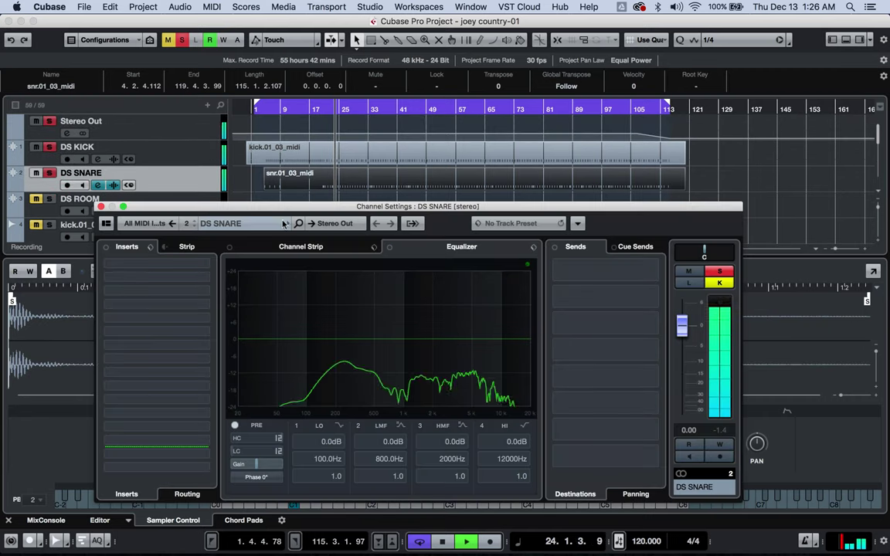
click(175, 309)
text(clip)
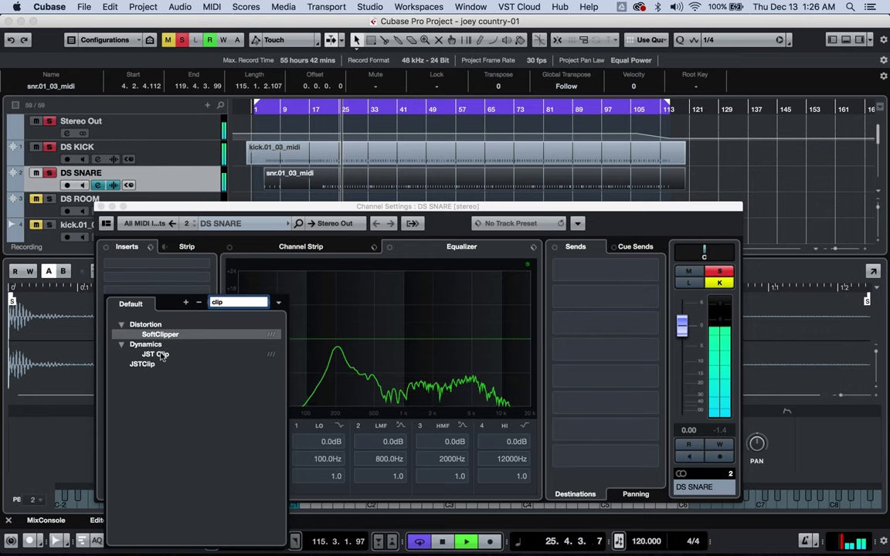
click(157, 355)
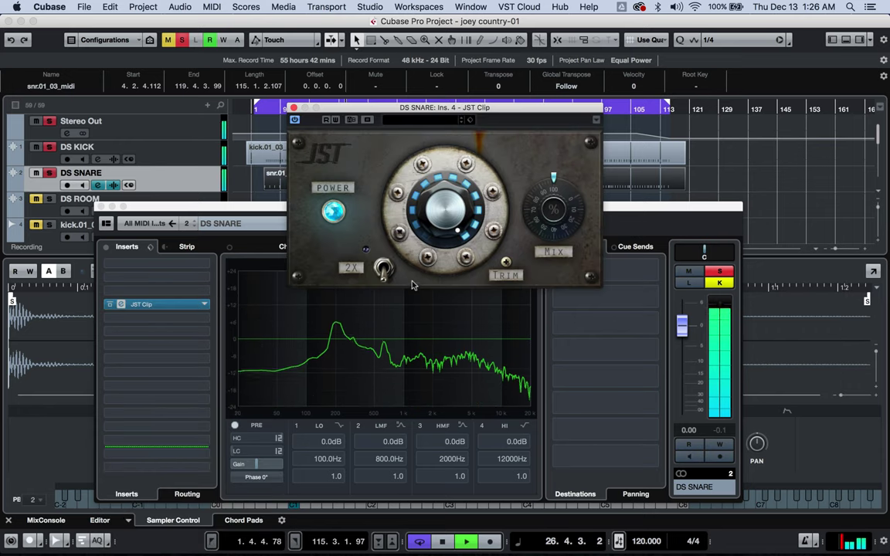
drag(436, 202, 434, 244)
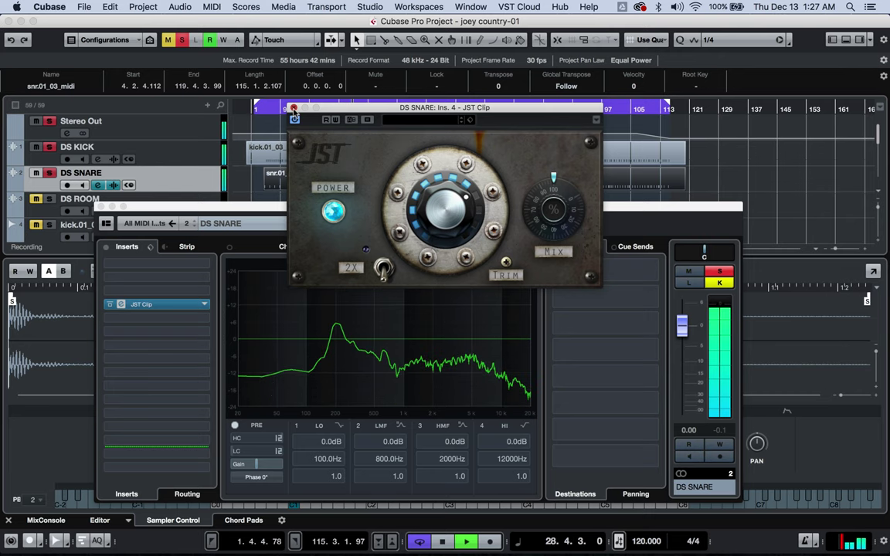
click(294, 107)
click(100, 207)
Step: Audition the sample tracks with kick.01_03, subkick.01_03 and snr.01_03 also soloed, ending with playback stopped and all solos off
click(48, 234)
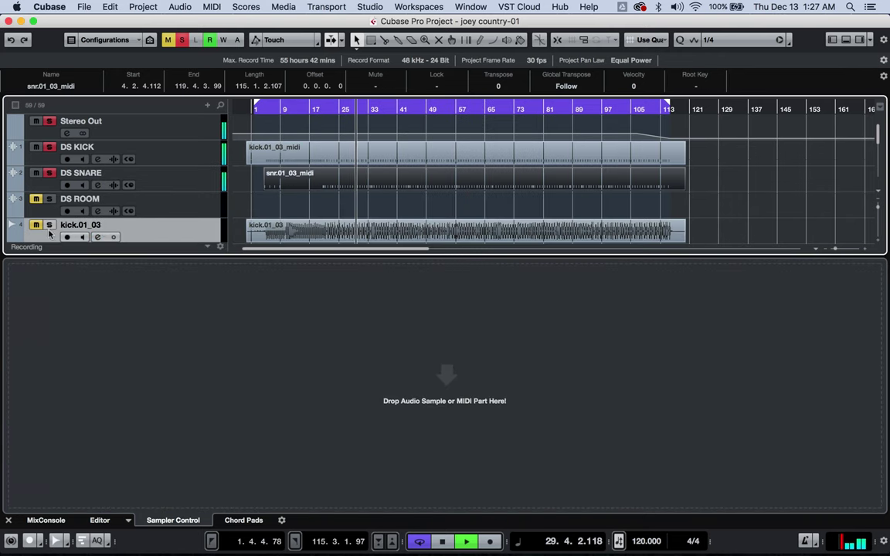
click(49, 225)
scroll(40, 213, down, 3)
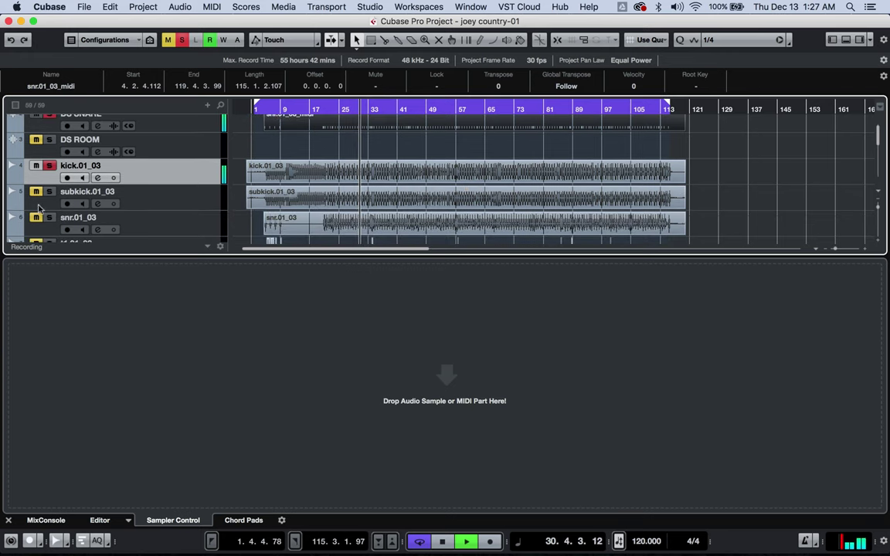
click(49, 192)
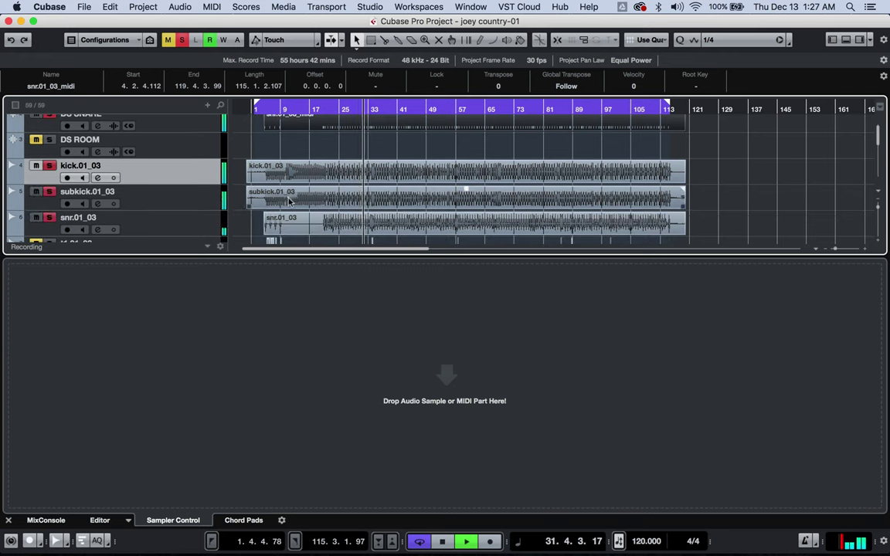
scroll(290, 203, down, 3)
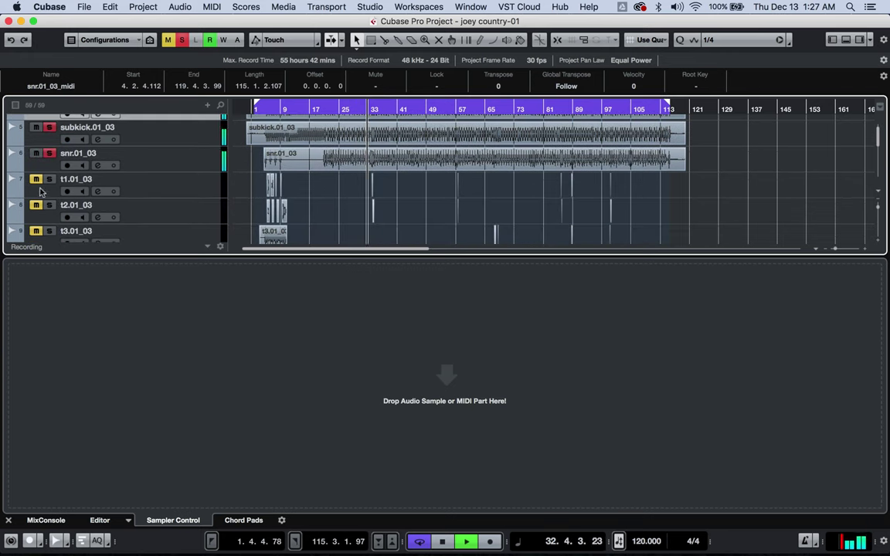
scroll(40, 192, up, 5)
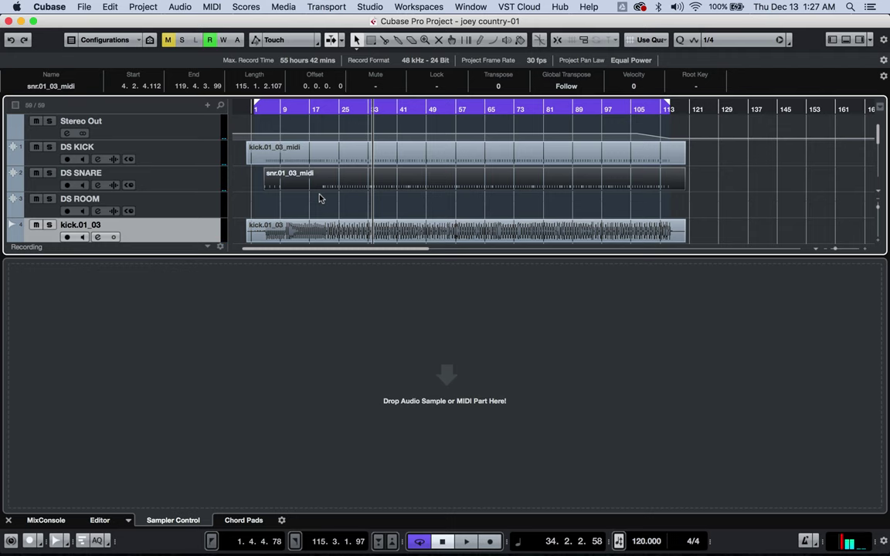
Step: Paste a copy of the snr.01_03_midi part onto DS ROOM at the same start position as on DS SNARE
click(197, 215)
click(110, 7)
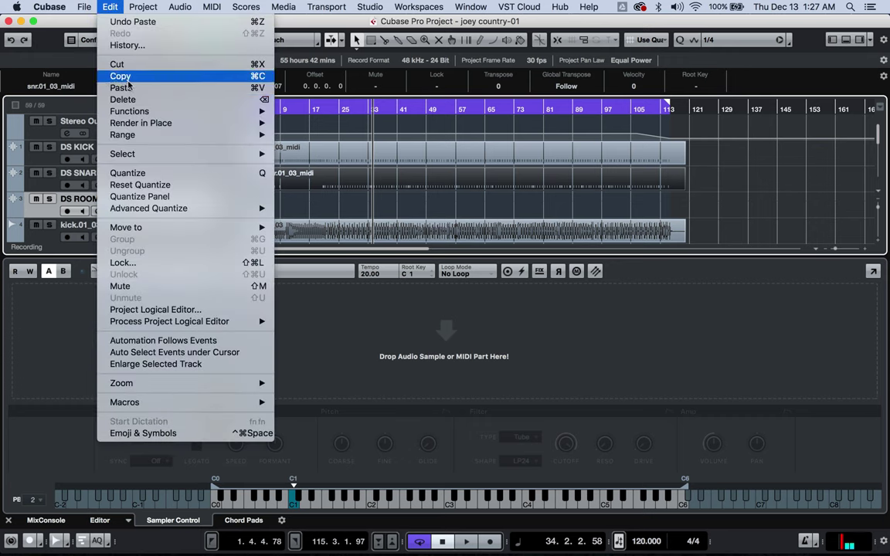
mouse_move(123, 111)
click(340, 123)
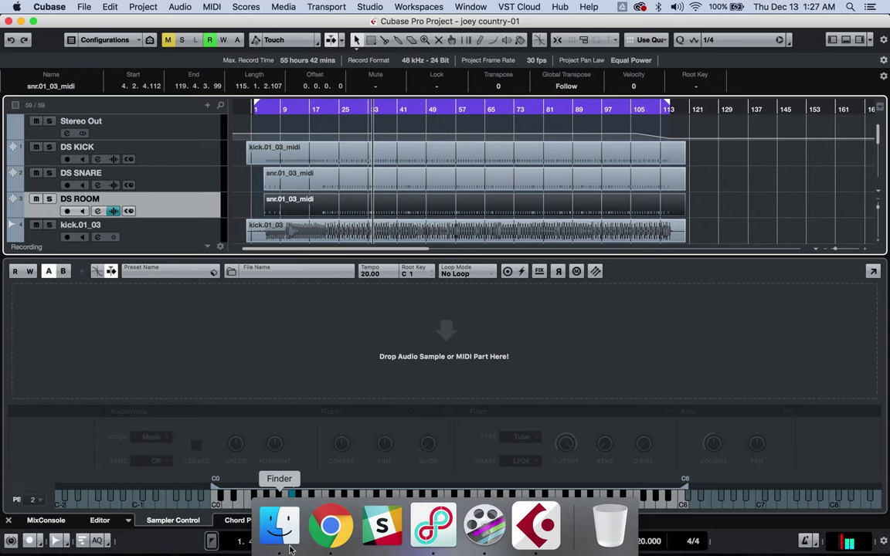
Step: Switch to Finder and audition the snare room samples from JW-SnareRm-07 up the list to JW-SnareRm-01
click(284, 527)
scroll(294, 368, down, 2)
scroll(294, 368, down, 3)
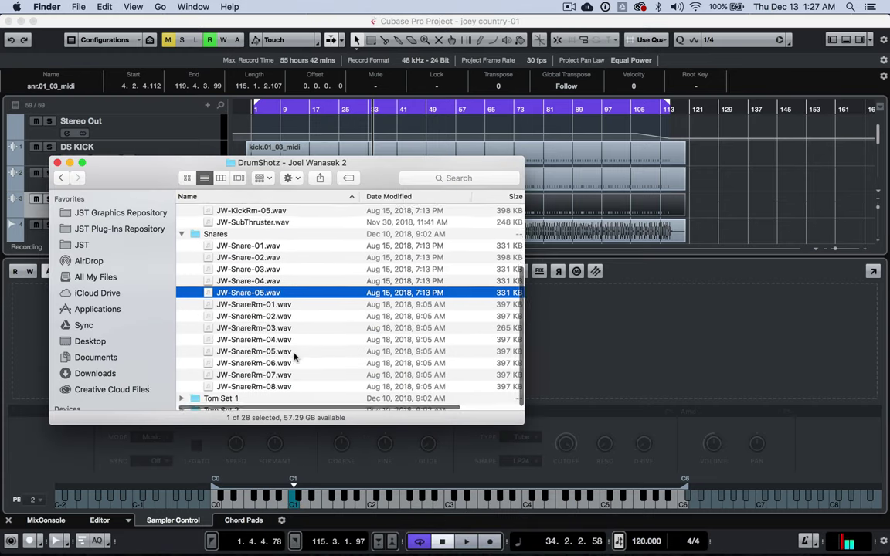
click(289, 389)
click(288, 381)
key(space)
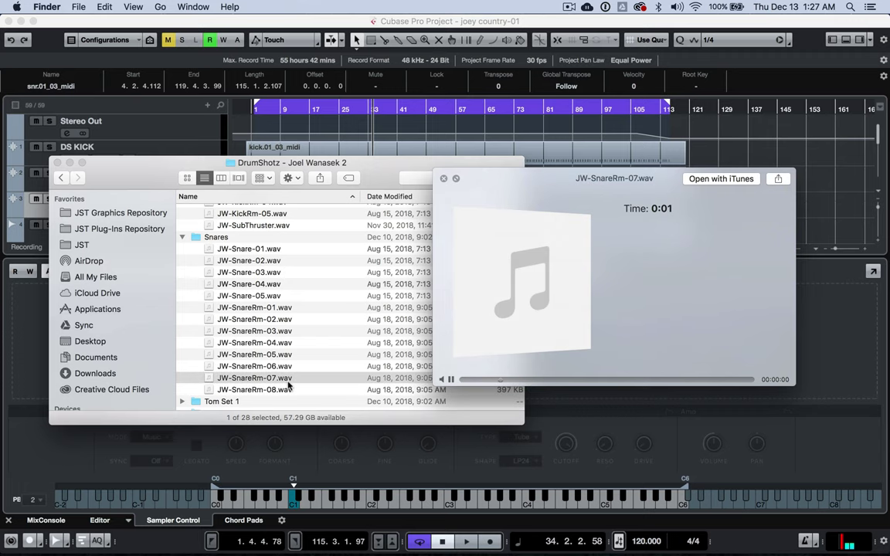
key(Up)
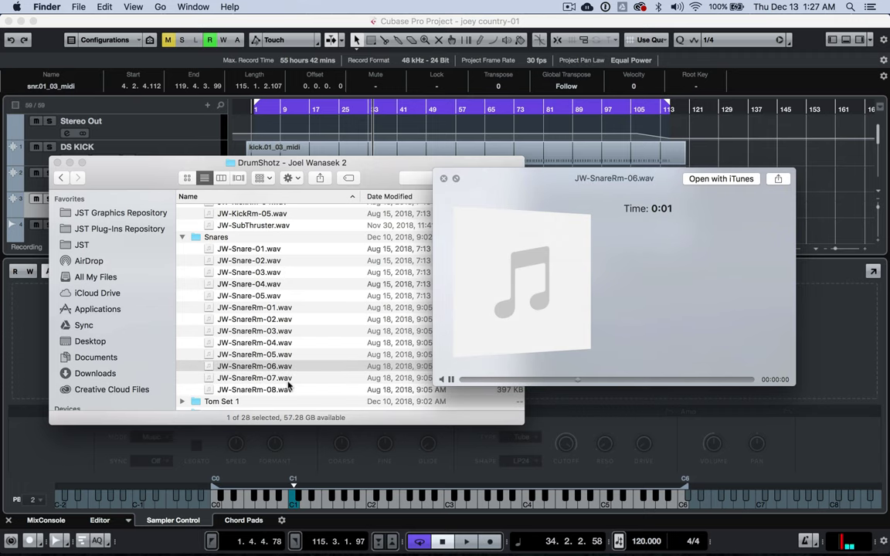
key(Up)
key(Up)
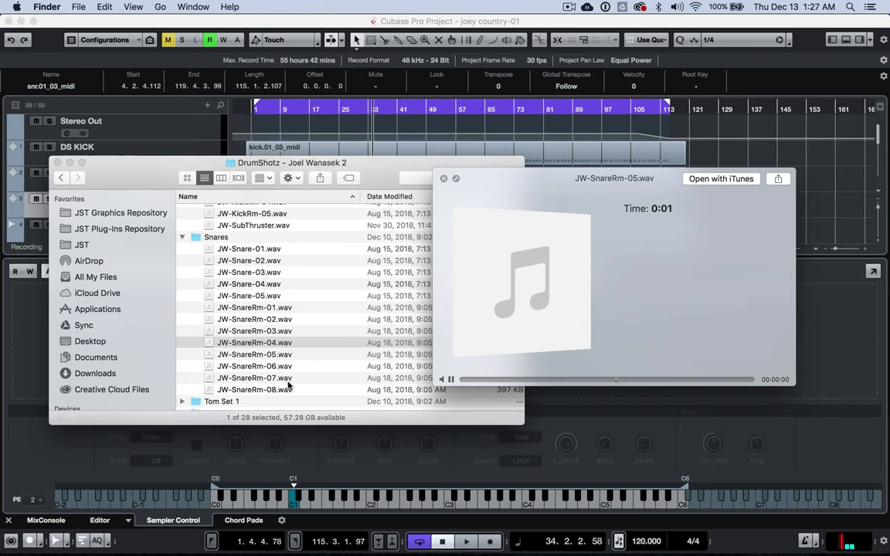
key(Up)
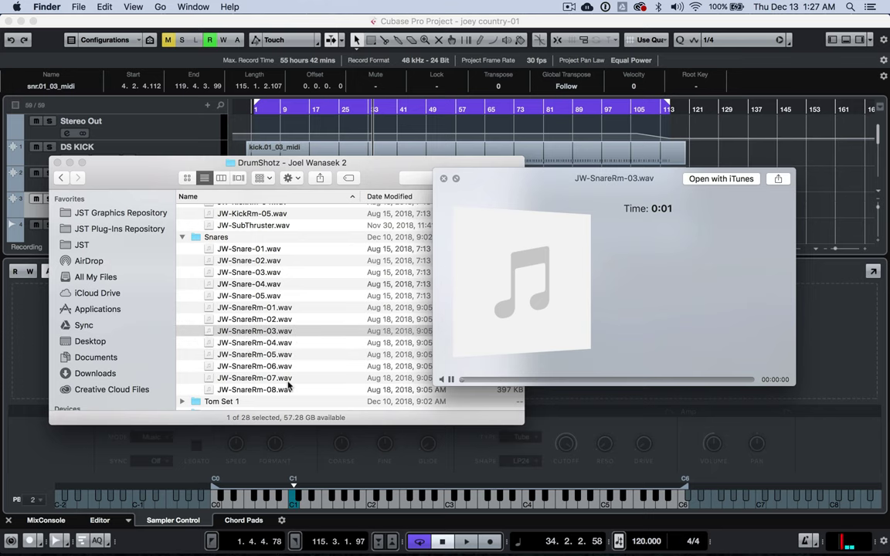
key(Up)
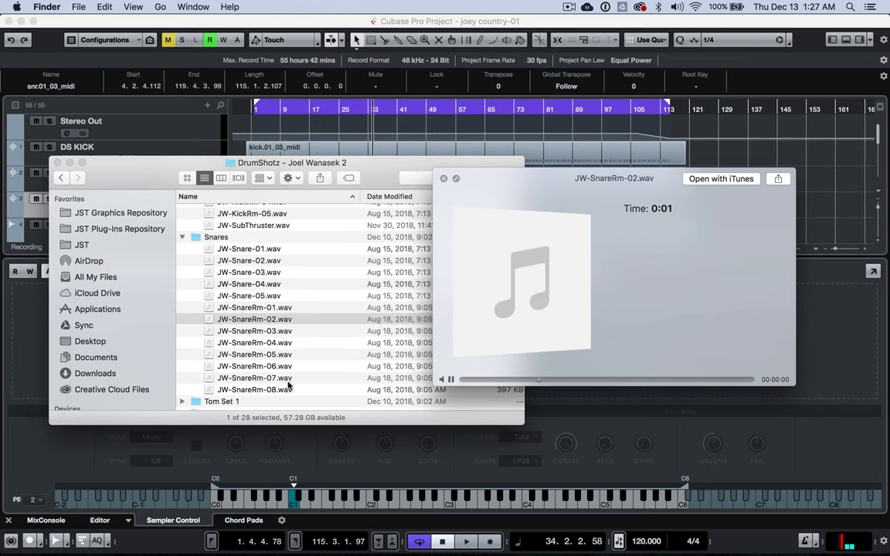
key(Up)
key(space)
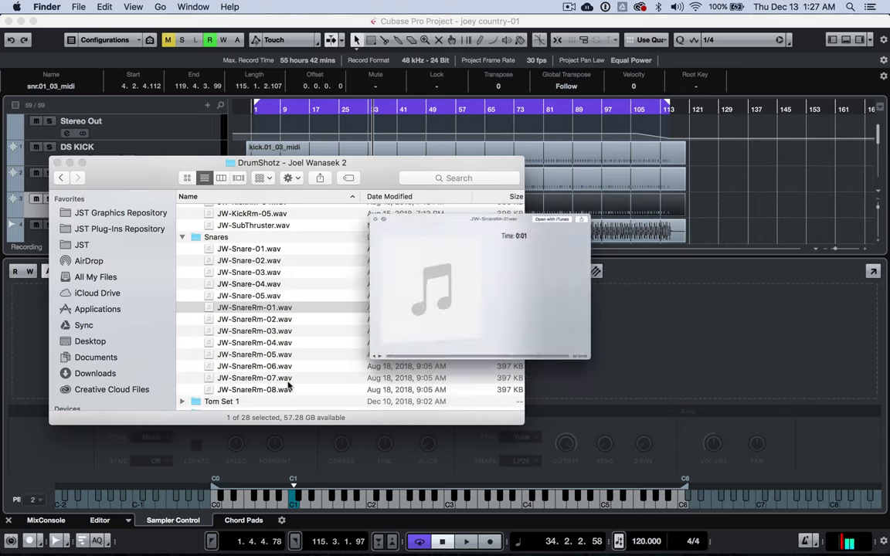
Step: Load JW-SnareRm-01.wav into the DS ROOM sampler and set it to one-shot playback with root key C1
drag(275, 311, 592, 352)
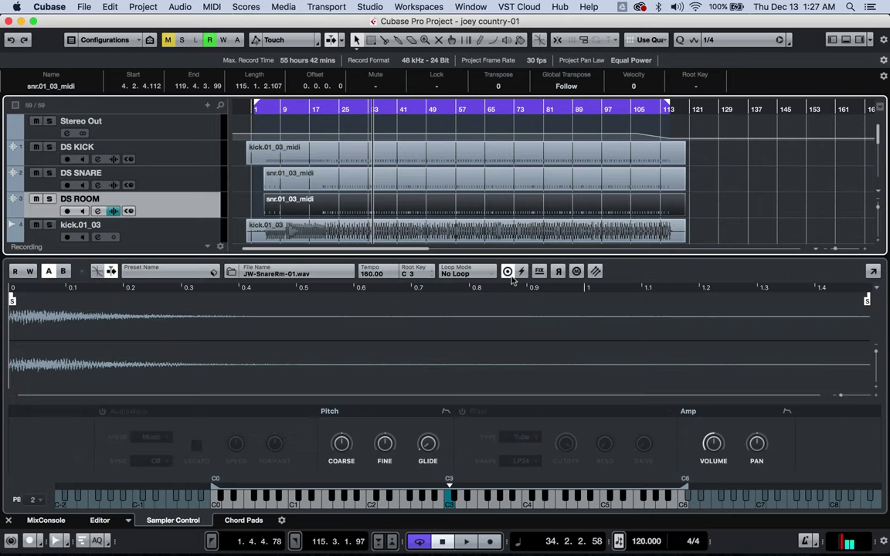
double_click(405, 273)
text(c1)
key(Return)
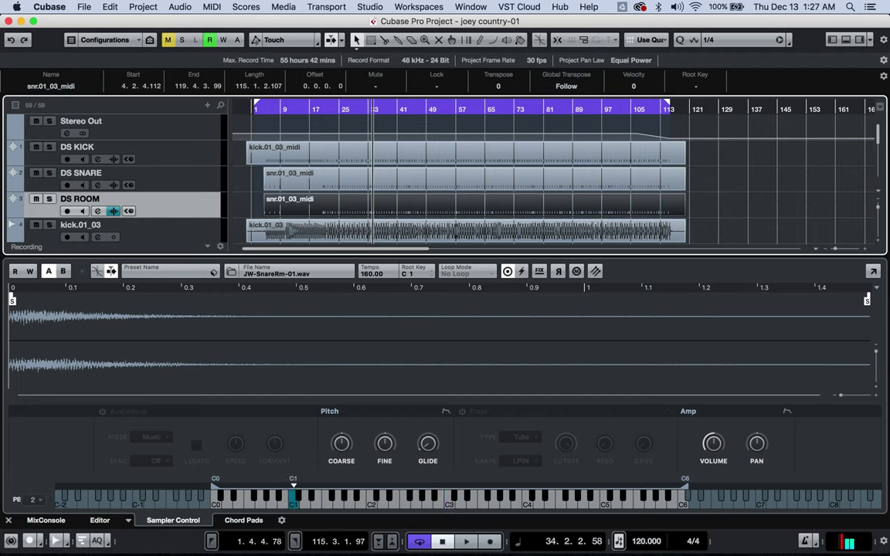
Step: Solo DS SNARE and DS ROOM together and play them from about bar 34
click(168, 177)
shift+click(179, 207)
key(s)
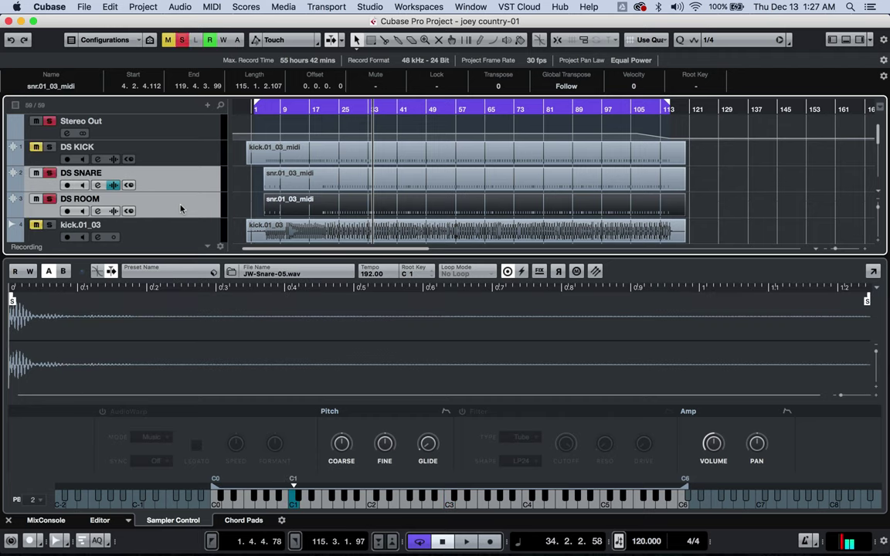
key(space)
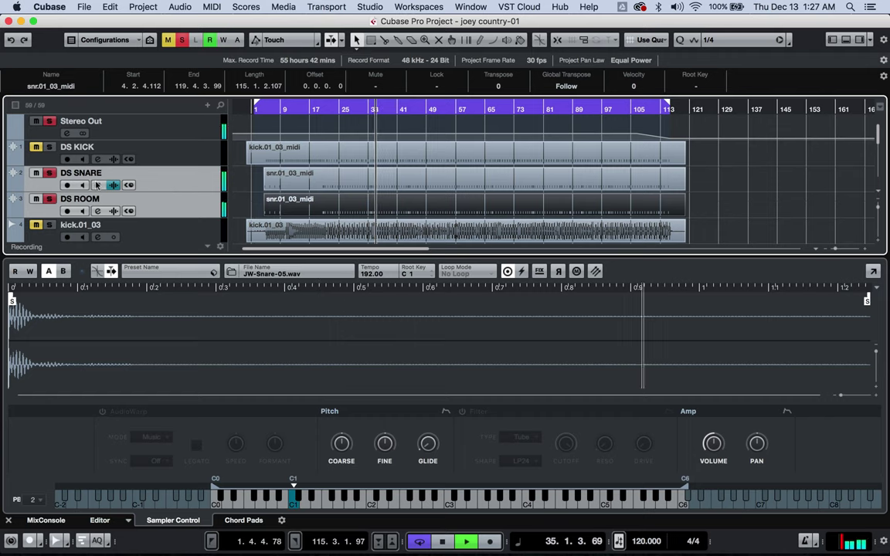
Step: Add DS KICK and the recorded kick.01_03, subkick.01_03 and snr.01_03 tracks to the soloed tracks during playback
click(38, 148)
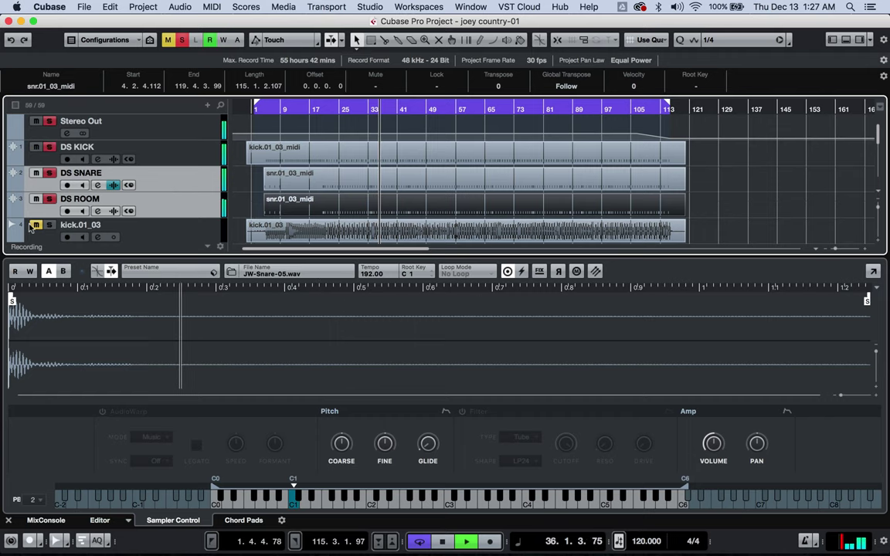
scroll(111, 213, down, 4)
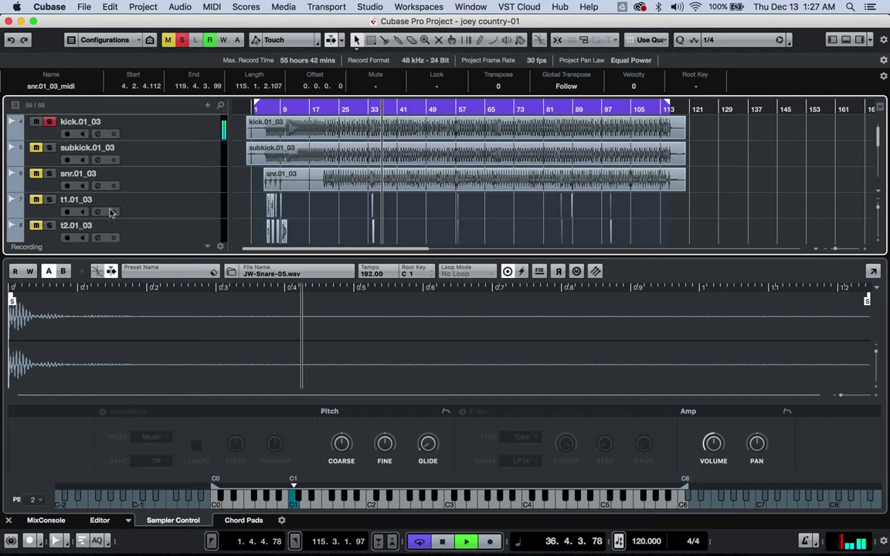
click(49, 148)
click(49, 173)
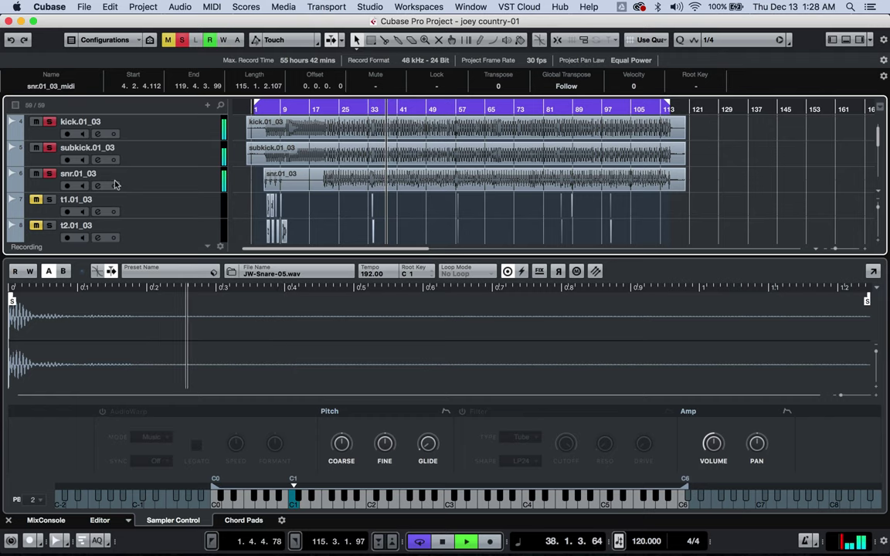
Step: Solo the room tracks rooml.01_03 and roomr.01_03 and the overheads ohl.01_03 and ohr.01_03 along with their groups
scroll(45, 193, down, 8)
click(49, 180)
click(49, 207)
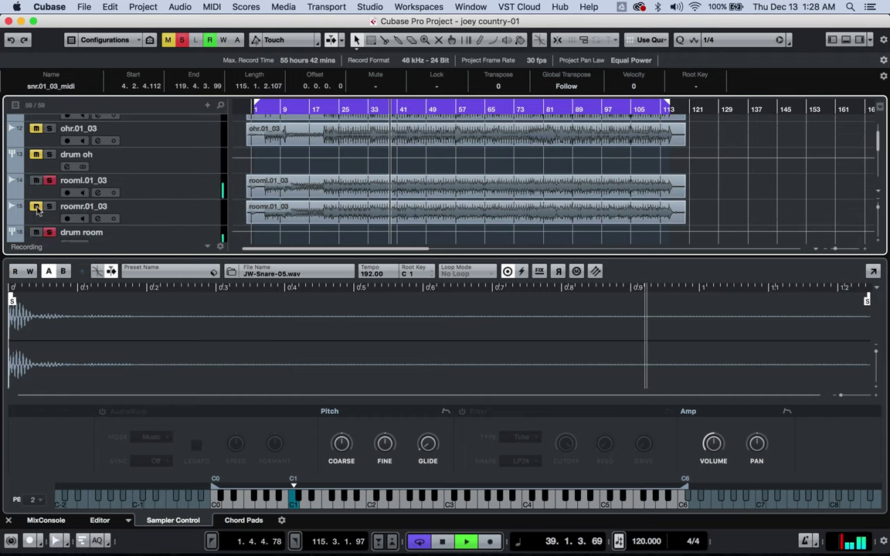
click(48, 232)
click(49, 129)
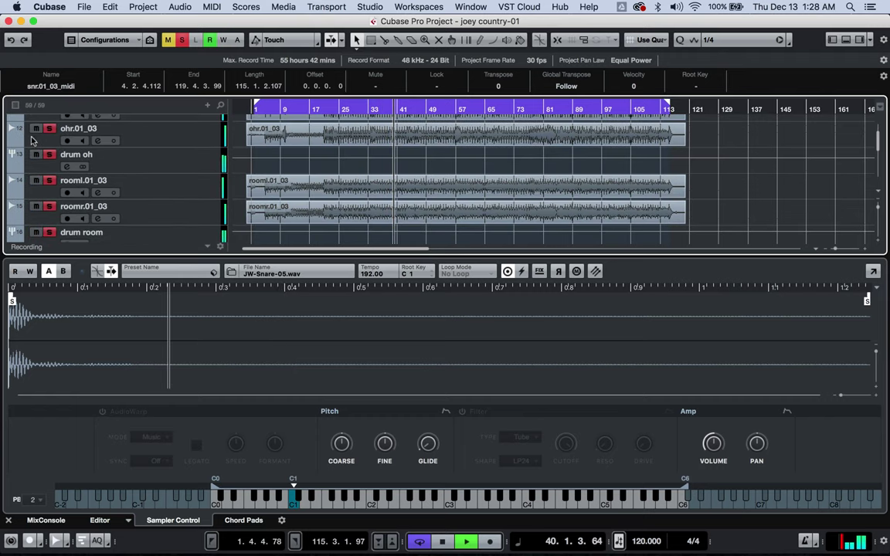
scroll(39, 147, up, 2)
click(49, 147)
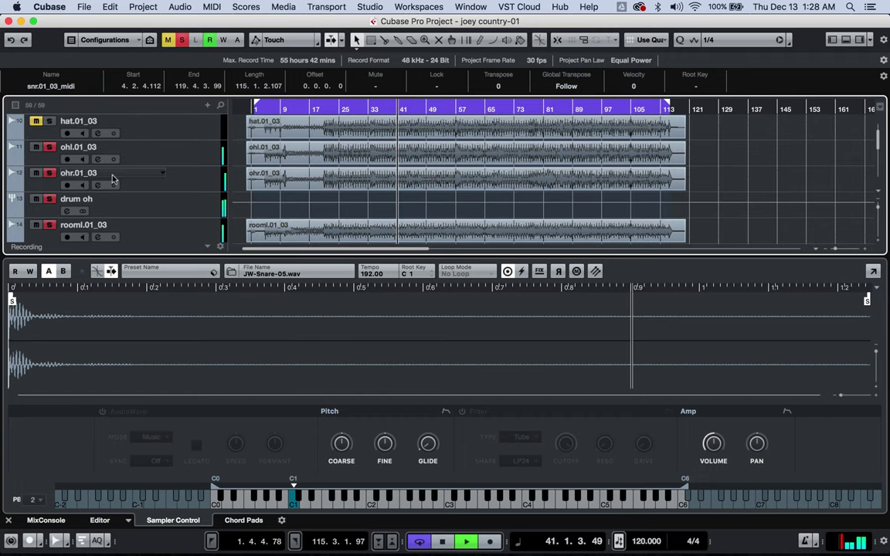
Step: Compare the drums from about bar 20 with DS KICK, DS SNARE and DS ROOM taken out of solo and soloed again
scroll(47, 155, up, 10)
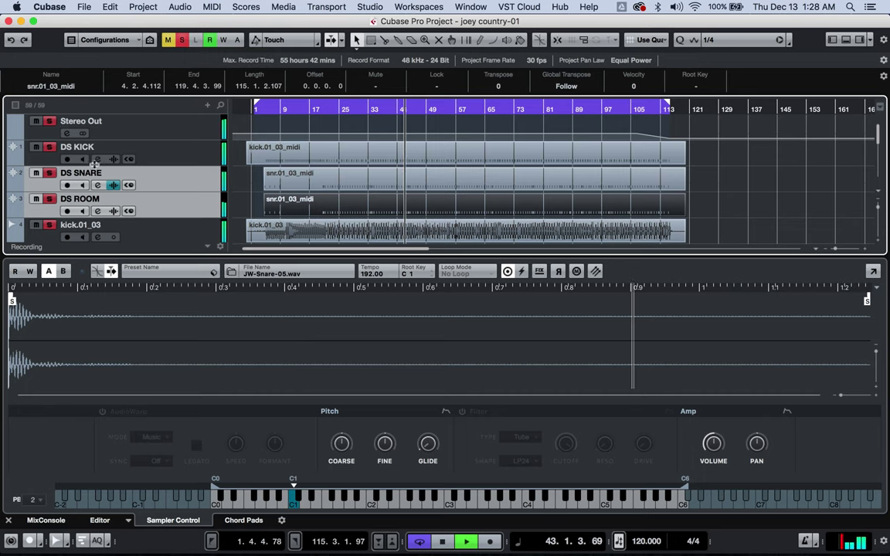
click(166, 151)
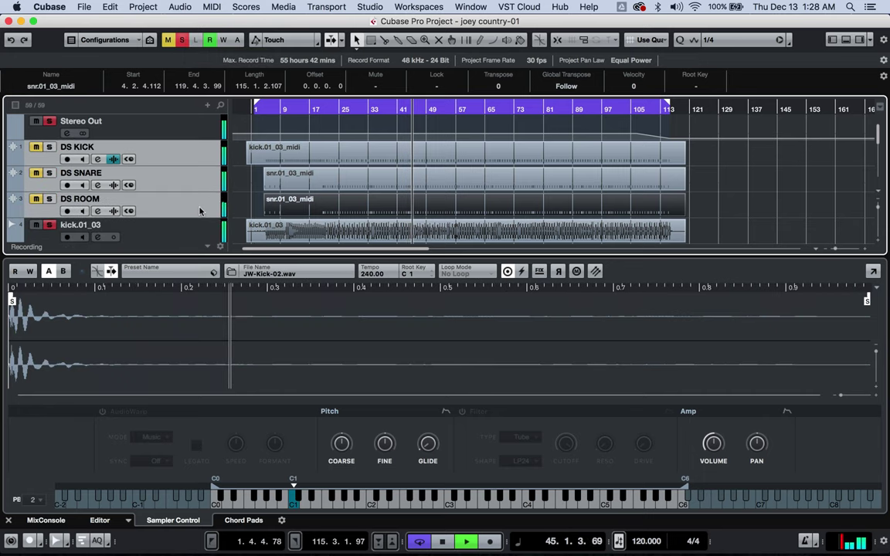
key(space)
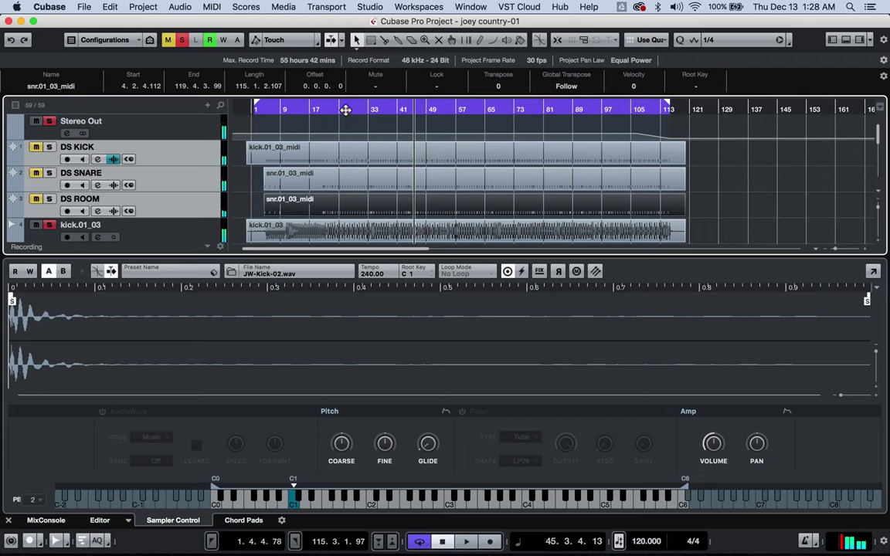
click(322, 109)
key(space)
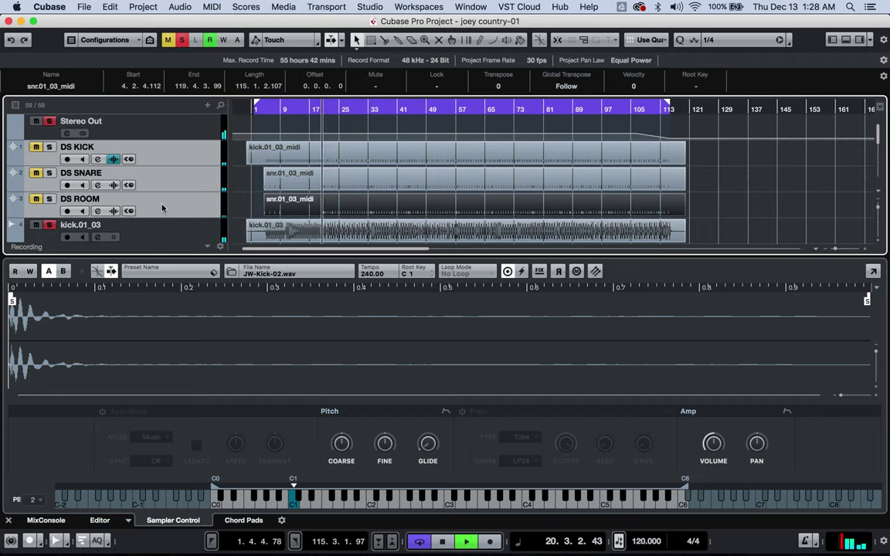
scroll(259, 208, down, 2)
scroll(259, 207, down, 5)
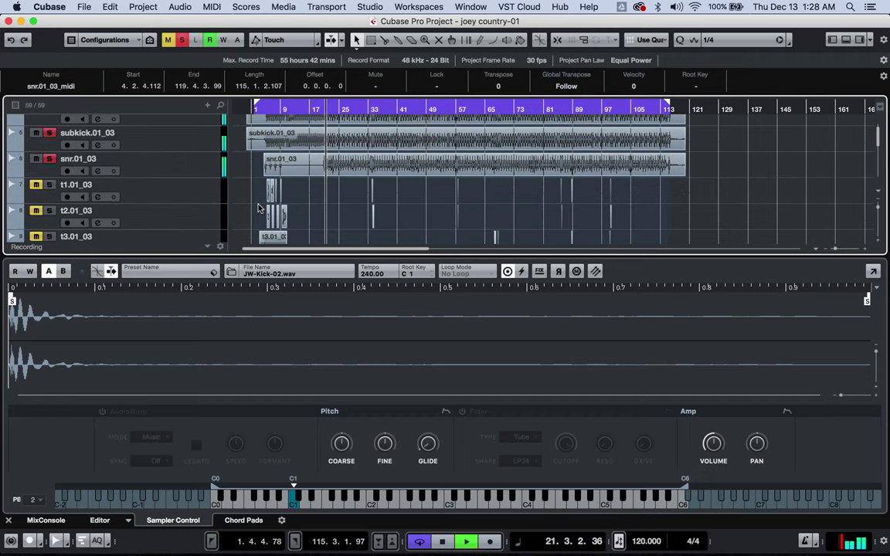
scroll(259, 207, up, 8)
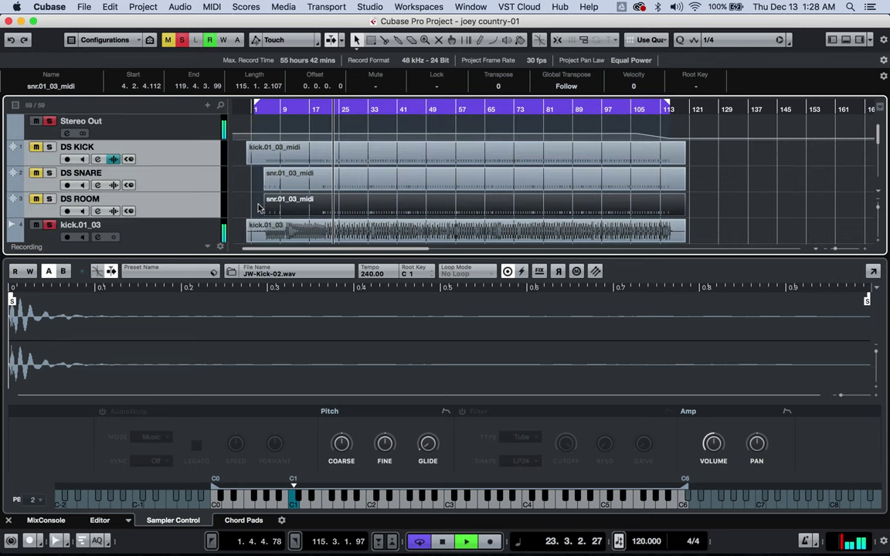
key(space)
key(space)
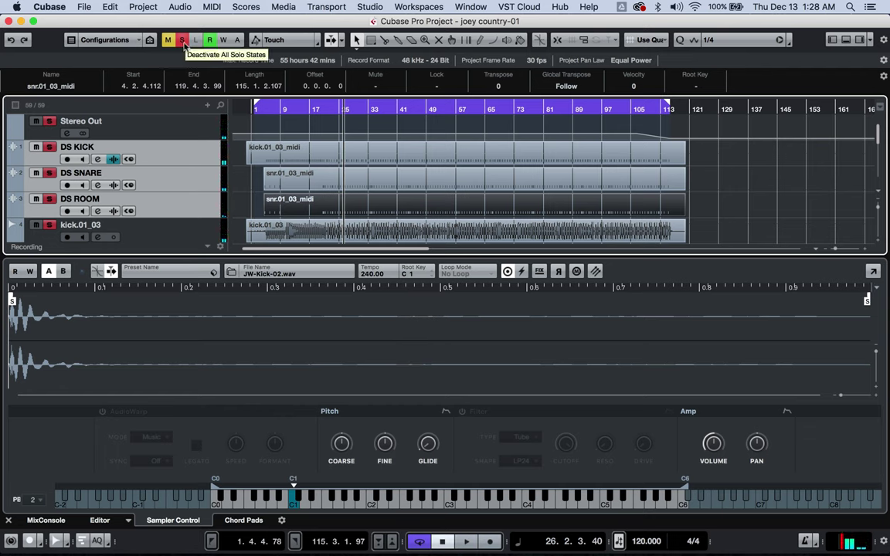
Step: Deactivate all solo states in the project
click(183, 43)
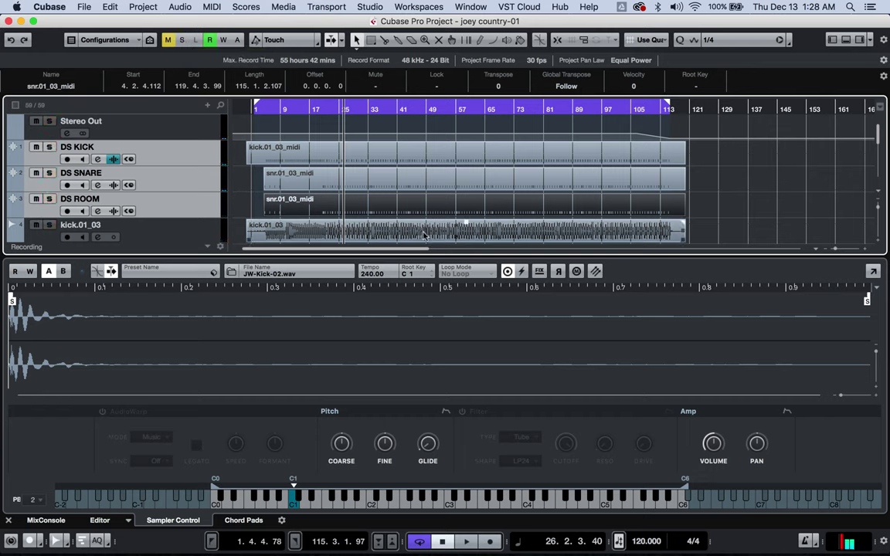
scroll(418, 230, down, 1)
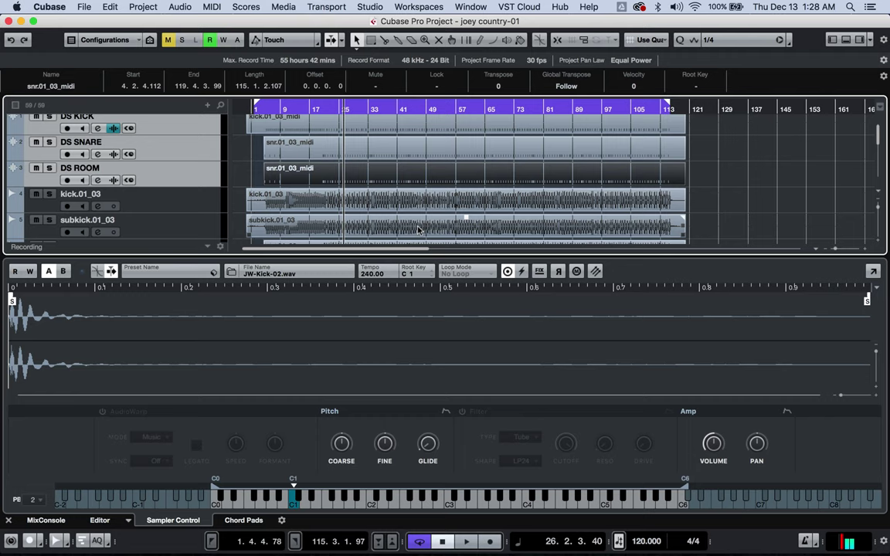
scroll(418, 229, down, 6)
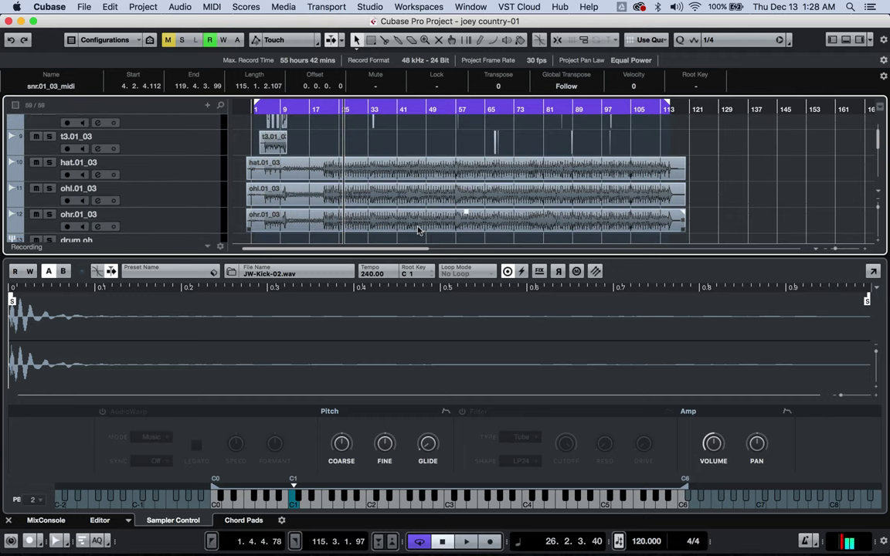